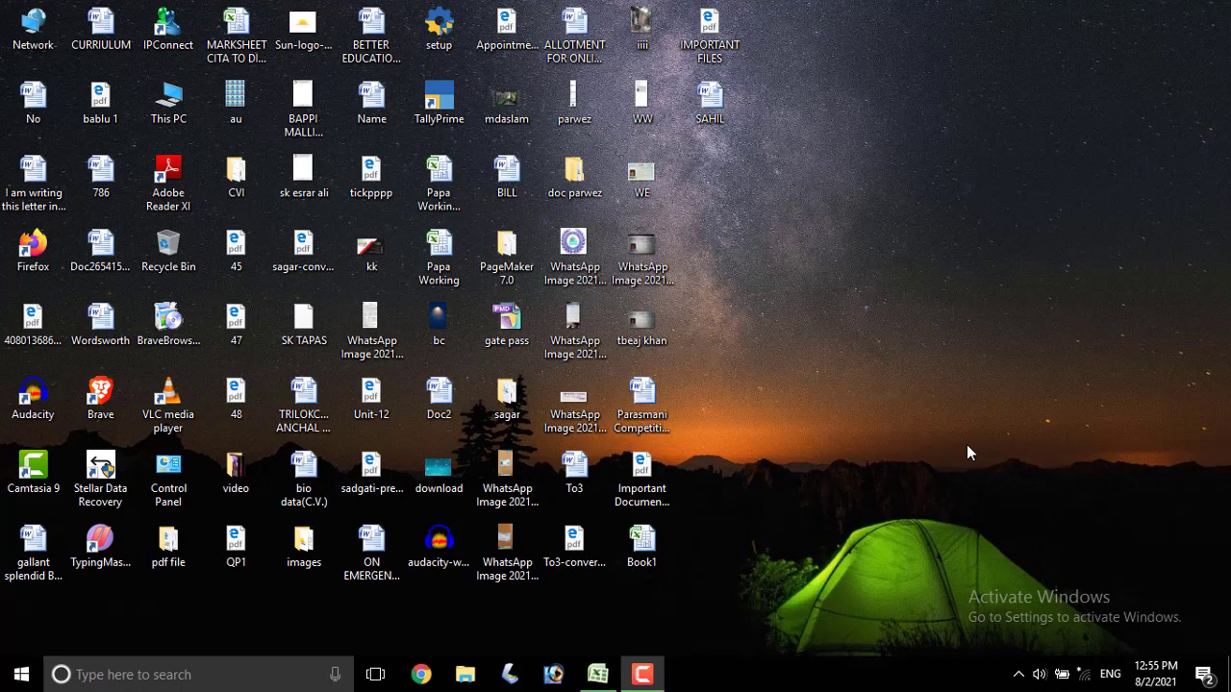
Switch to the Tally workbook in Excel and examine the HSN/SAC, Description, UQC and Total columns of the product table.
click(597, 674)
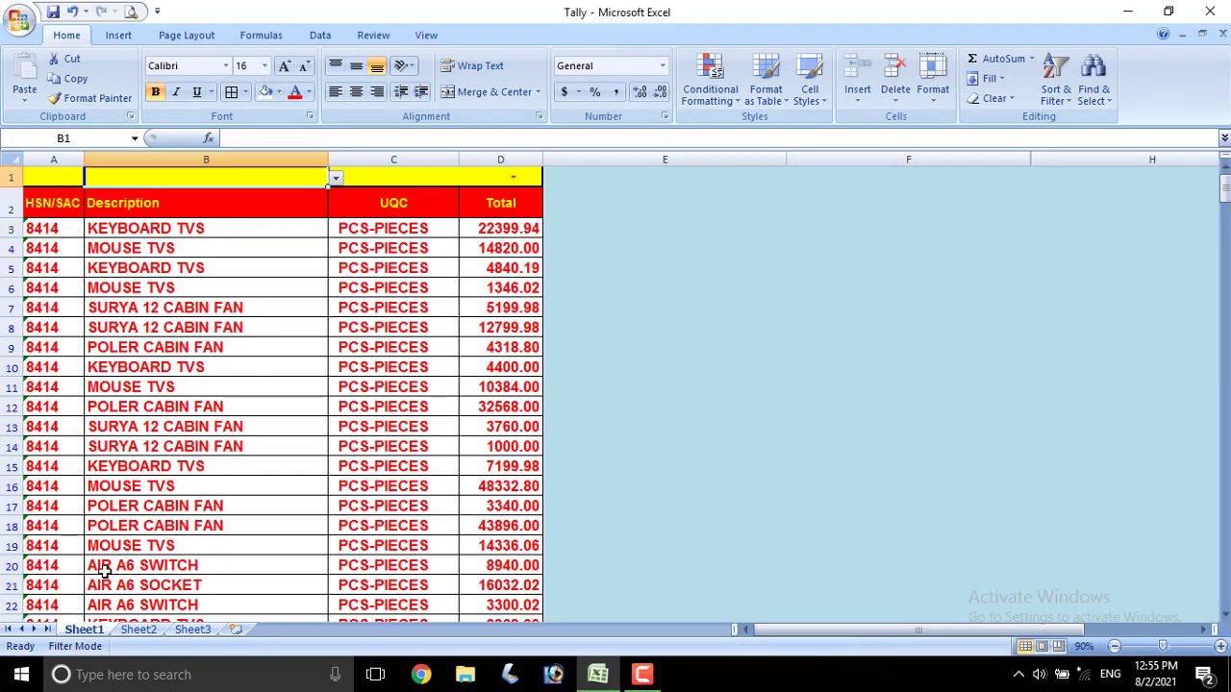
click(150, 304)
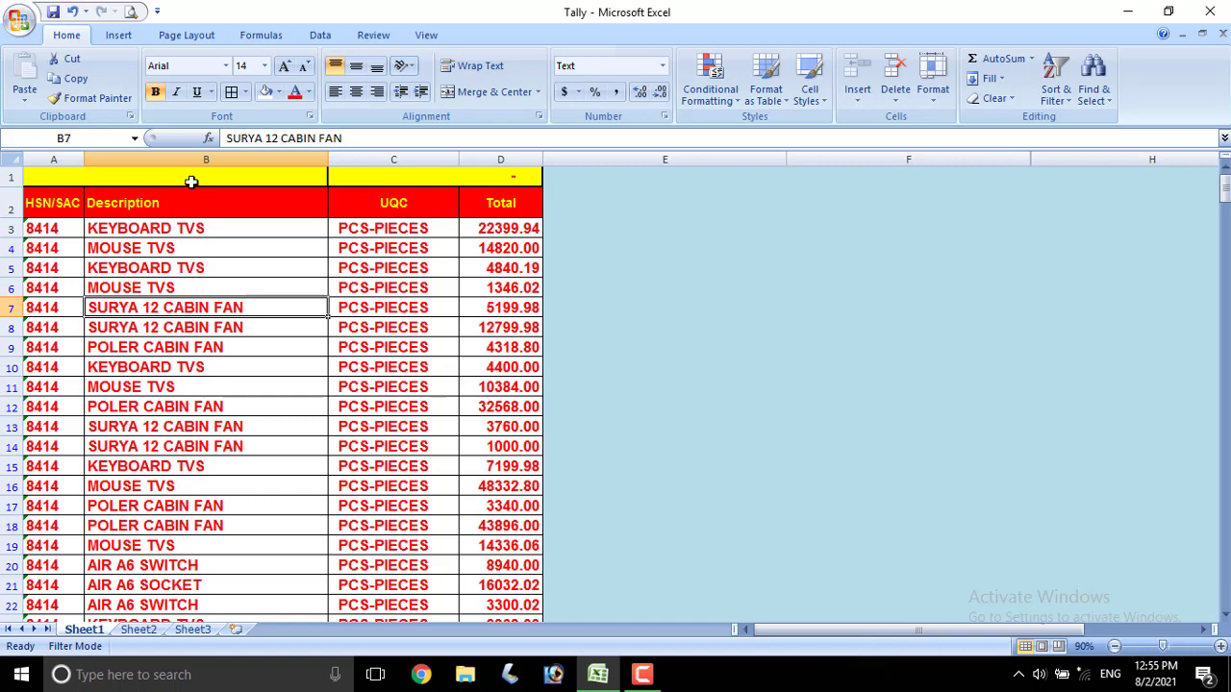
click(191, 181)
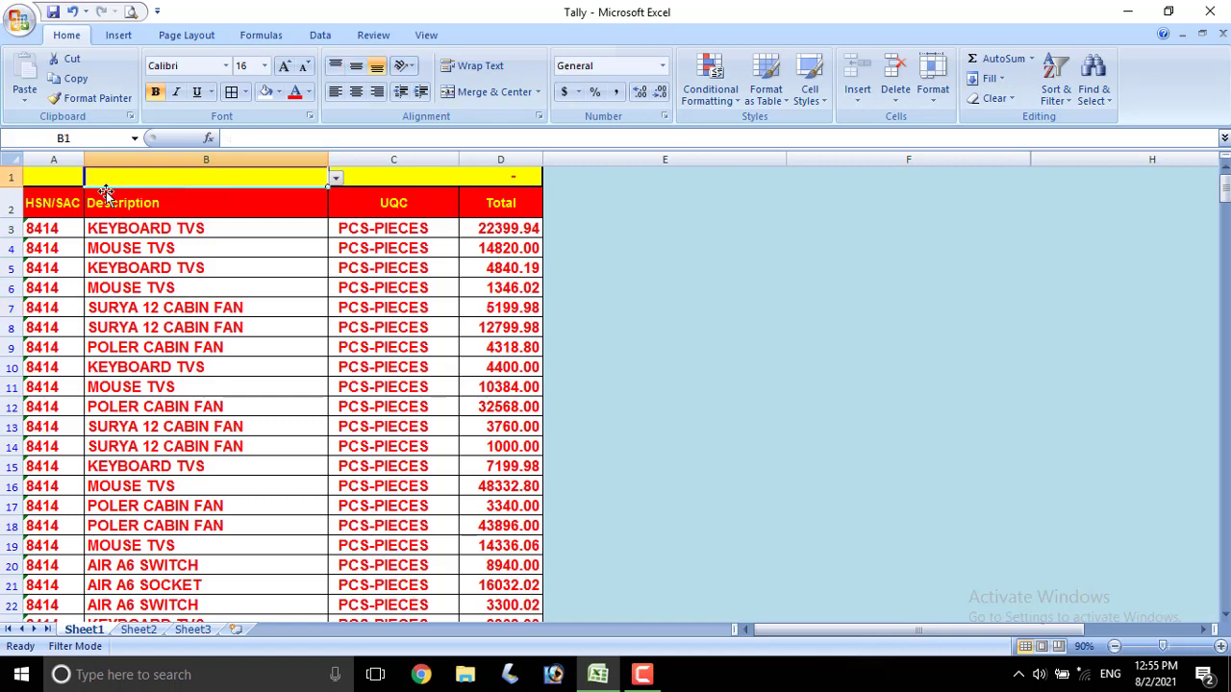
drag(8, 187, 414, 211)
click(115, 251)
scroll(454, 221, right, 3)
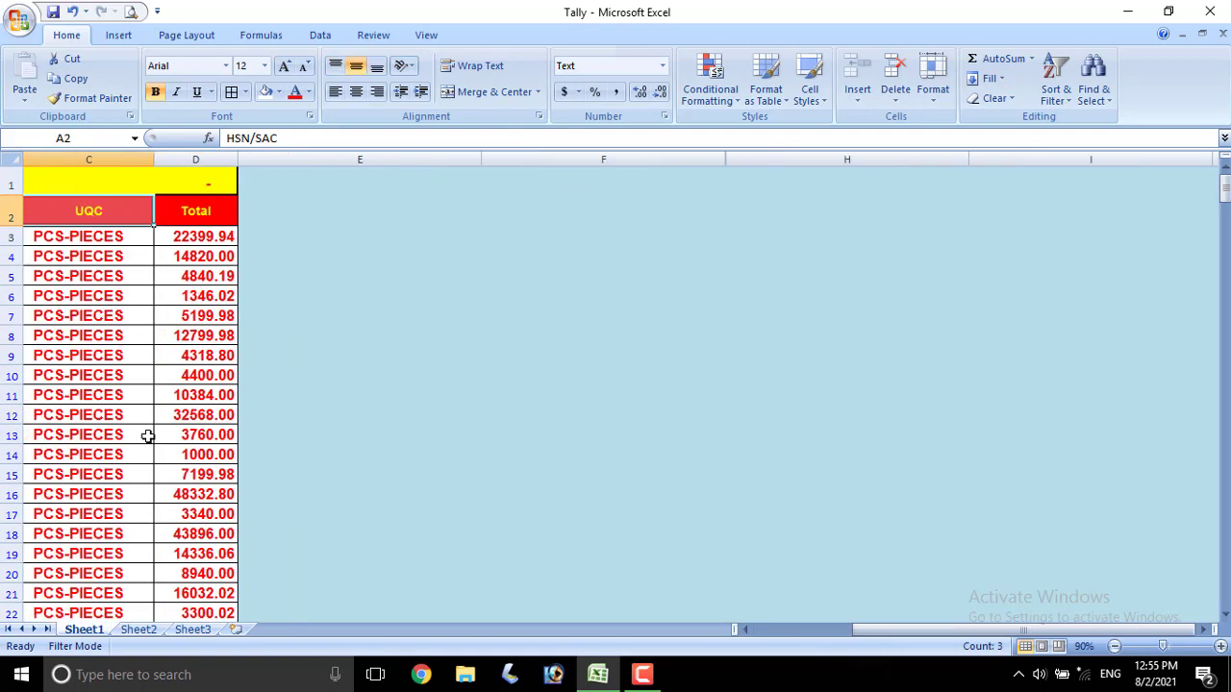
drag(800, 630, 769, 626)
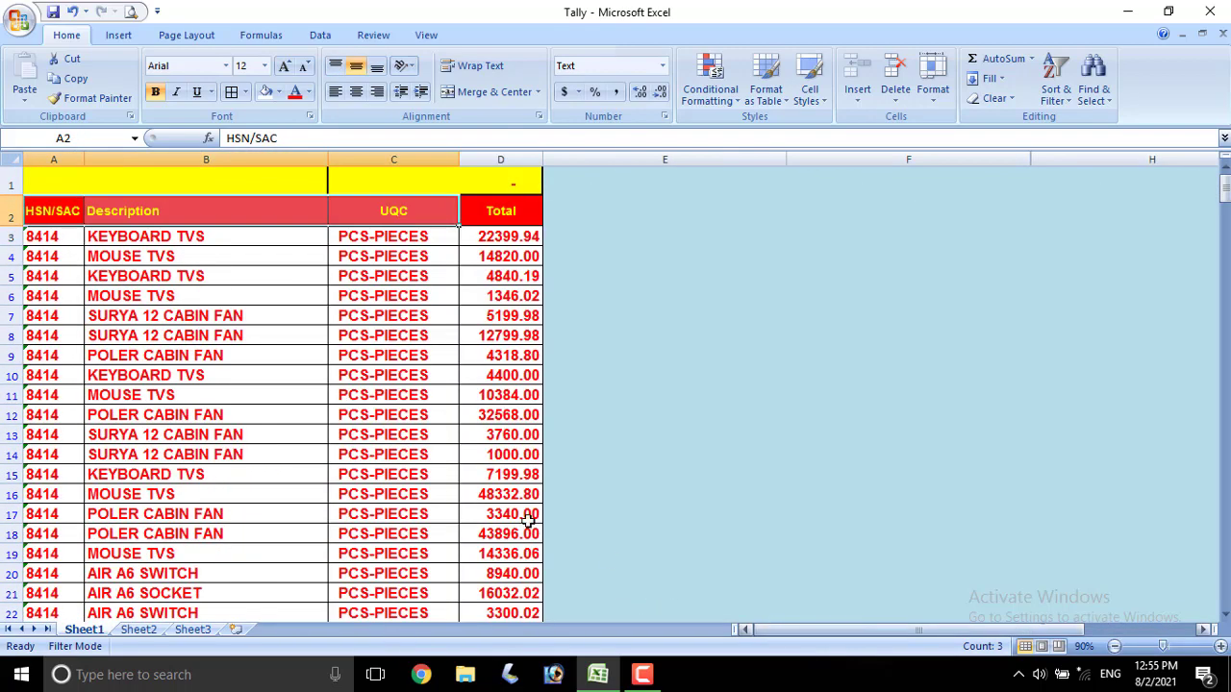
click(140, 221)
click(61, 211)
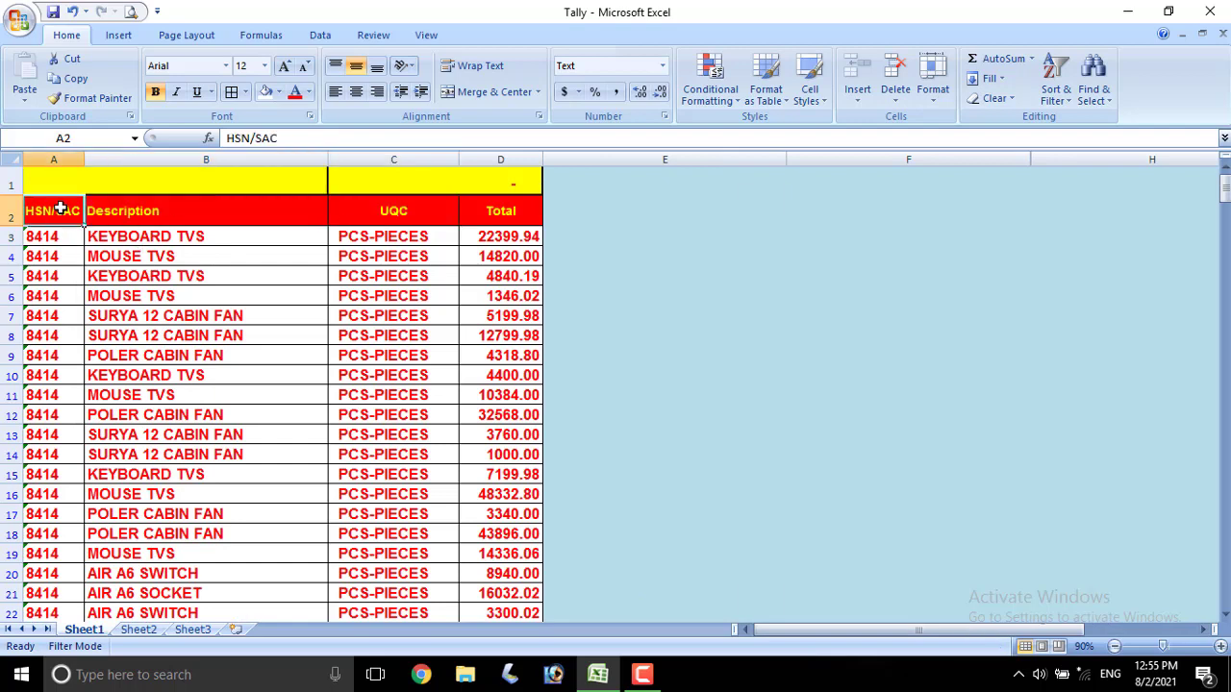
click(165, 213)
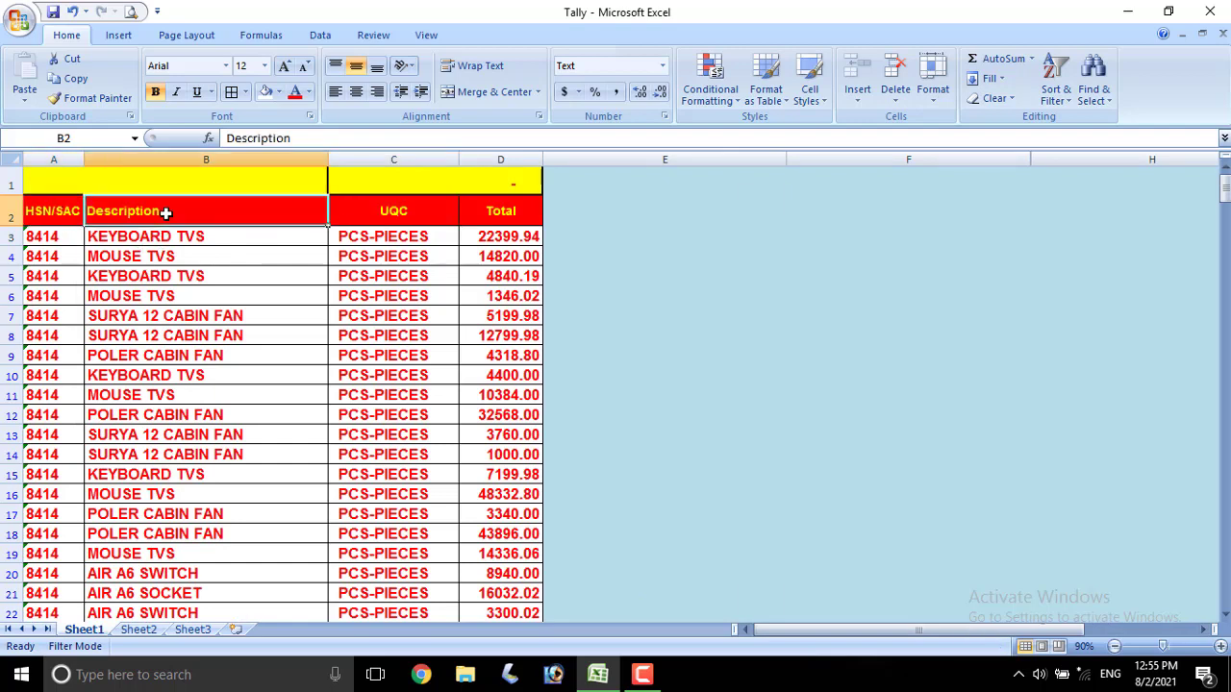
click(385, 216)
click(502, 217)
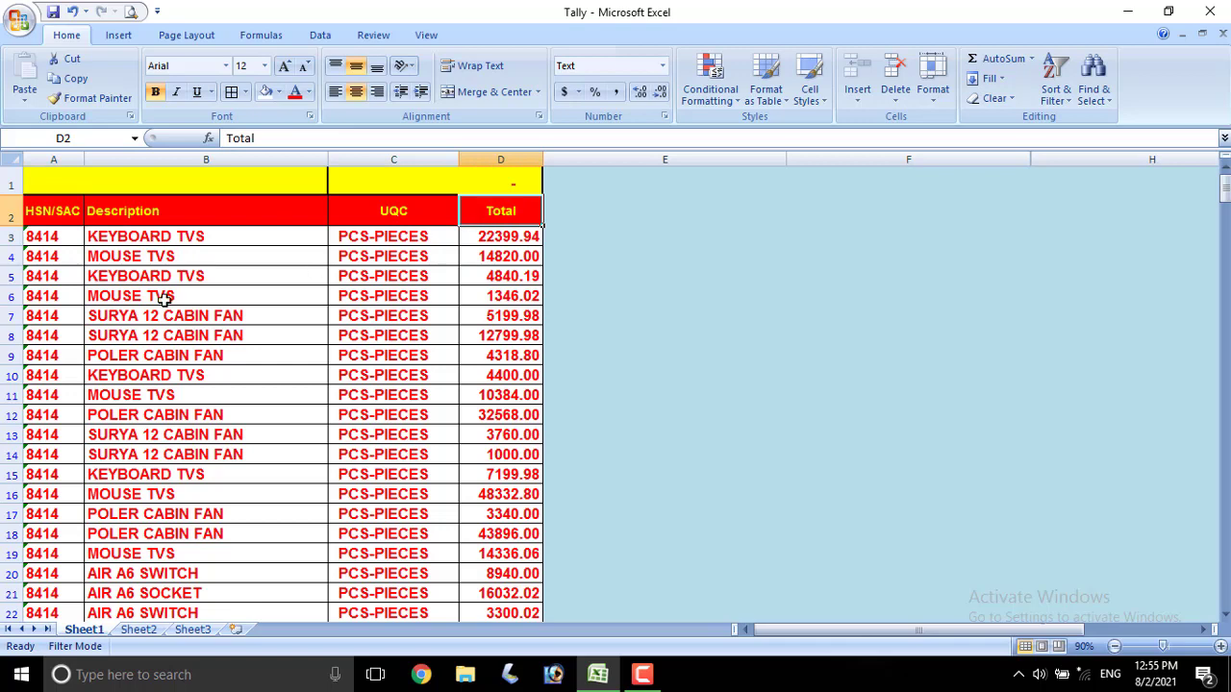
click(168, 257)
Choose KEYBOARD TVS, AIR A6 SOCKET and SURYA 12 CABIN FAN in turn from the product list in cell B1.
click(200, 179)
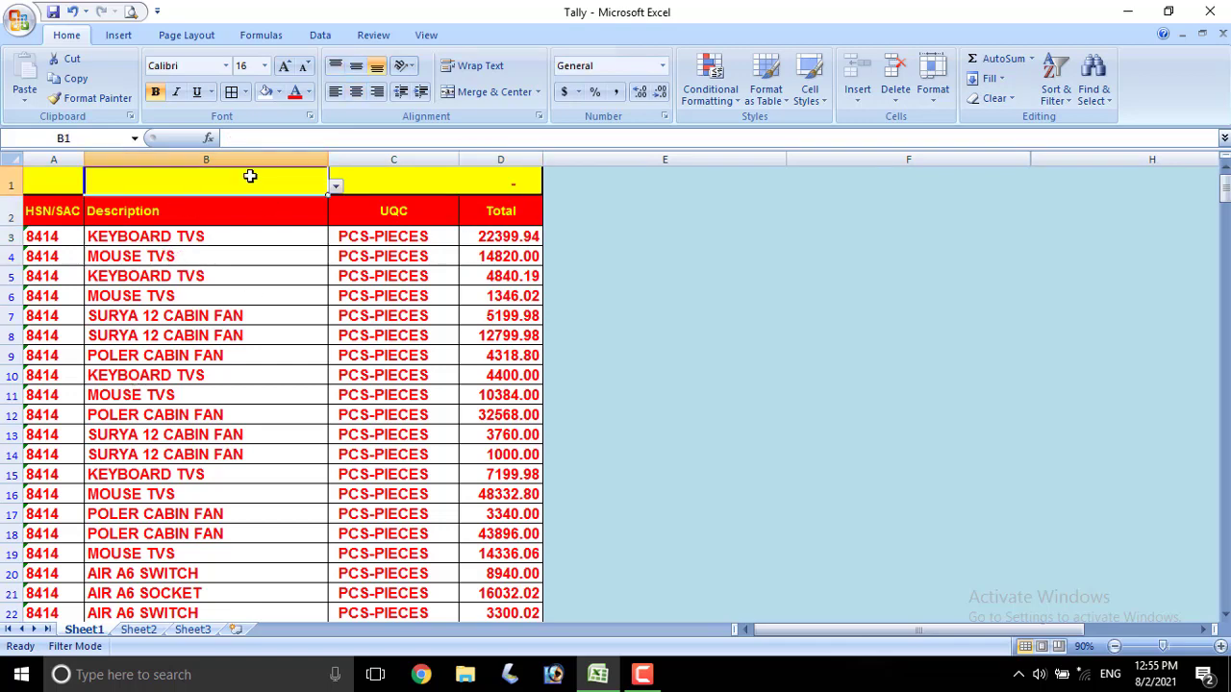
click(335, 186)
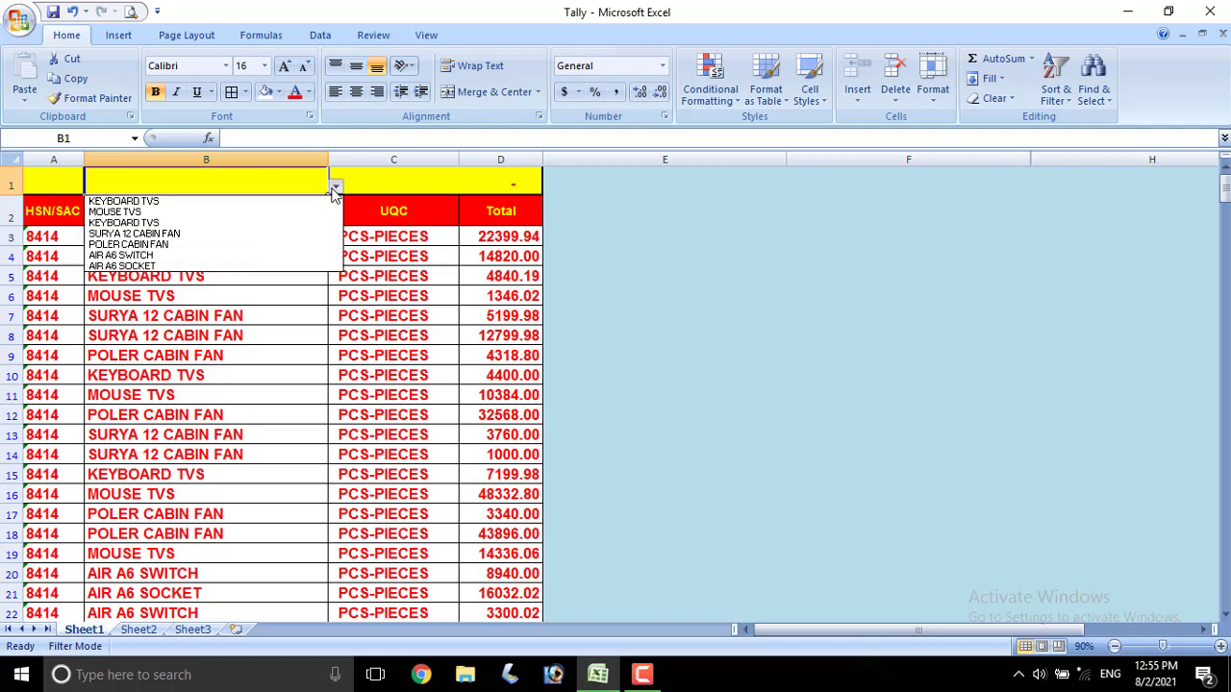
click(126, 224)
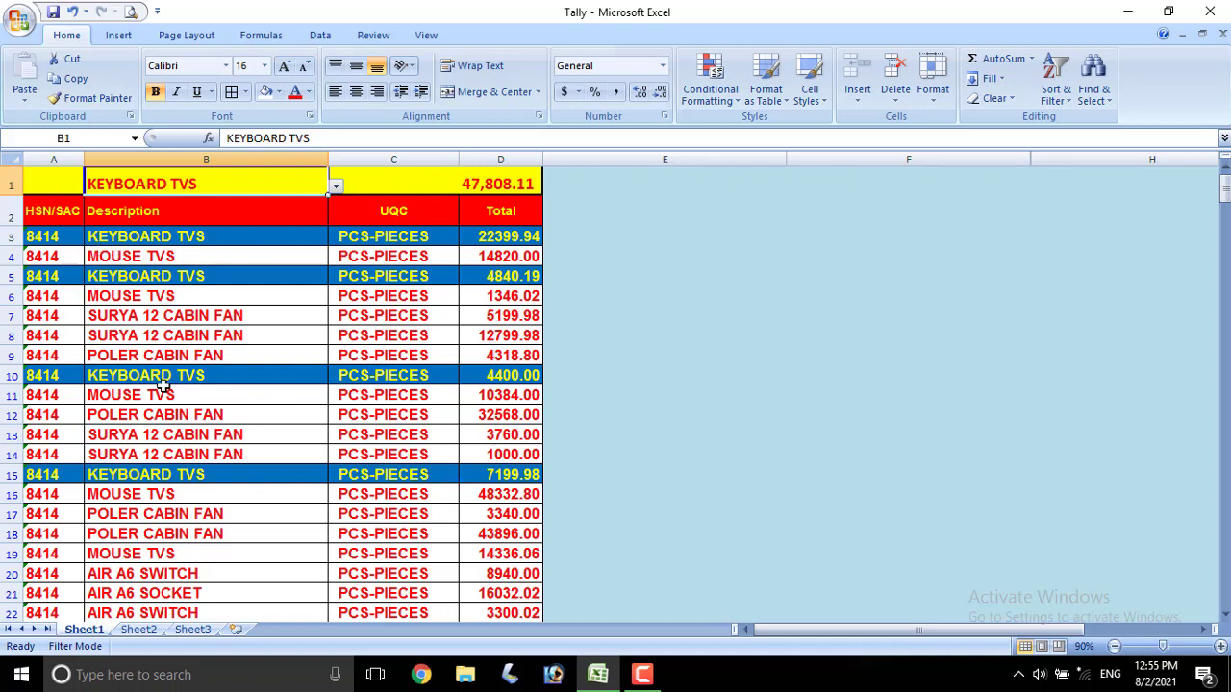
click(335, 186)
click(163, 269)
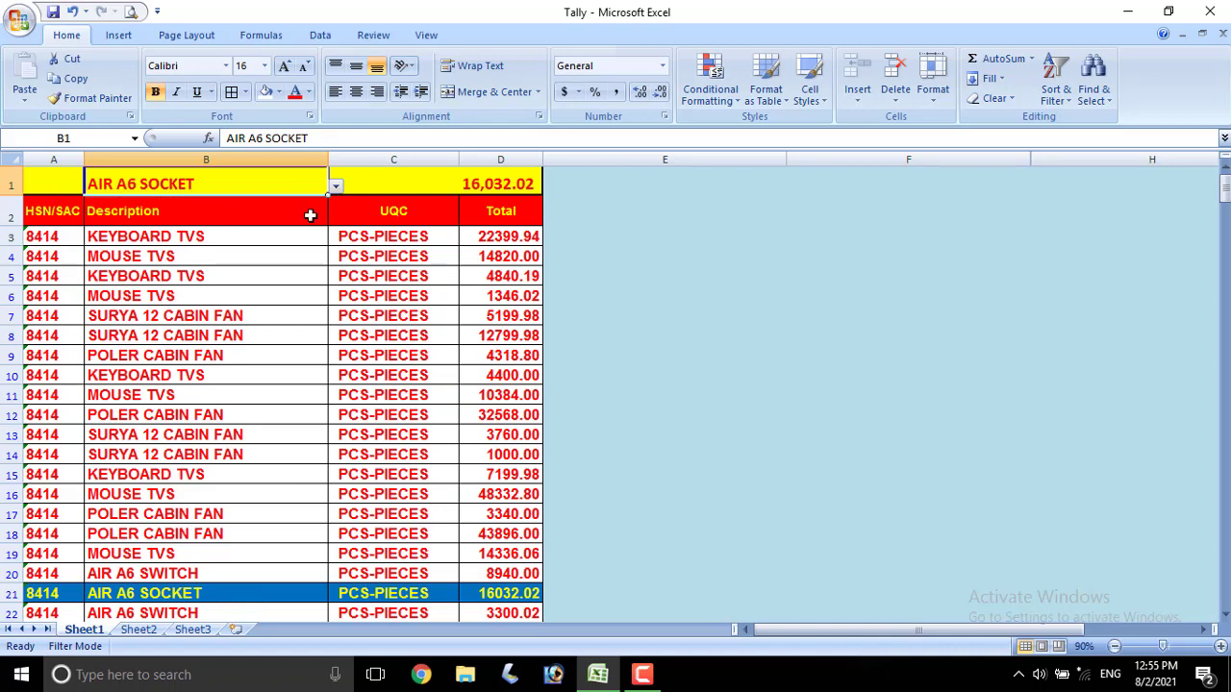
click(336, 187)
click(195, 237)
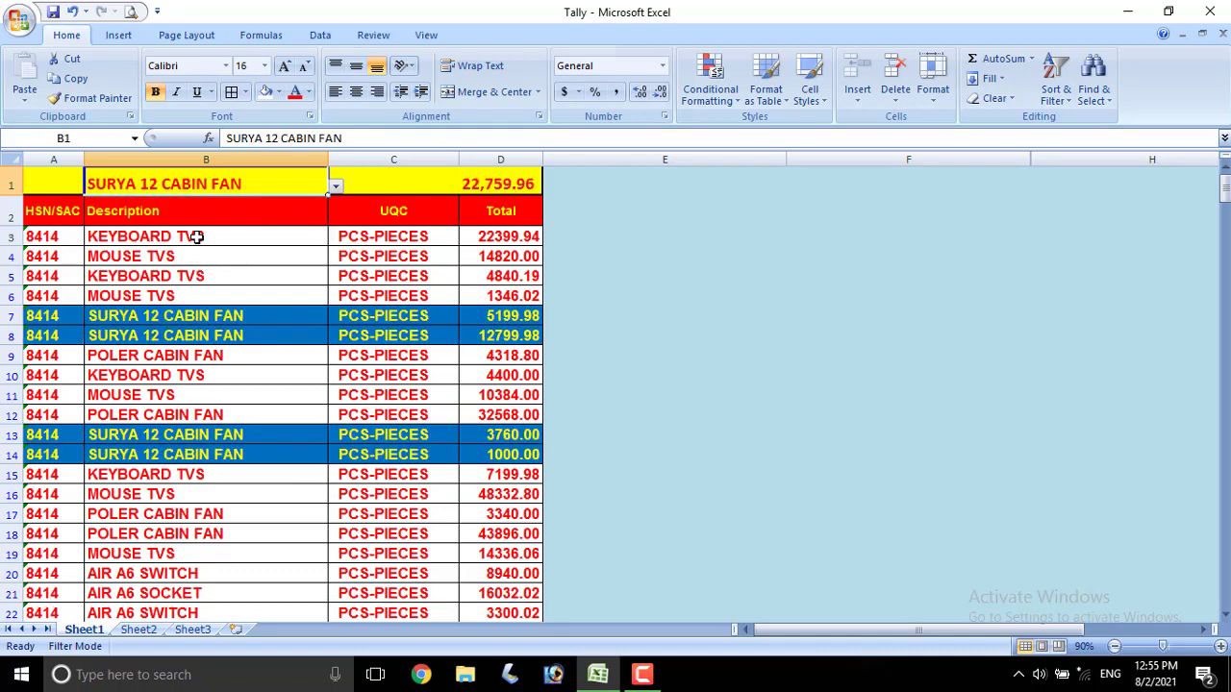
Choose MOUSE TVS from the product list in cell B1 and inspect the total formula in cell C1.
click(202, 294)
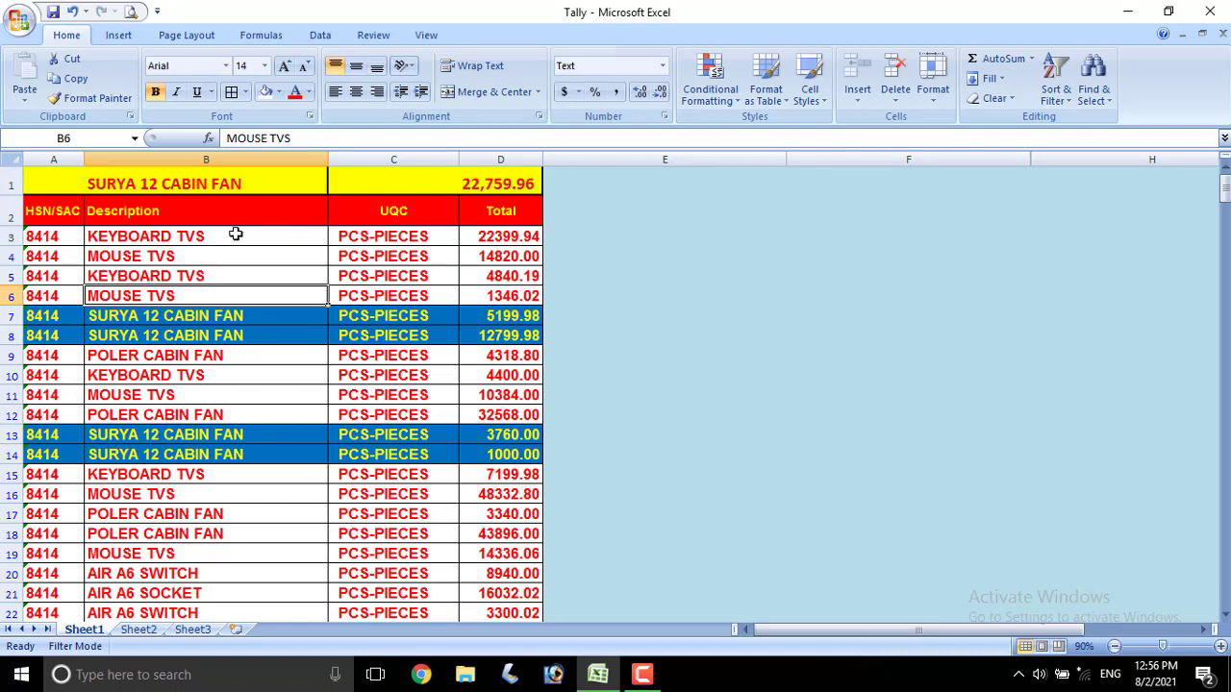
click(255, 181)
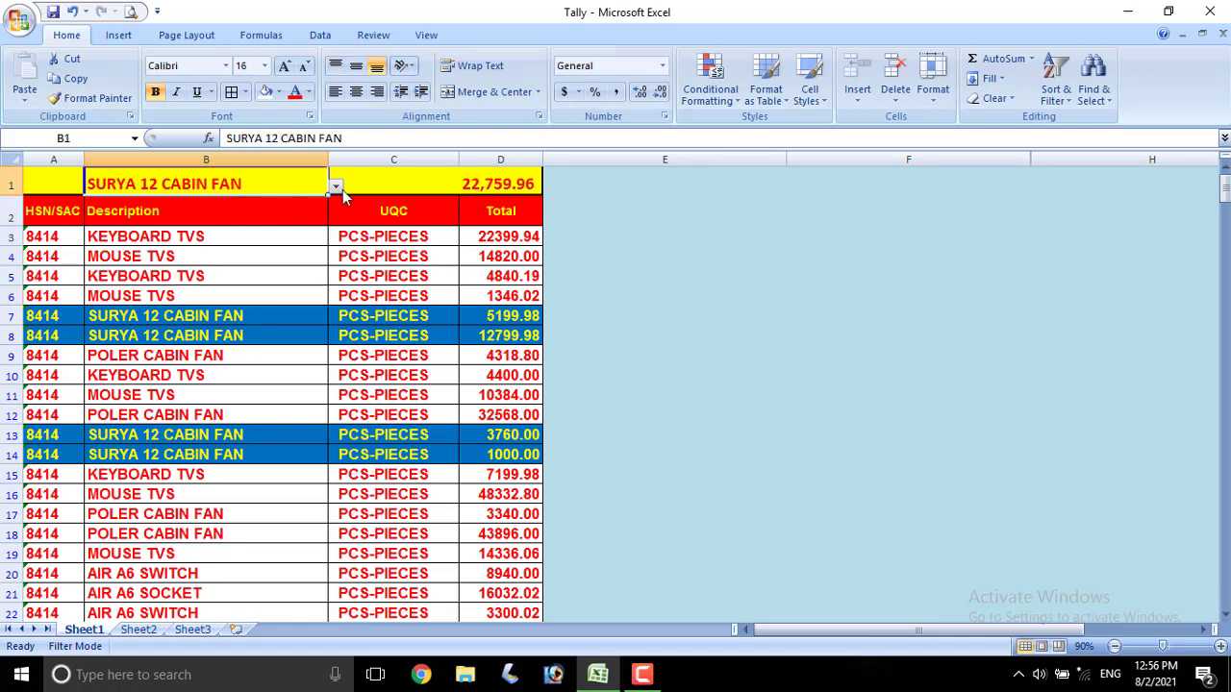
click(335, 186)
click(202, 214)
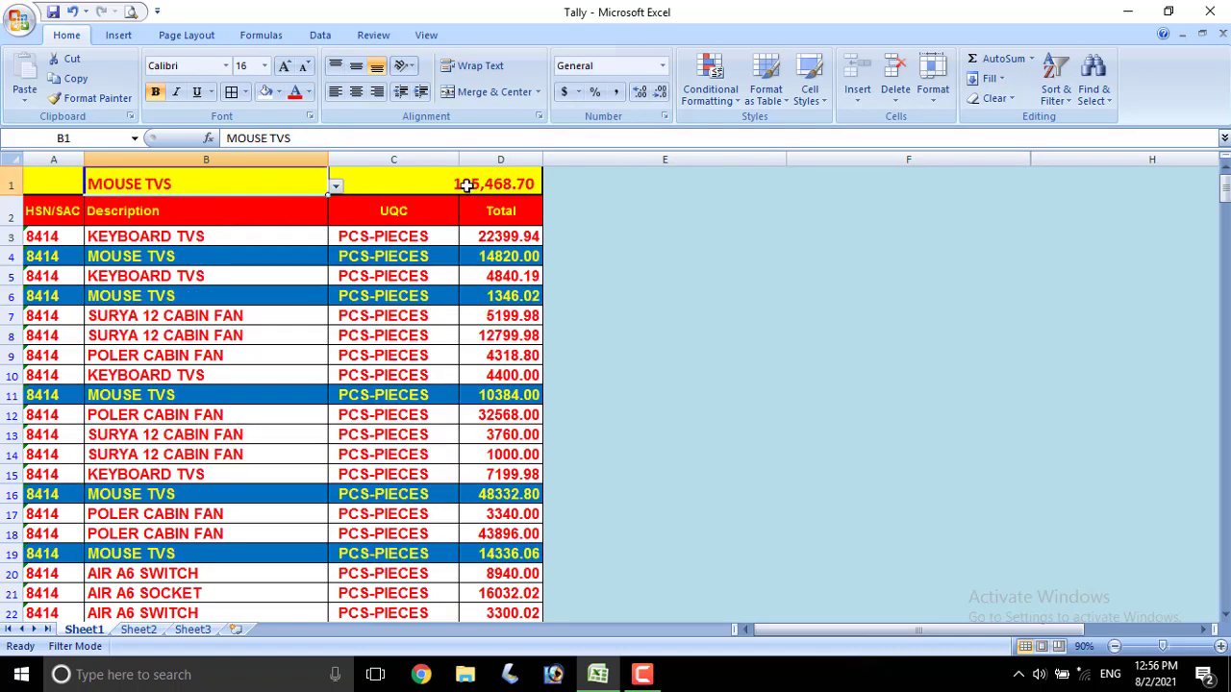
click(466, 185)
click(427, 236)
click(444, 184)
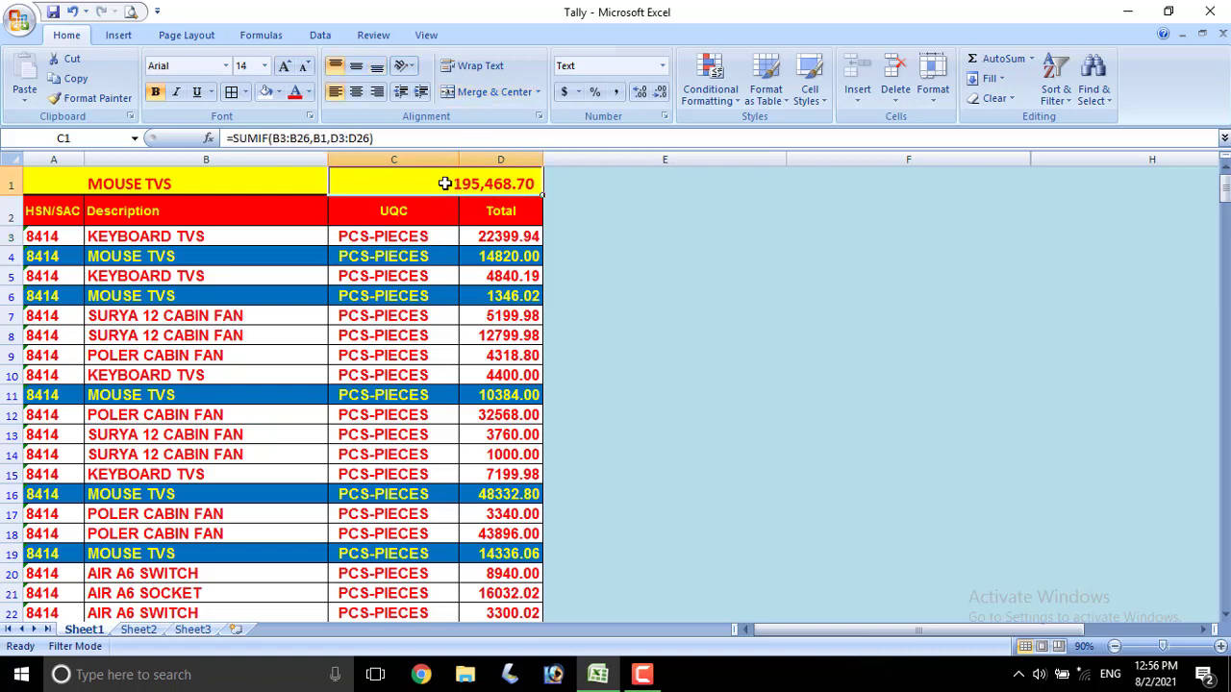
Choose AIR A6 SWITCH from the product list in cell B1, followed by one more product.
click(268, 179)
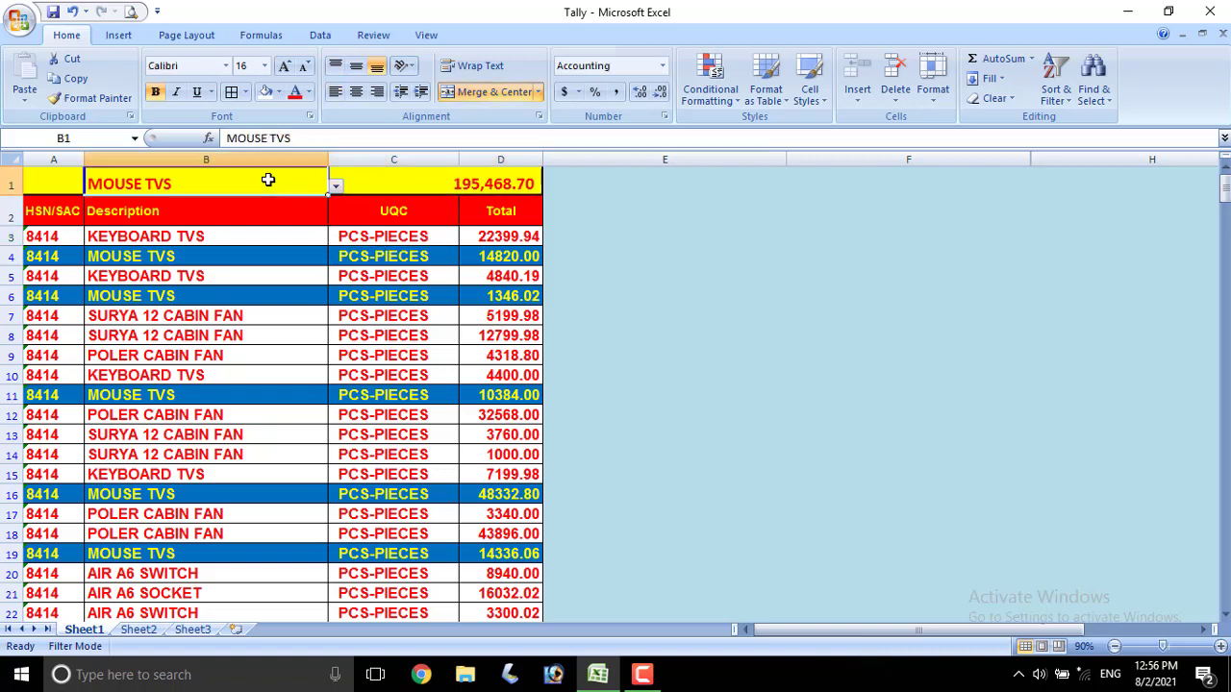
click(336, 187)
click(203, 248)
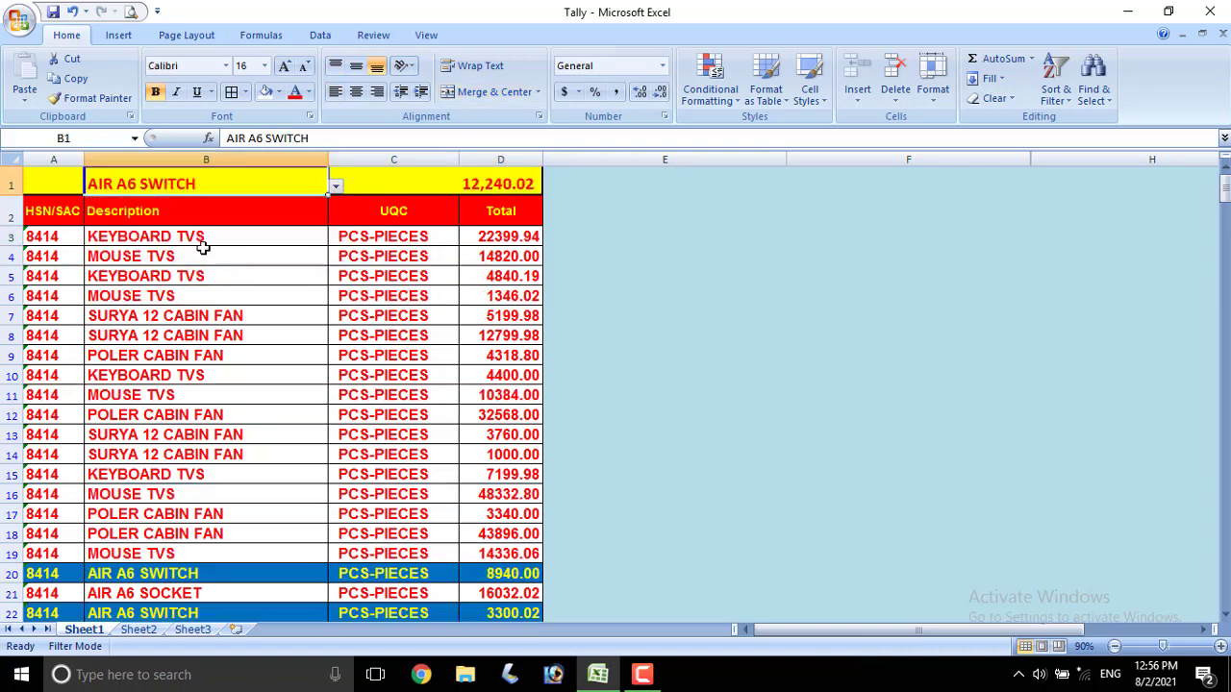
click(336, 186)
click(229, 244)
click(228, 287)
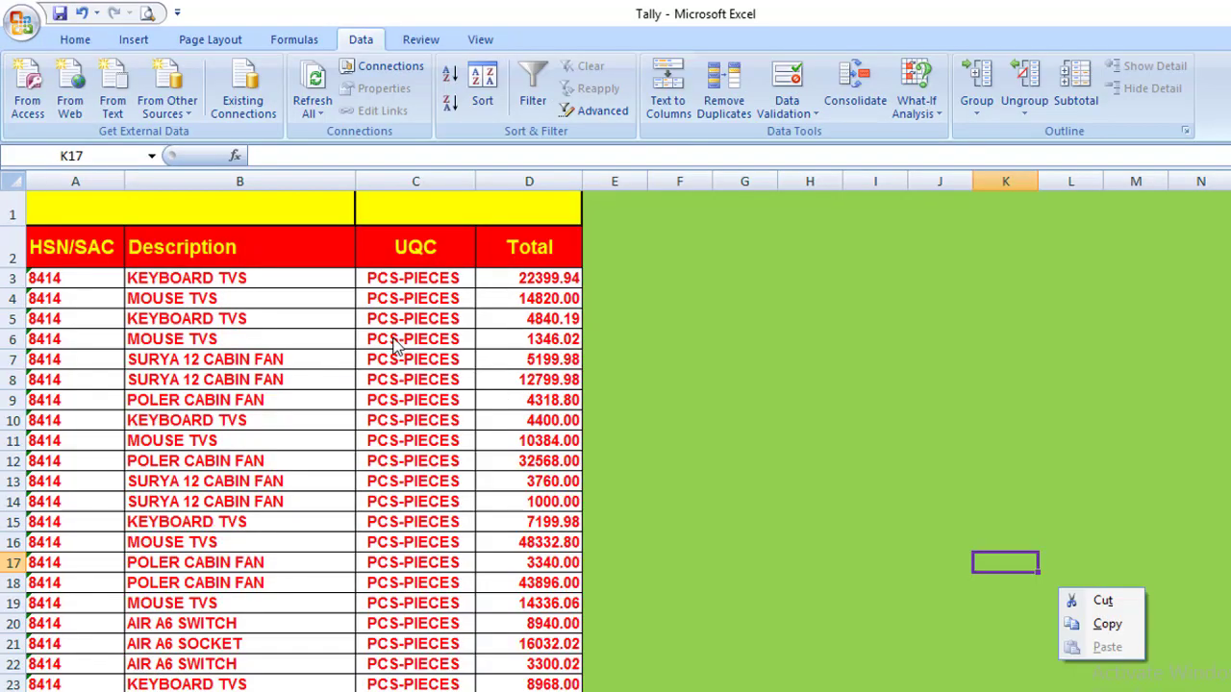
click(206, 213)
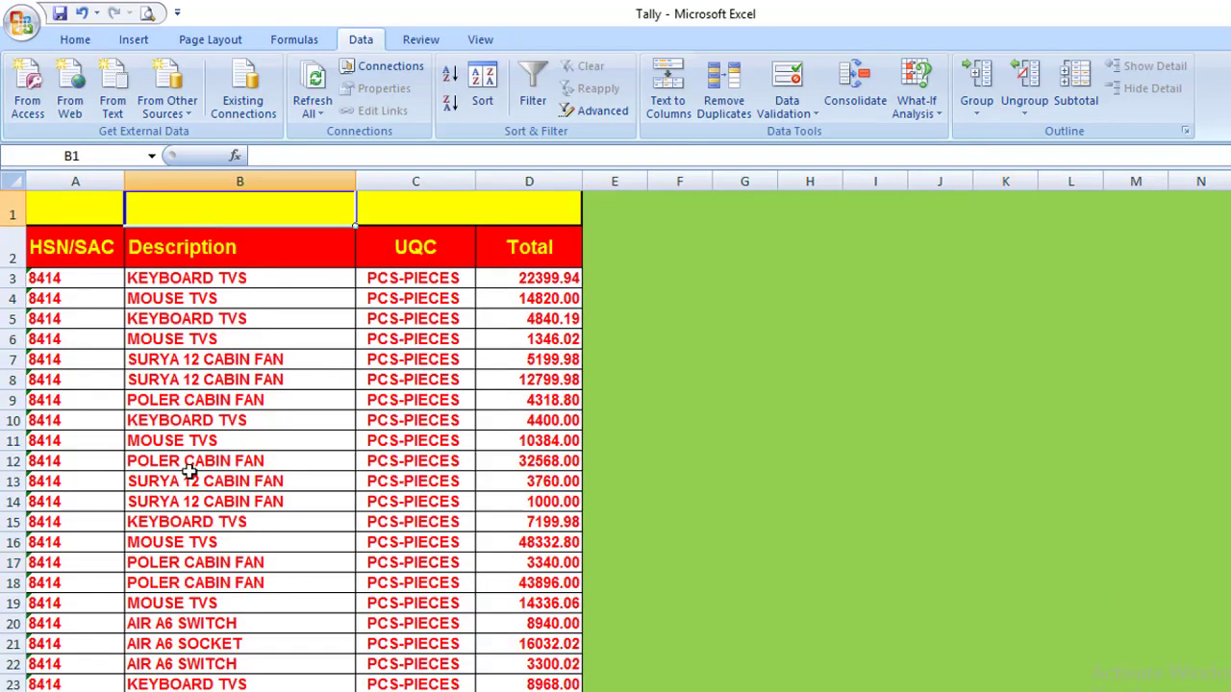
click(65, 281)
click(291, 328)
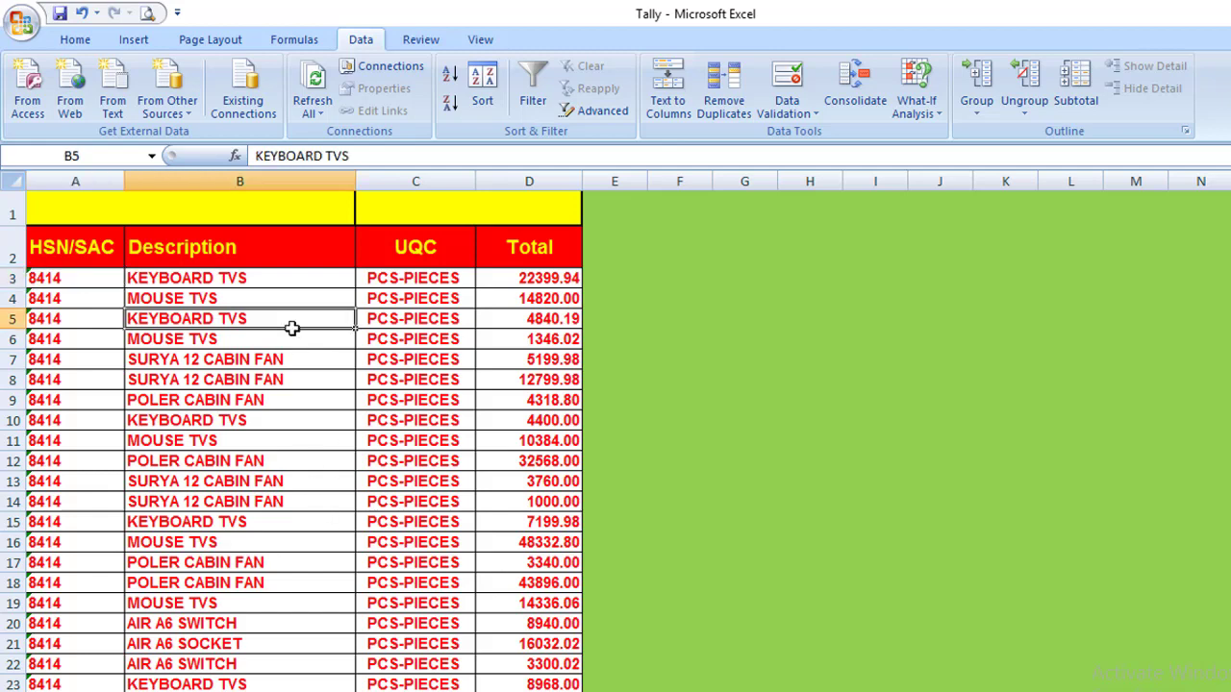
click(265, 217)
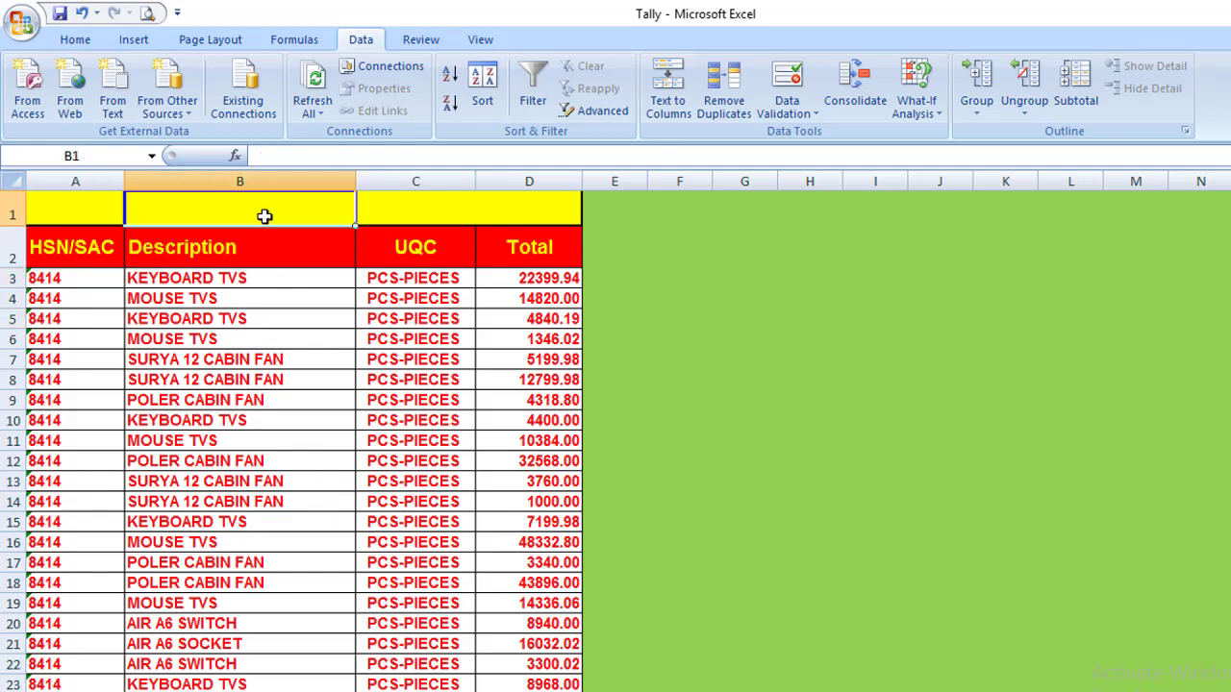
click(275, 308)
Start a data validation rule for the empty cell B1 that allows a List.
click(272, 217)
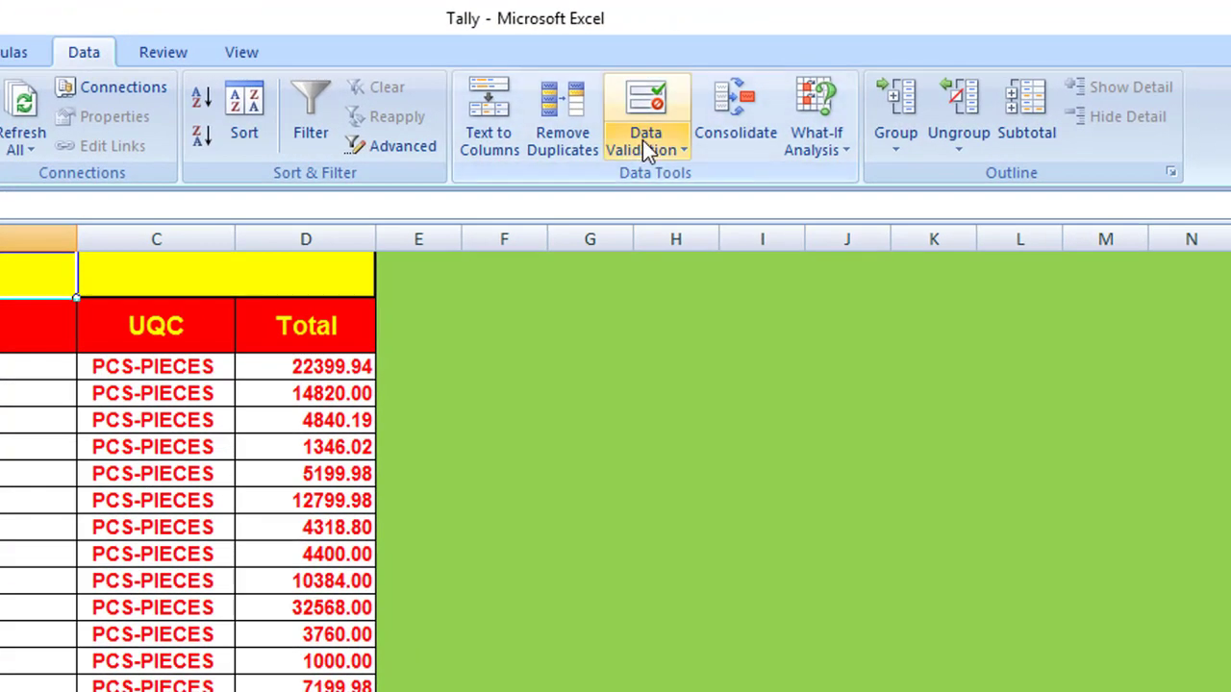
click(784, 106)
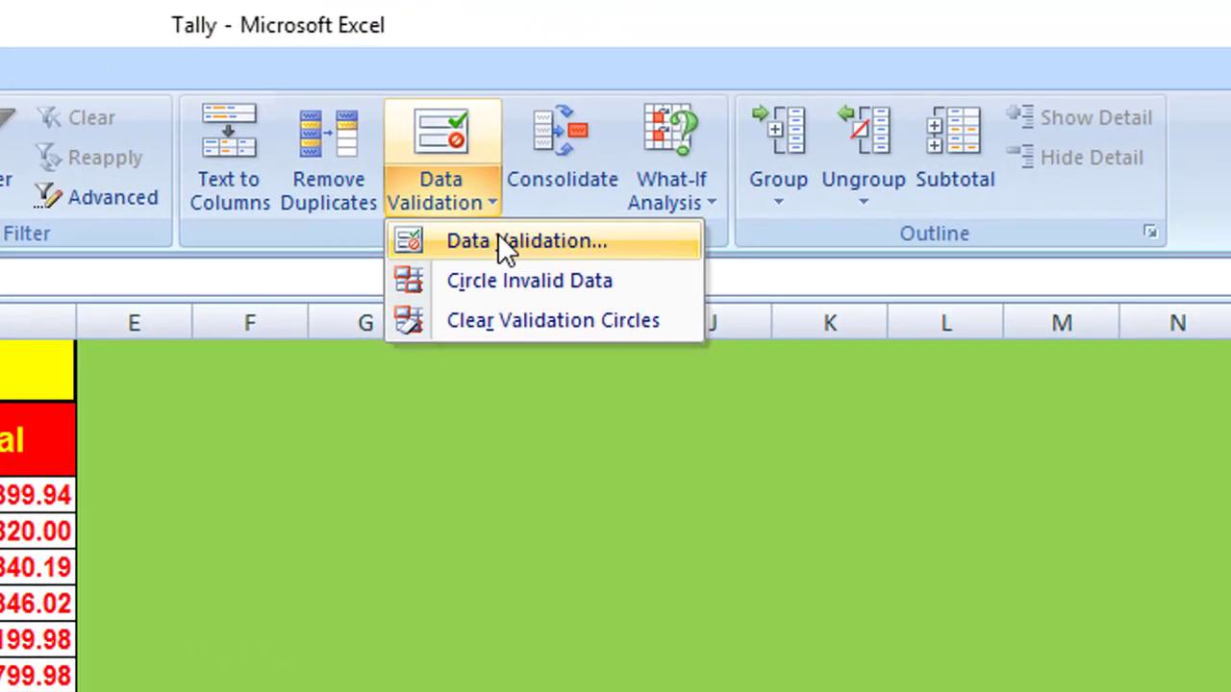
click(689, 179)
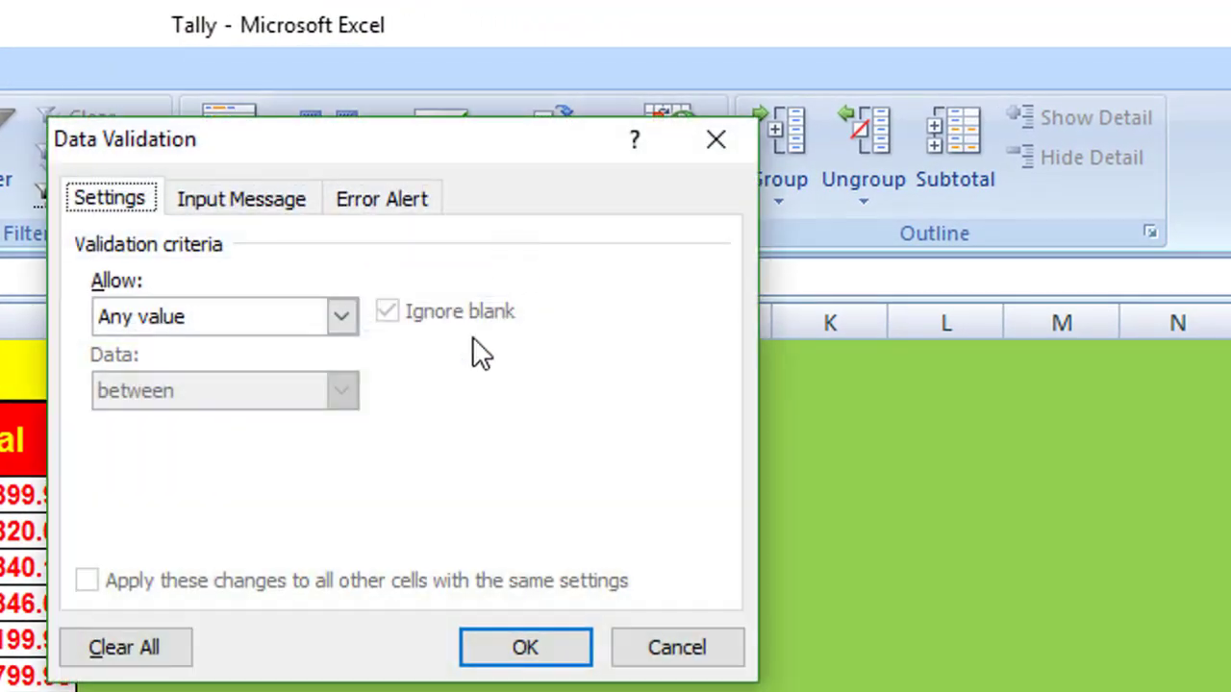
click(229, 327)
click(279, 420)
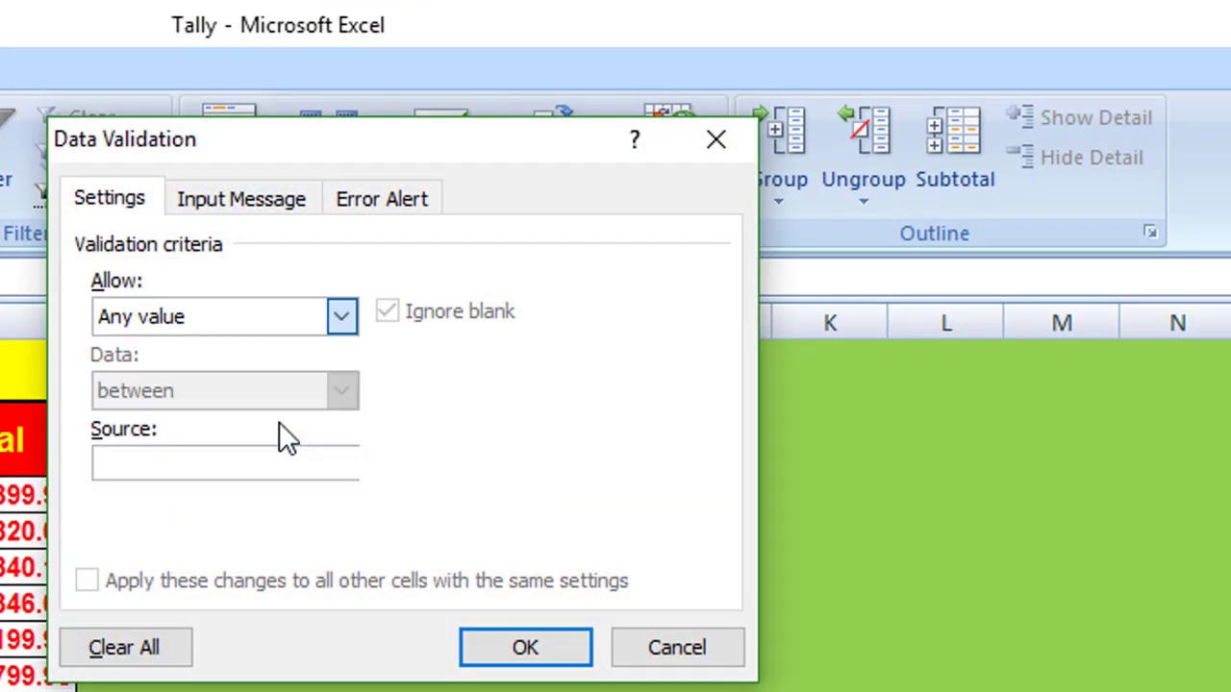
click(112, 470)
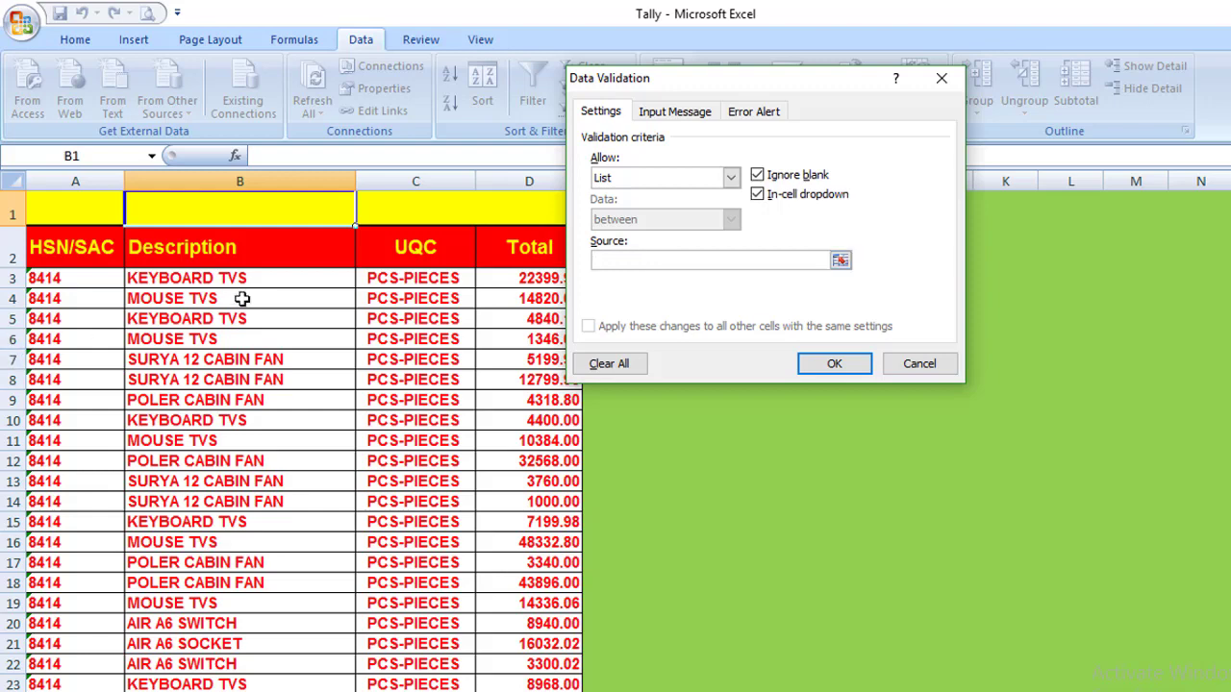
Set the list source to =$B$3:$B$24 in the Description column and apply the validation.
click(264, 278)
drag(264, 278, 256, 646)
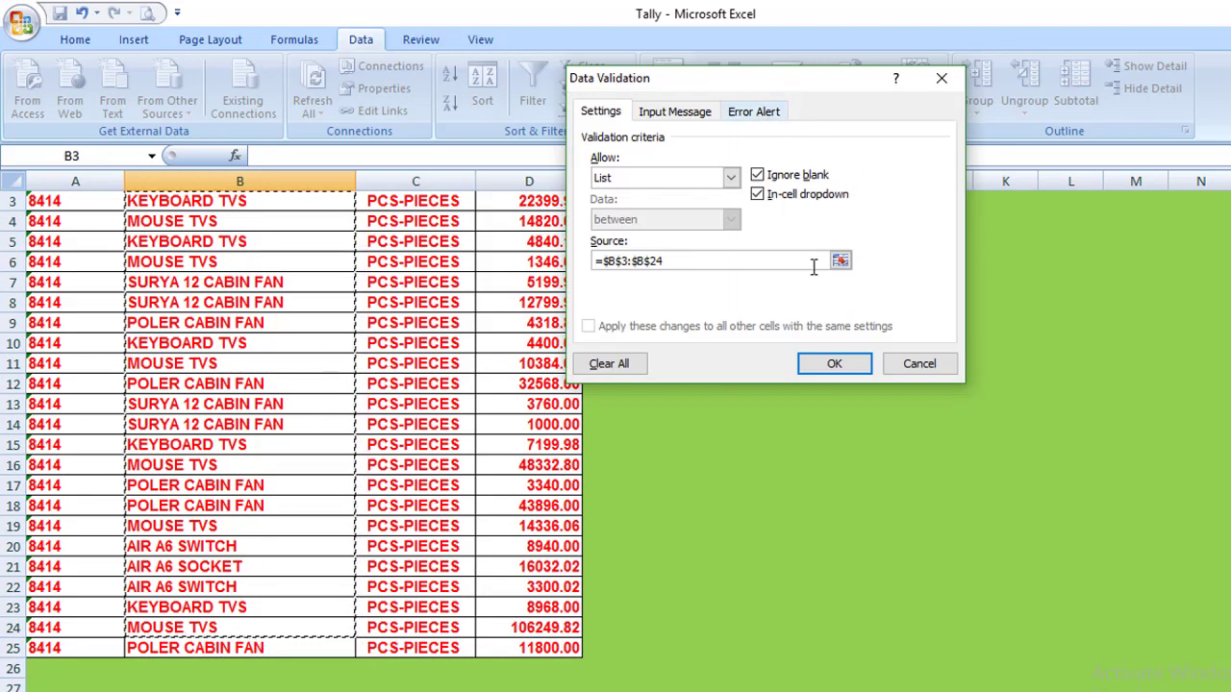
click(836, 364)
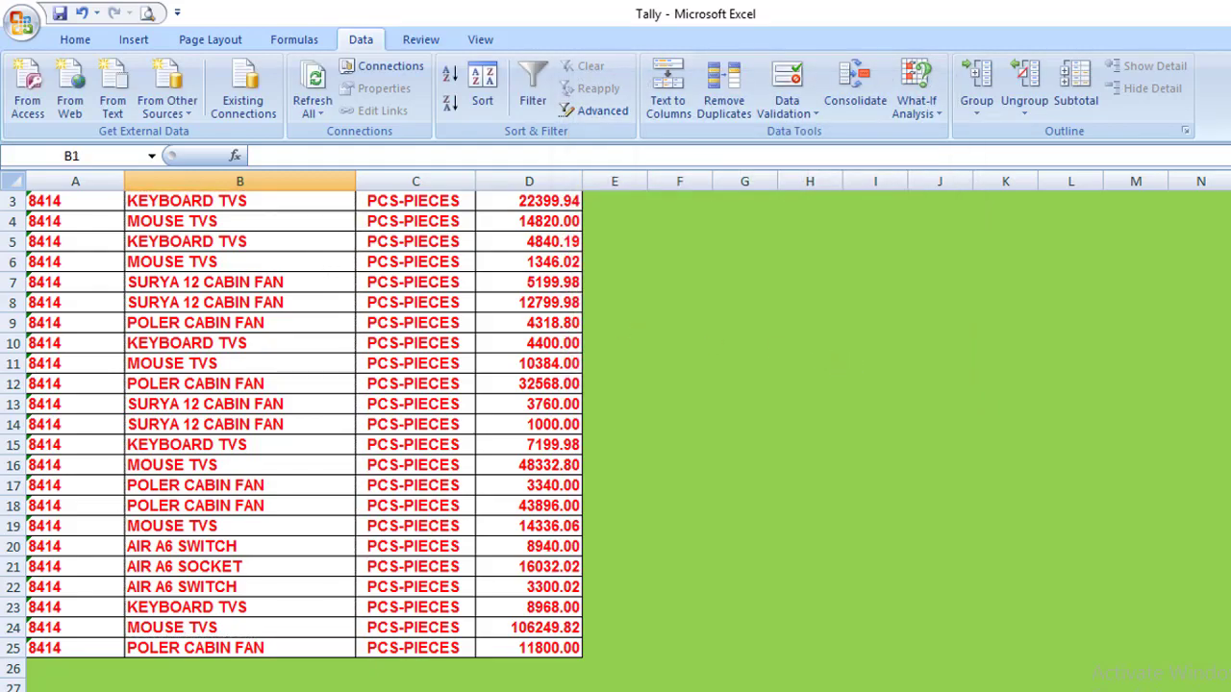
Check the product entries offered by cell B1's drop-down list, then undo the list validation.
scroll(433, 231, up, 1)
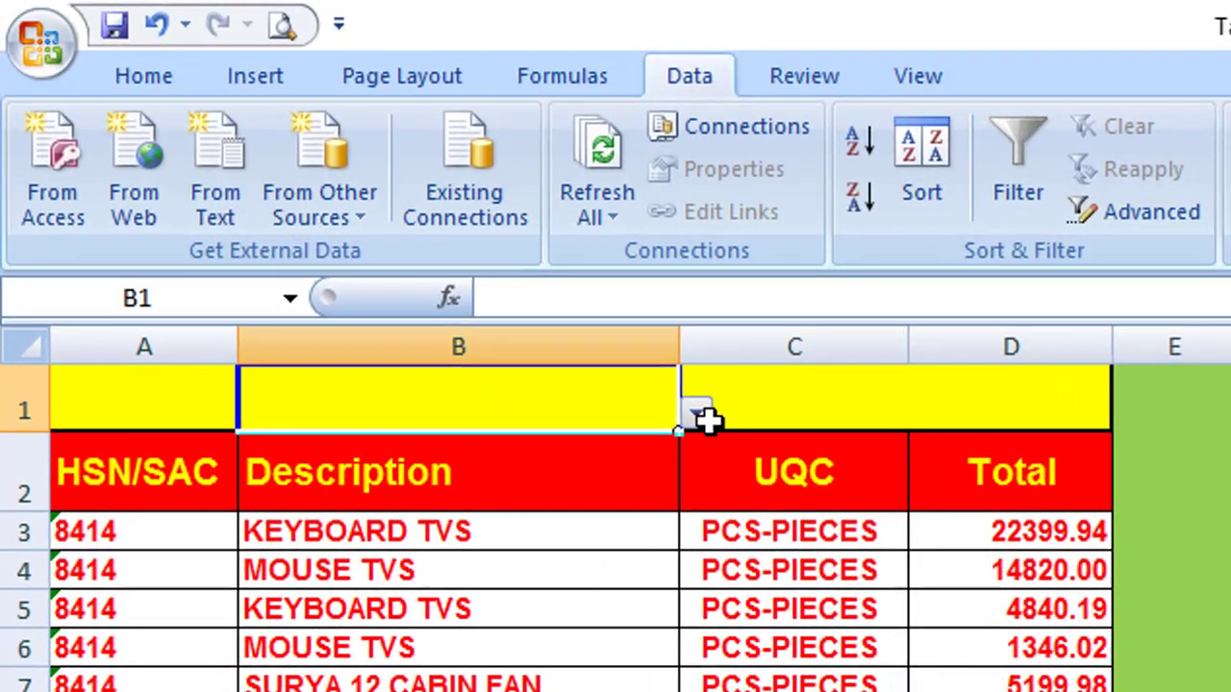
click(702, 415)
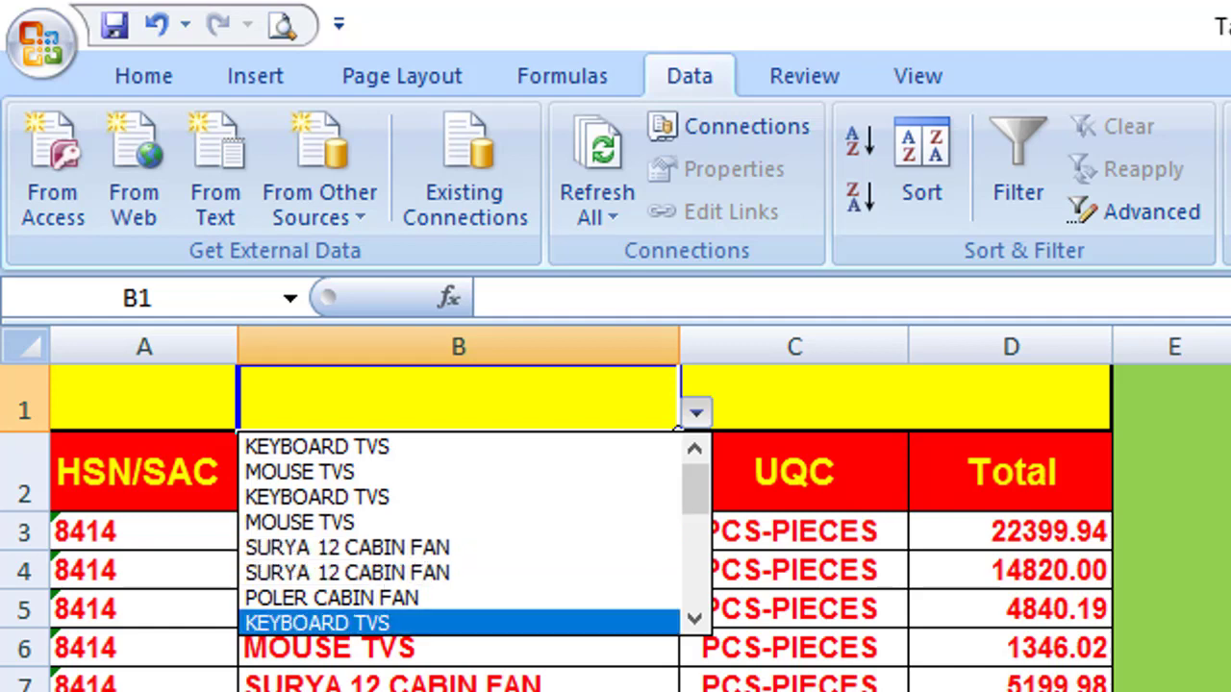
key(Escape)
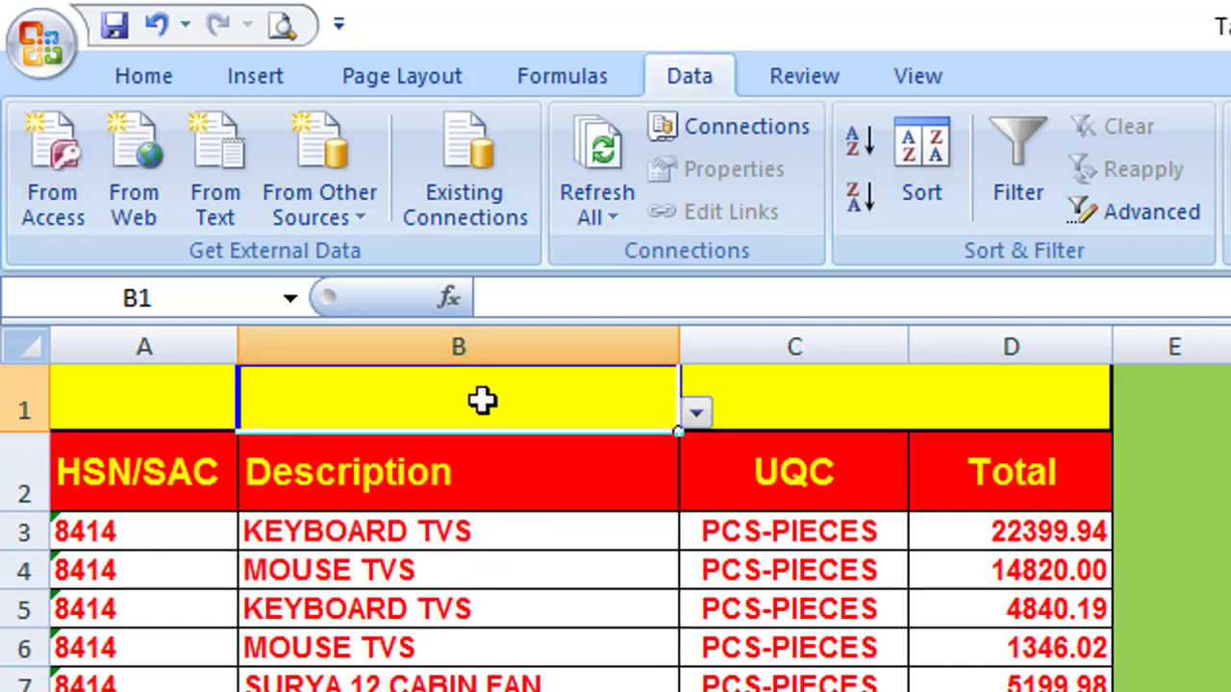
key(ctrl+z)
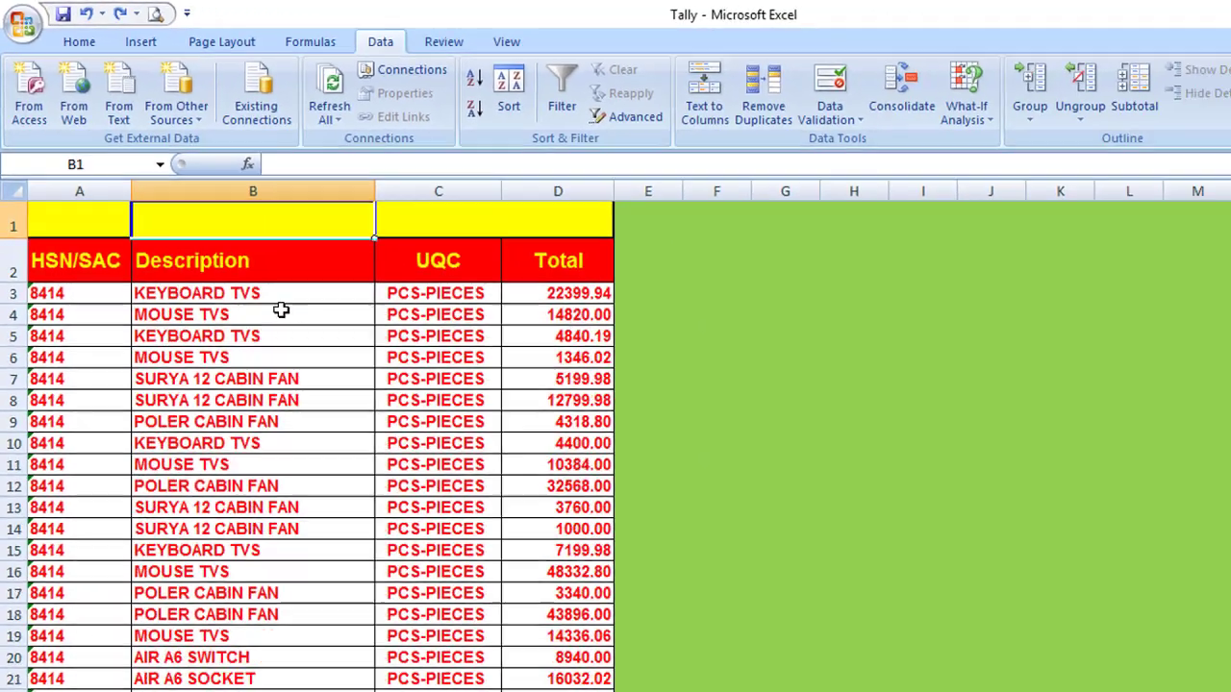
click(509, 537)
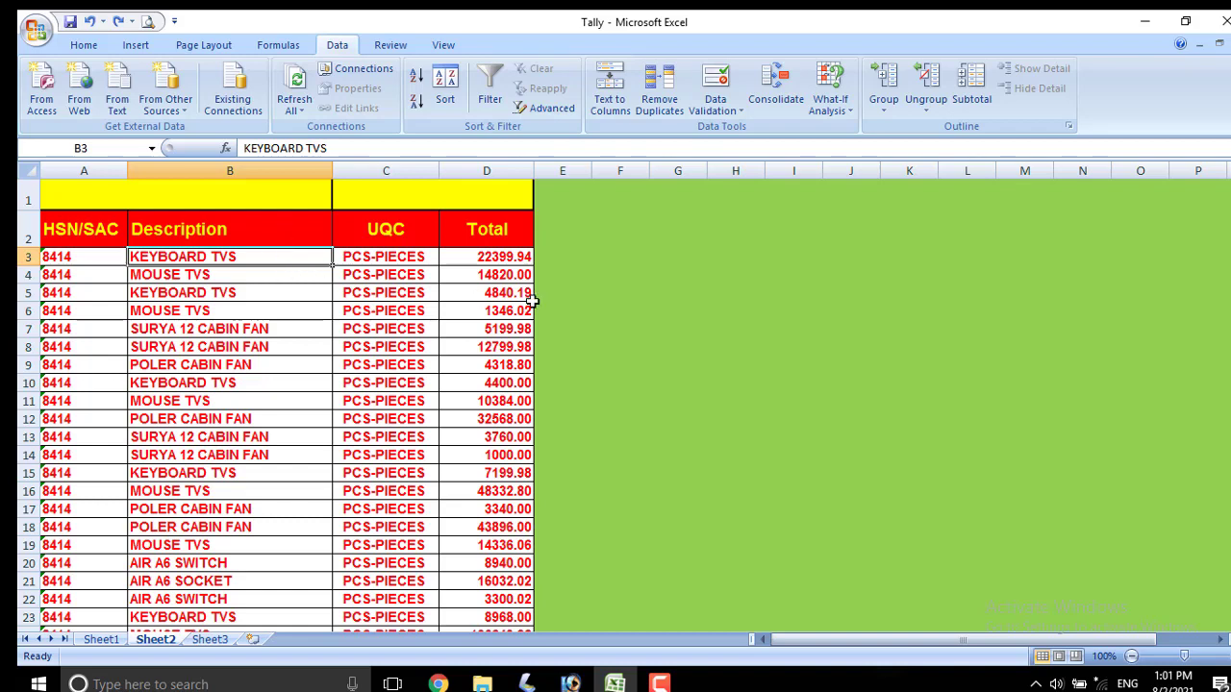
Copy the Description header from B2 into cell I2 and widen column I to fit it.
click(791, 240)
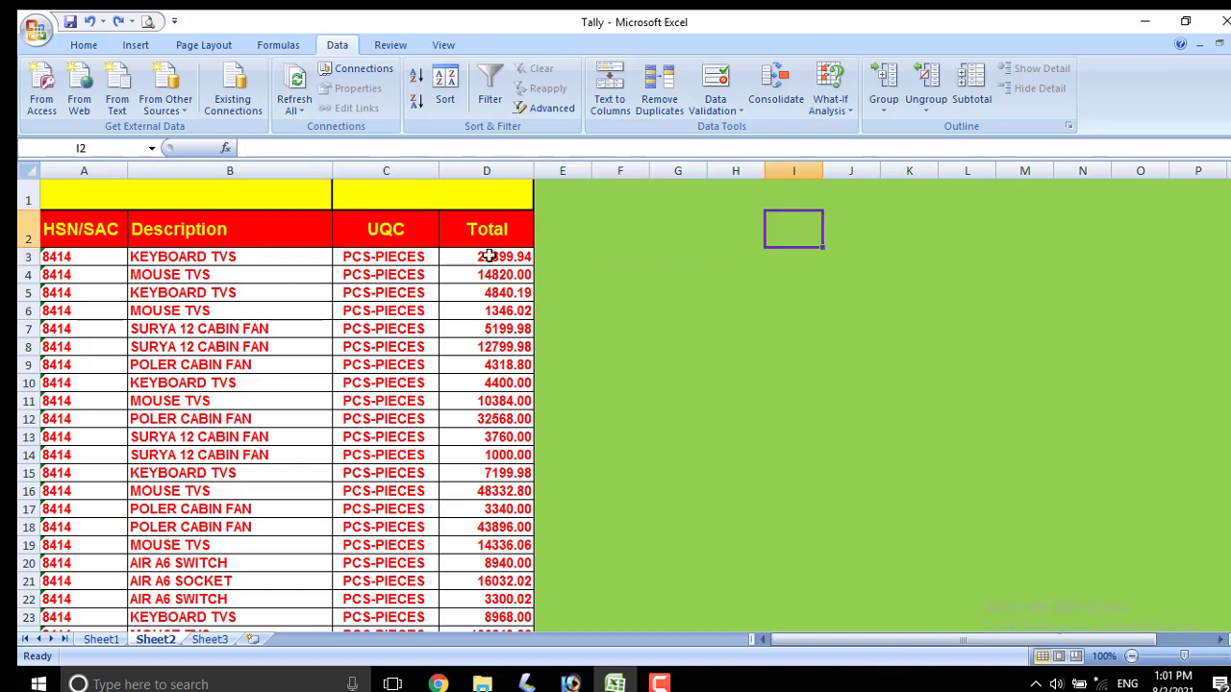
click(284, 241)
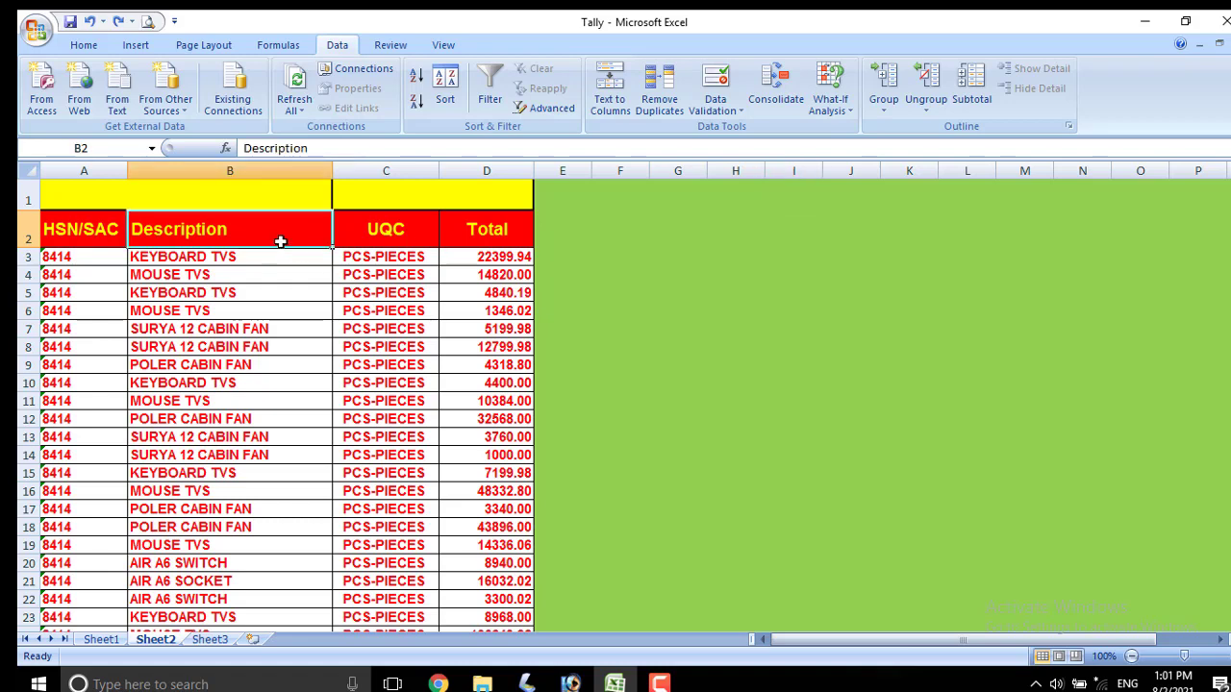
key(ctrl+c)
click(789, 222)
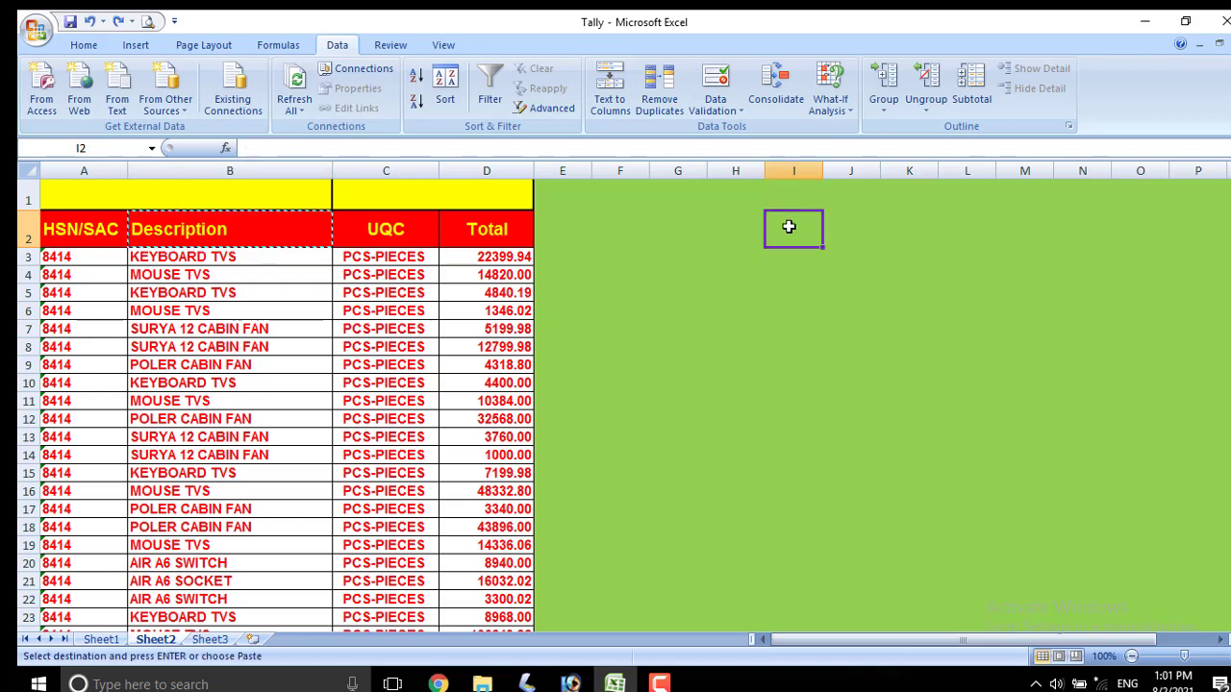
key(ctrl+v)
drag(819, 161, 911, 171)
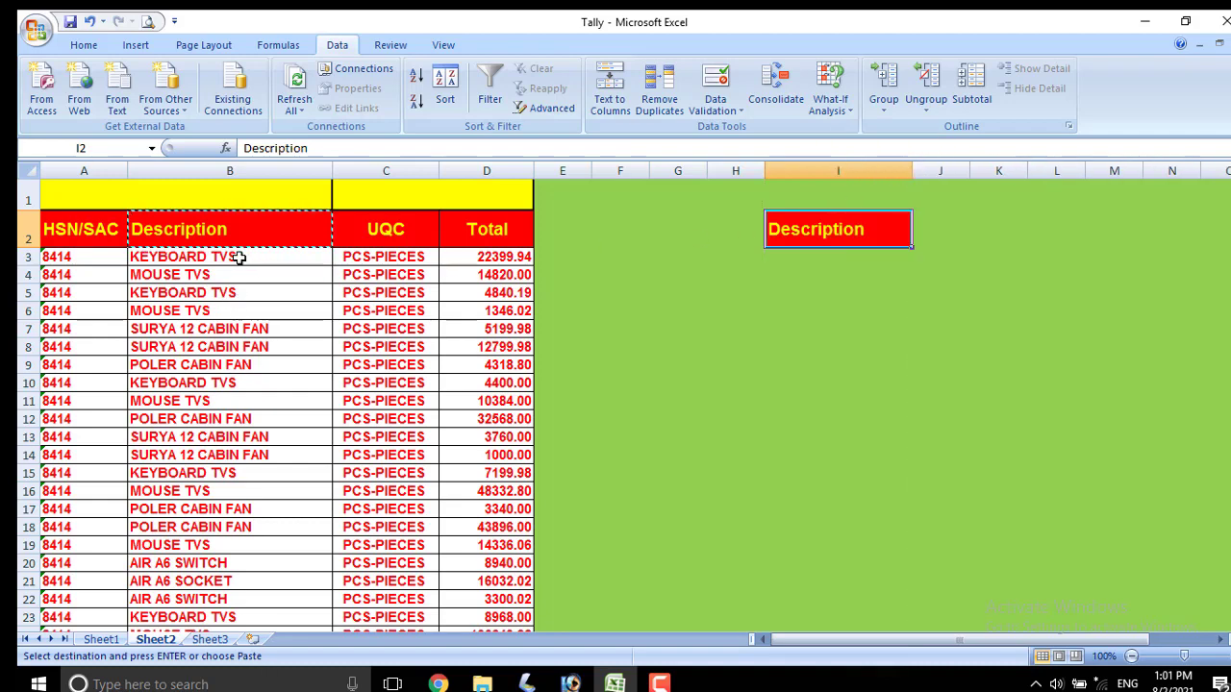
Start an Advanced Filter from cell I3, accepting the label notice, with Sheet2!$B$3:$B$25 as its list range.
click(822, 261)
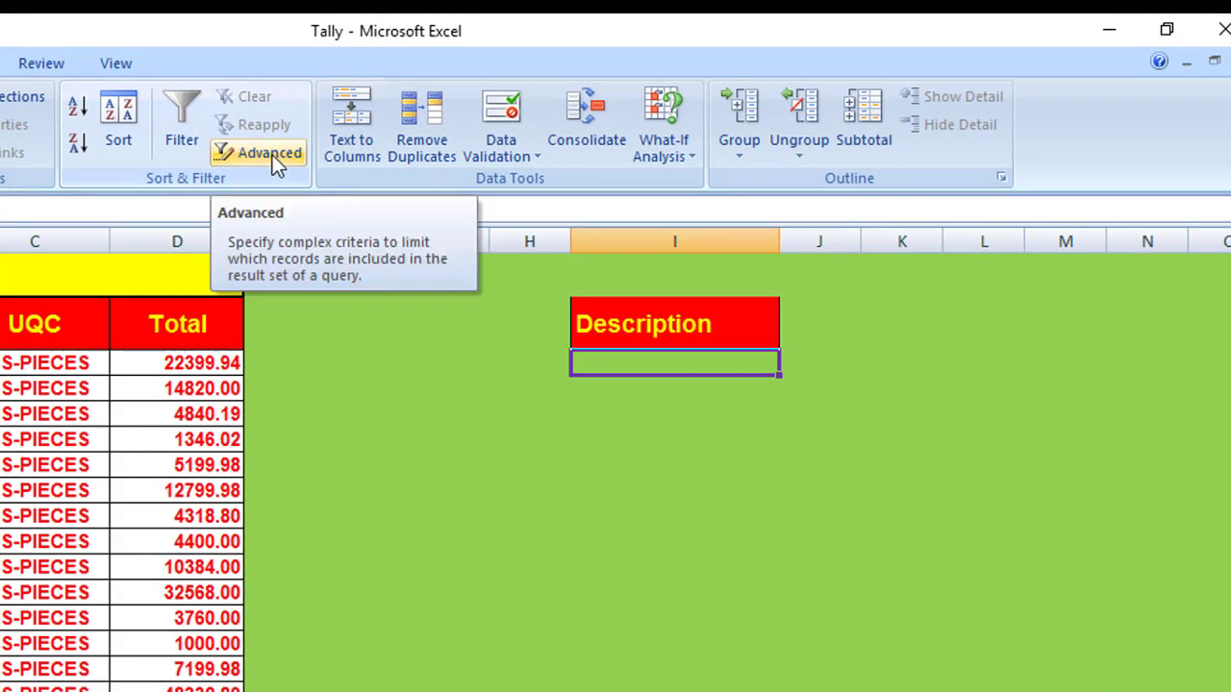
click(288, 159)
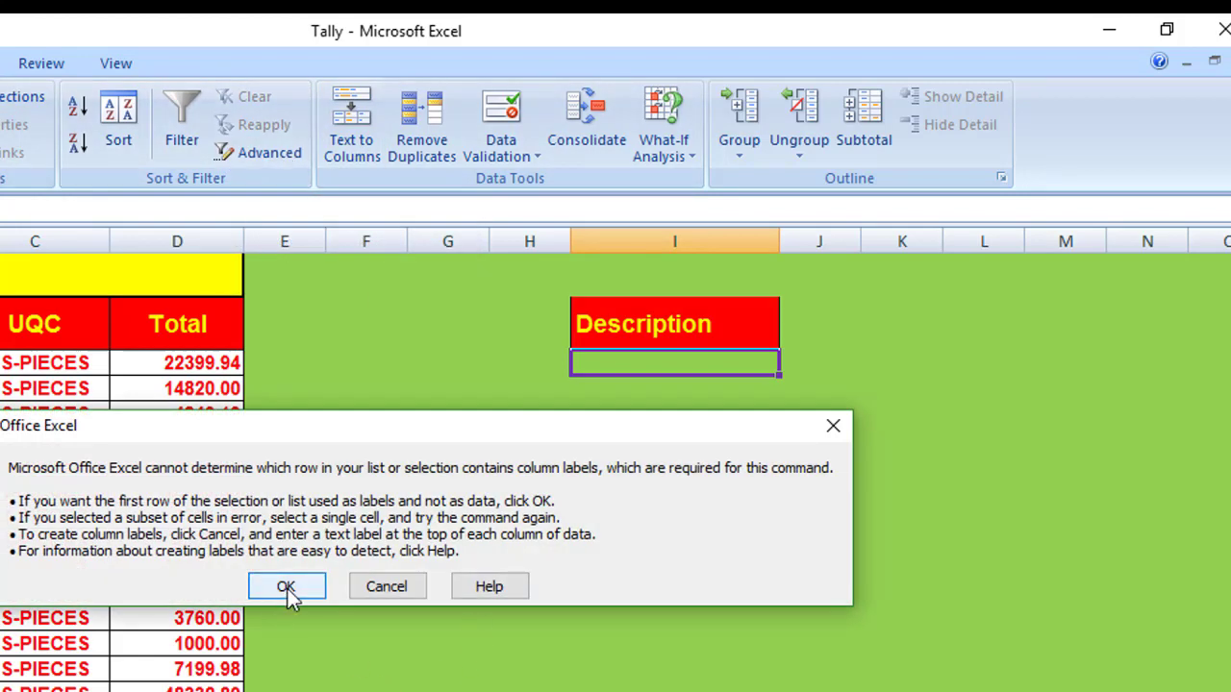
click(279, 590)
drag(473, 162, 293, 91)
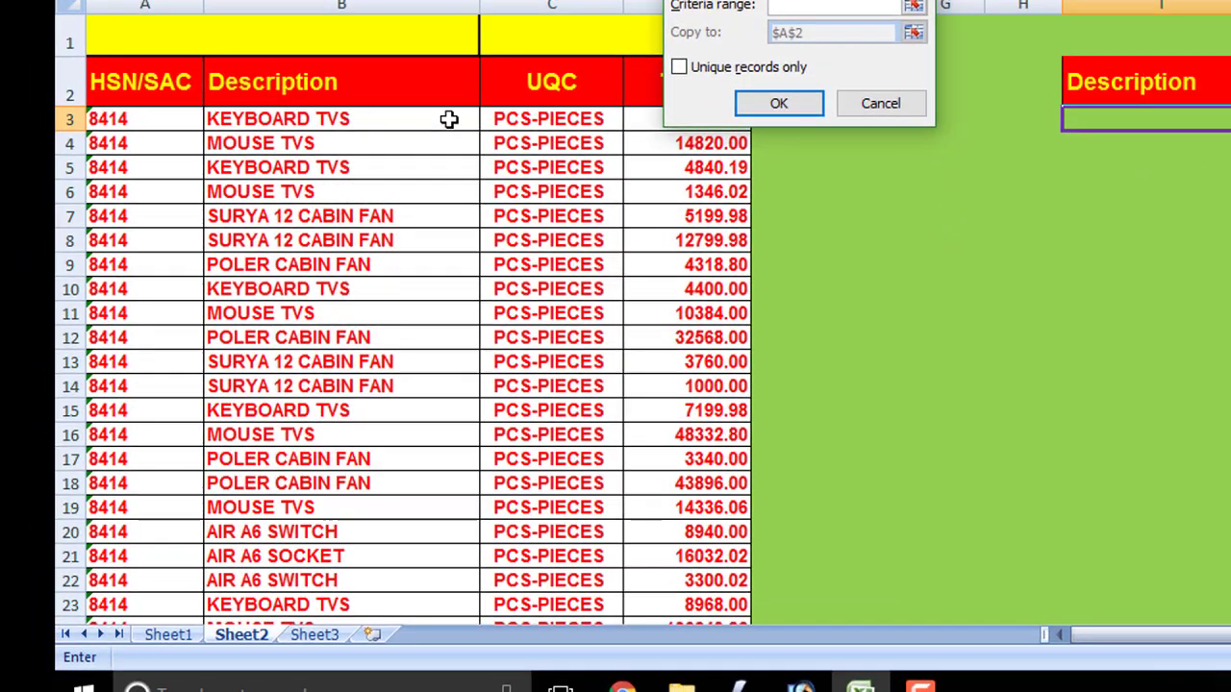
drag(449, 118, 414, 561)
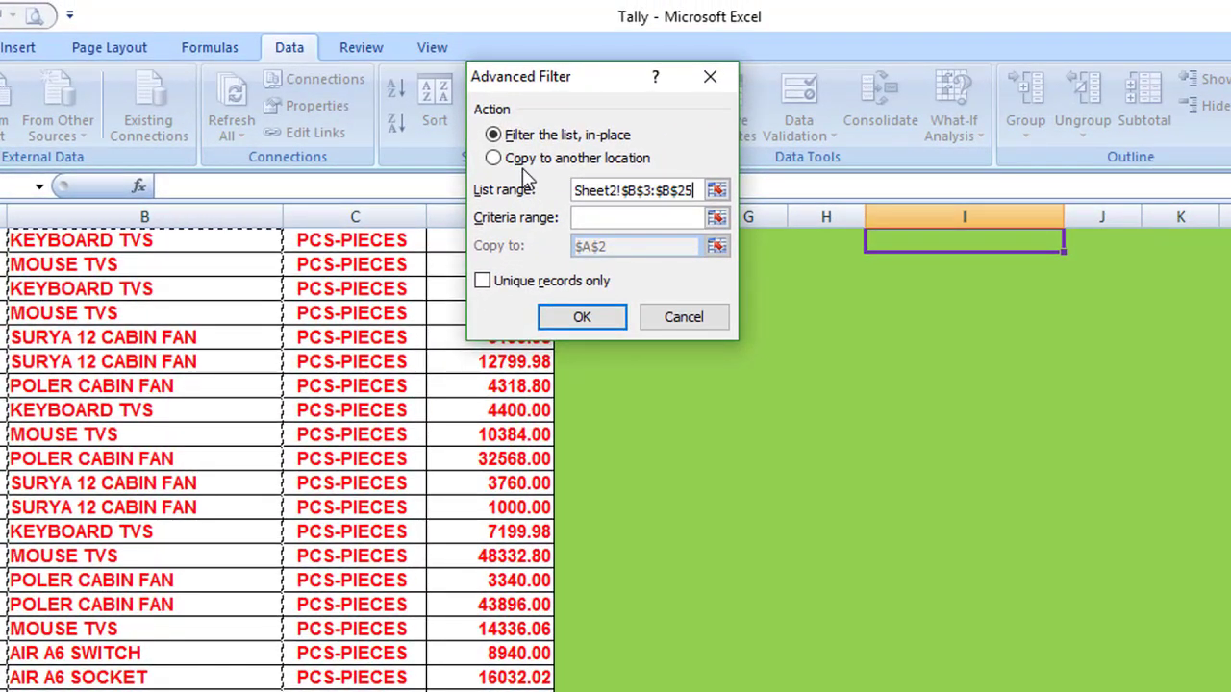
Set the advanced filter to copy unique records only to Sheet2!$I$3, with no criteria range, and run it.
click(536, 164)
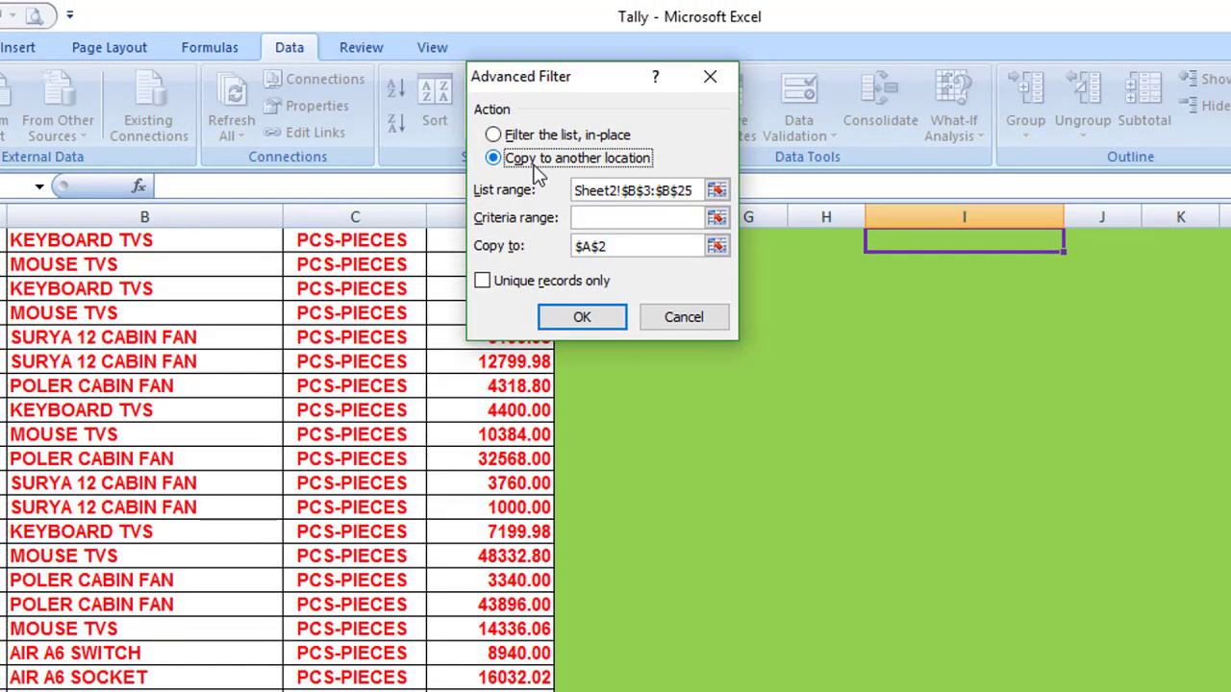
click(630, 217)
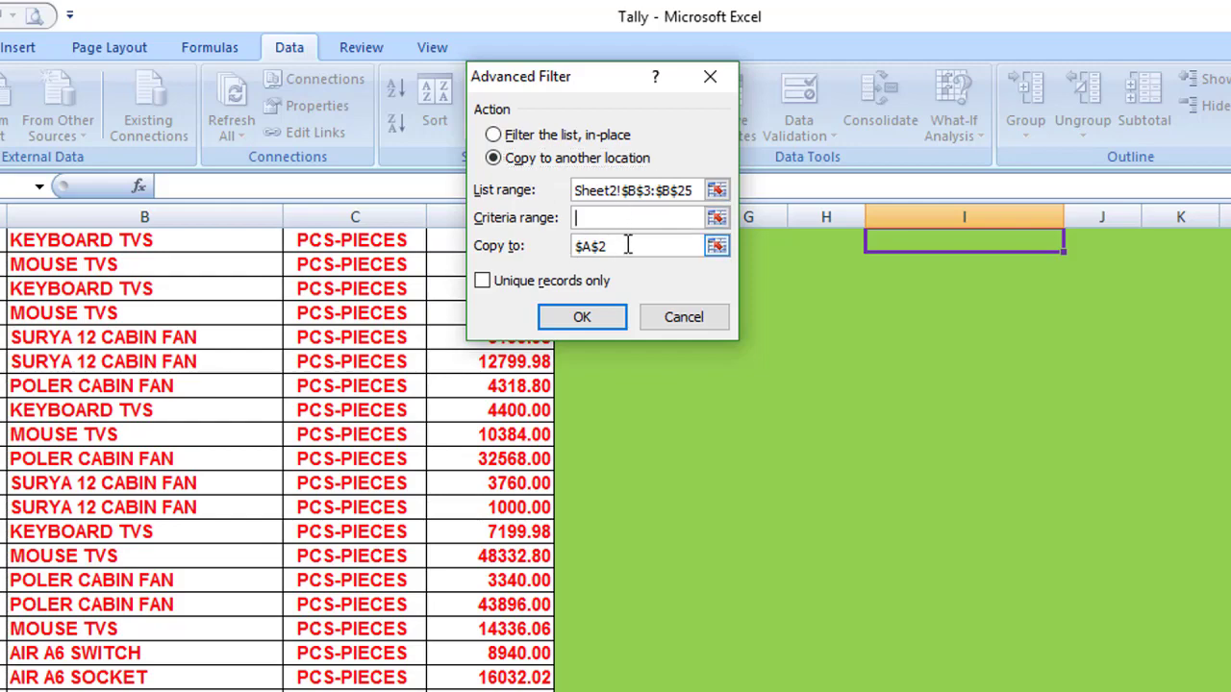
drag(627, 247, 541, 247)
key(BackSpace)
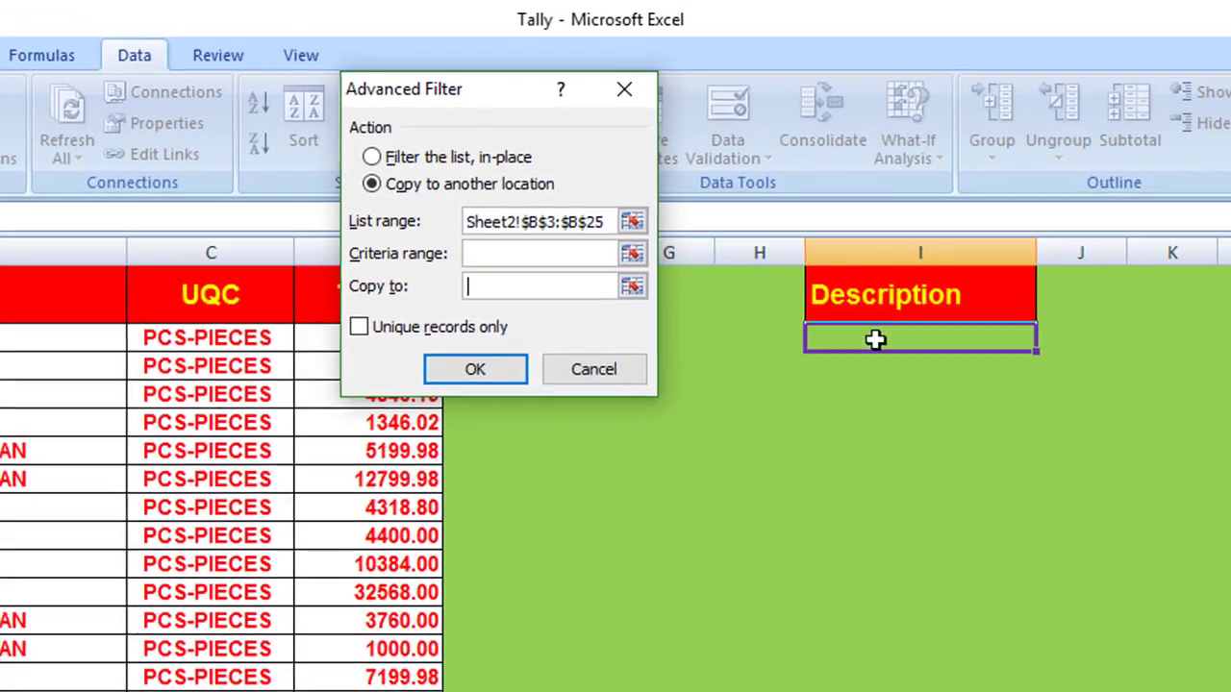
click(875, 339)
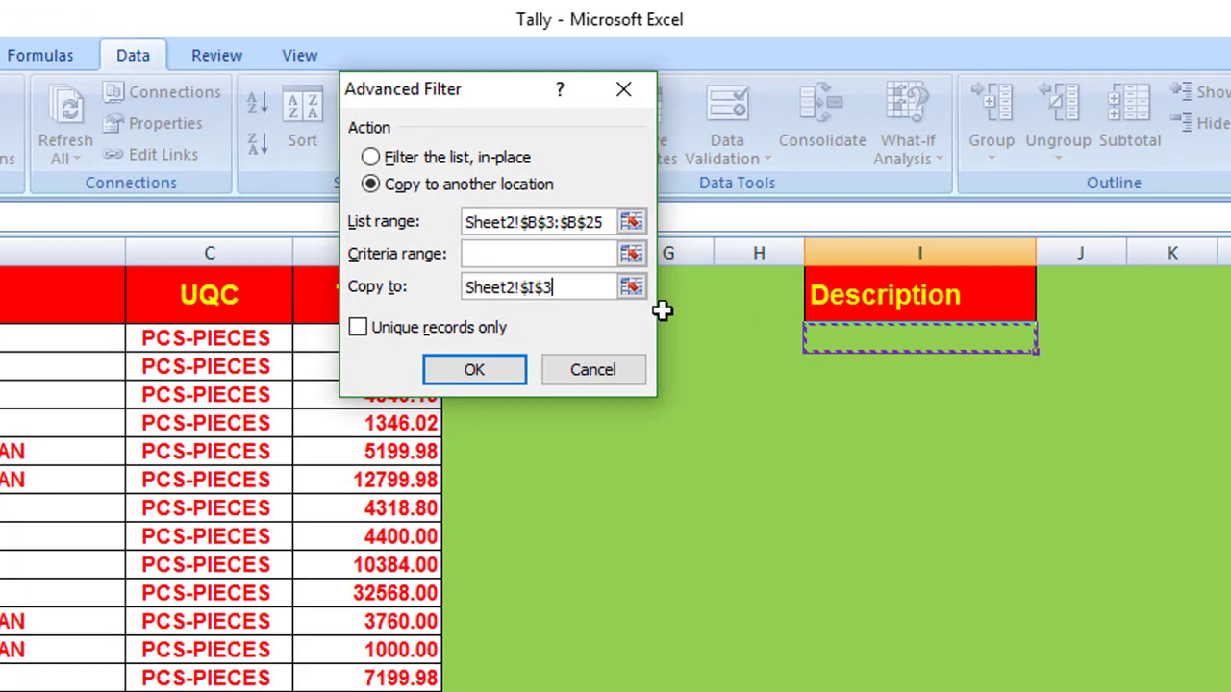
click(360, 329)
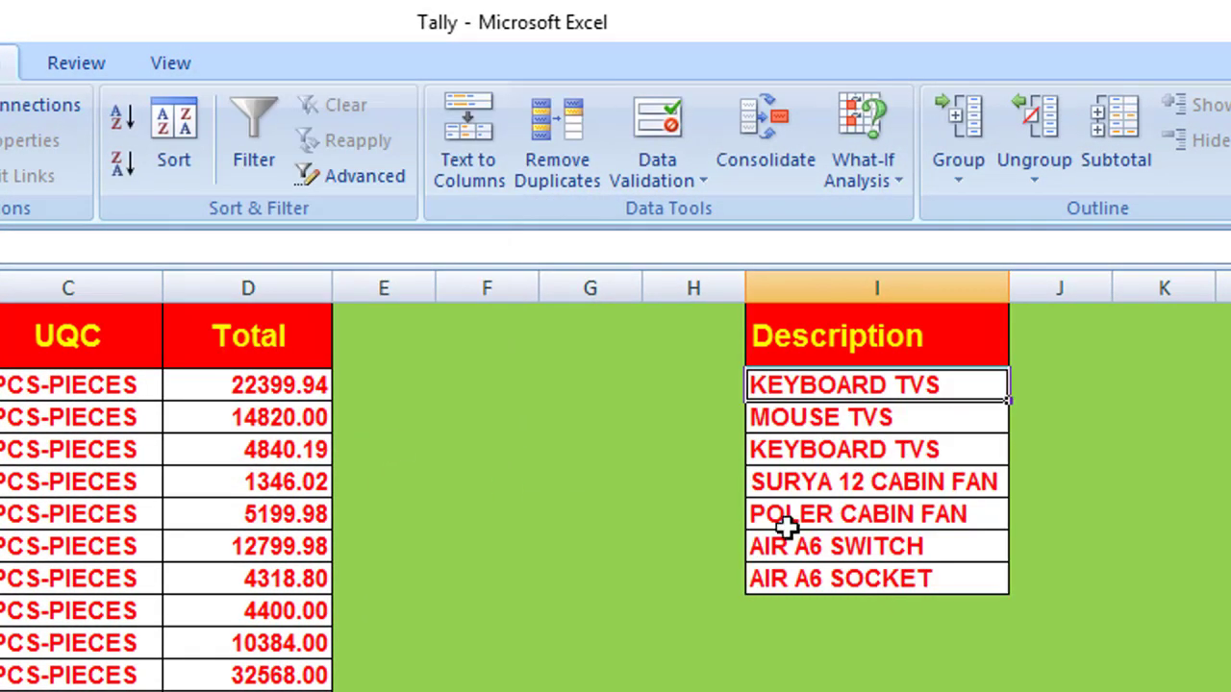
click(803, 681)
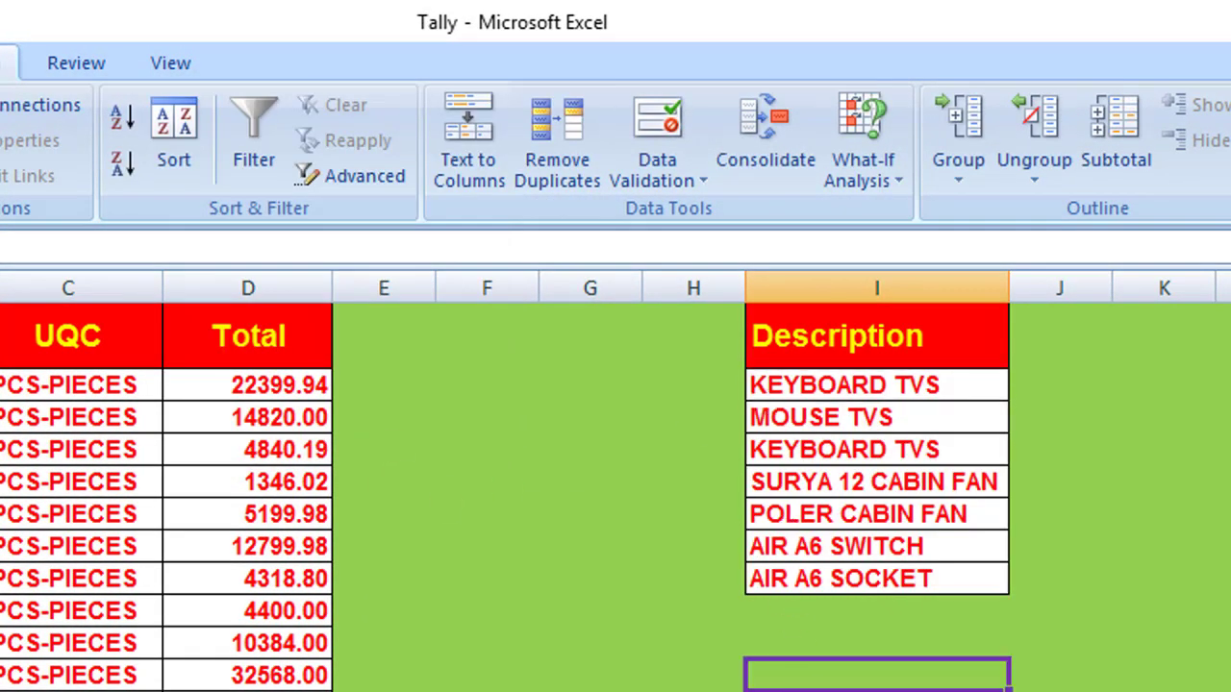
click(868, 387)
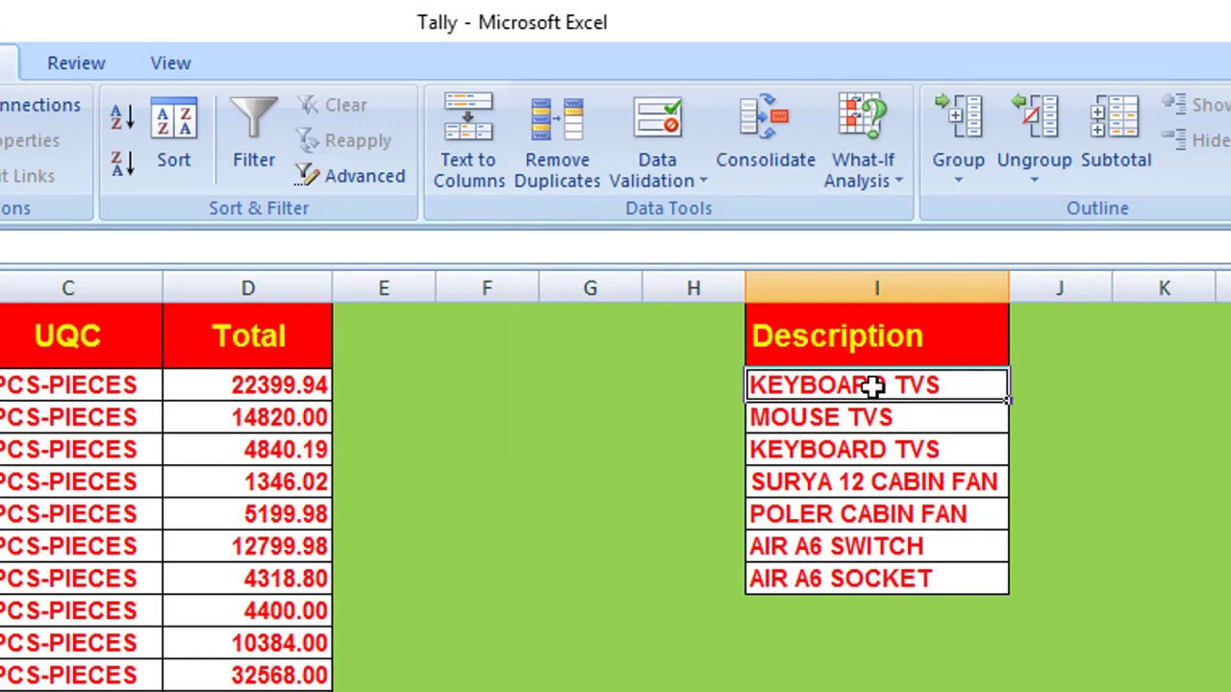
click(866, 577)
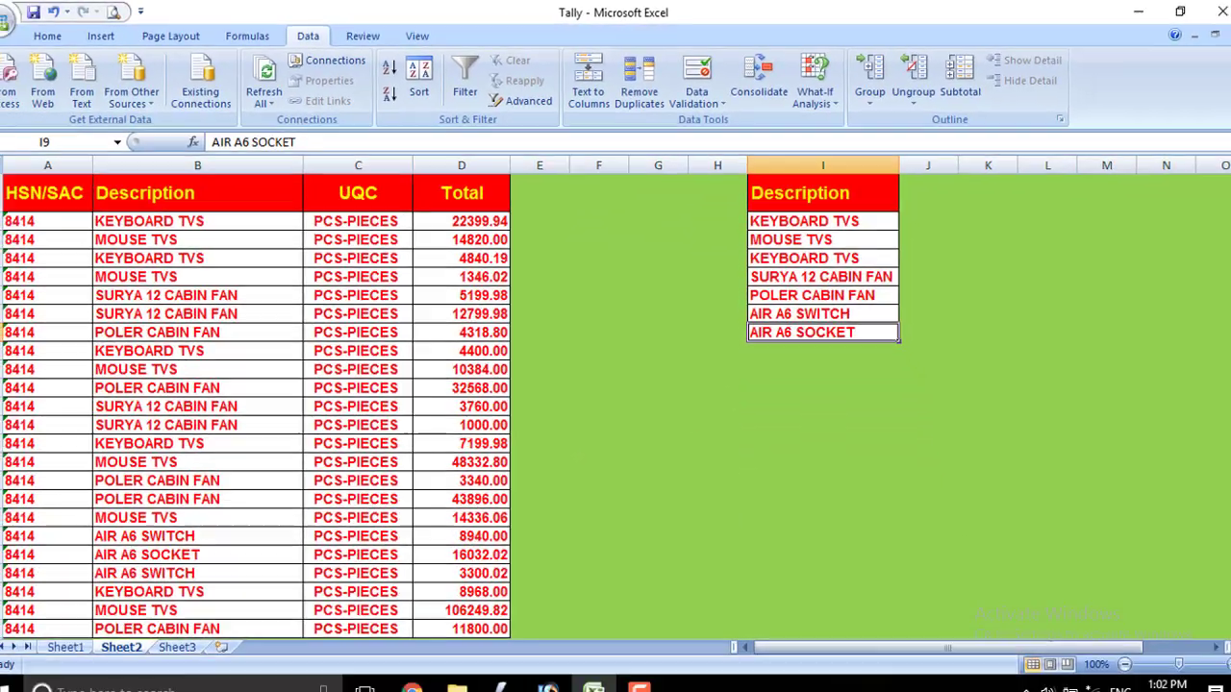
Give cell B1 a List data validation with source =$I$3:$I$9 and check its drop-down entries.
drag(1225, 202, 1225, 194)
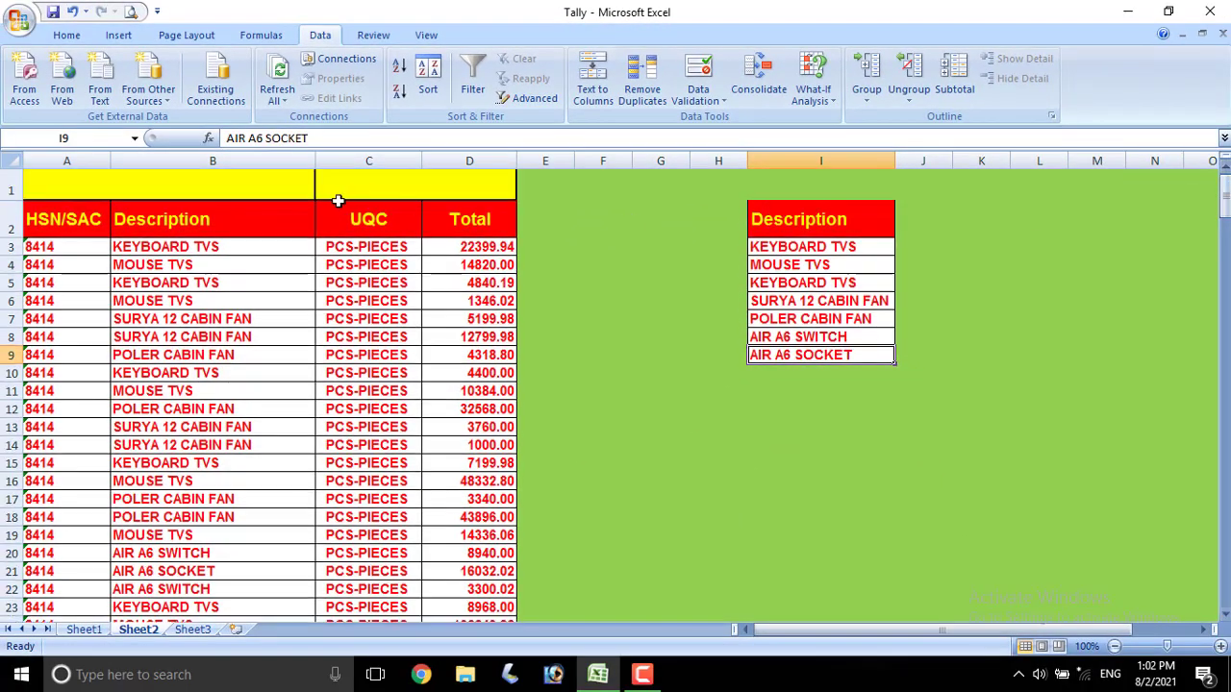
click(257, 189)
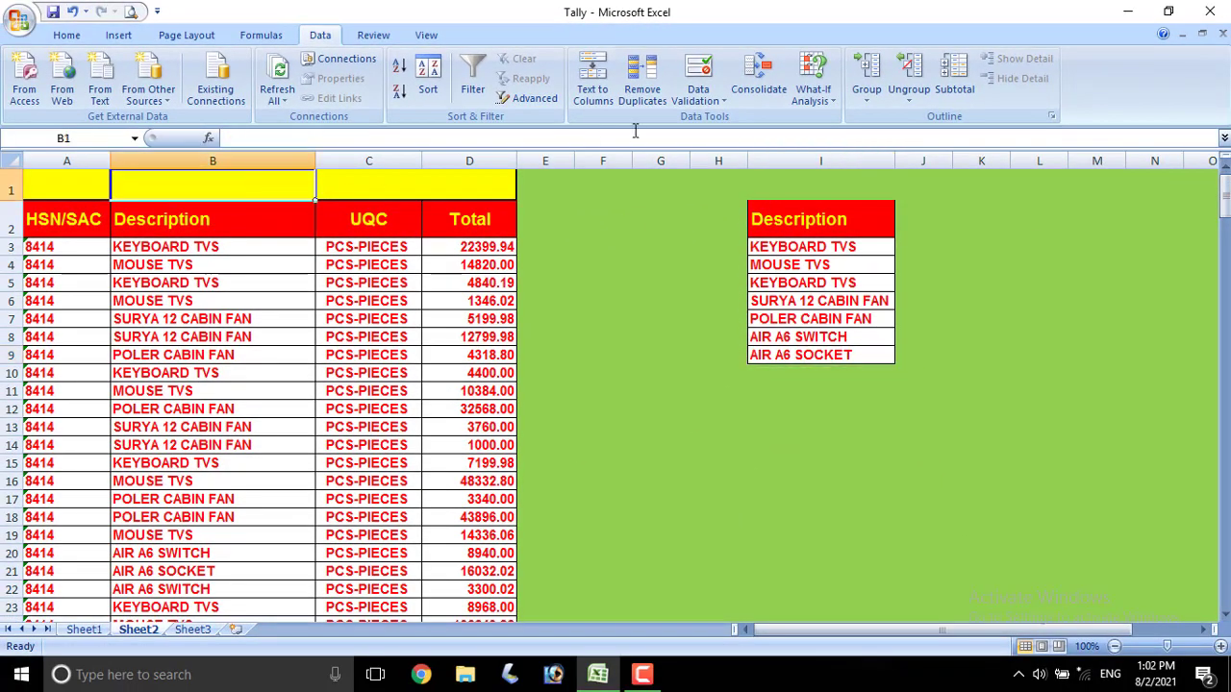
click(690, 93)
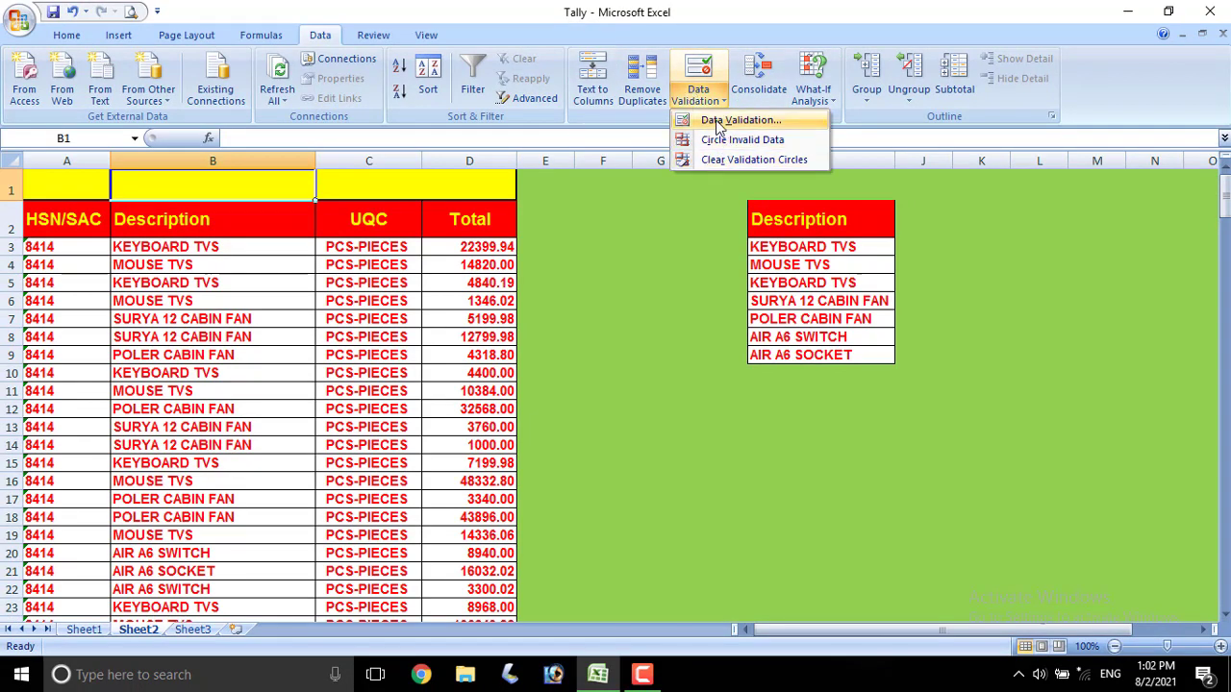
click(712, 121)
click(431, 108)
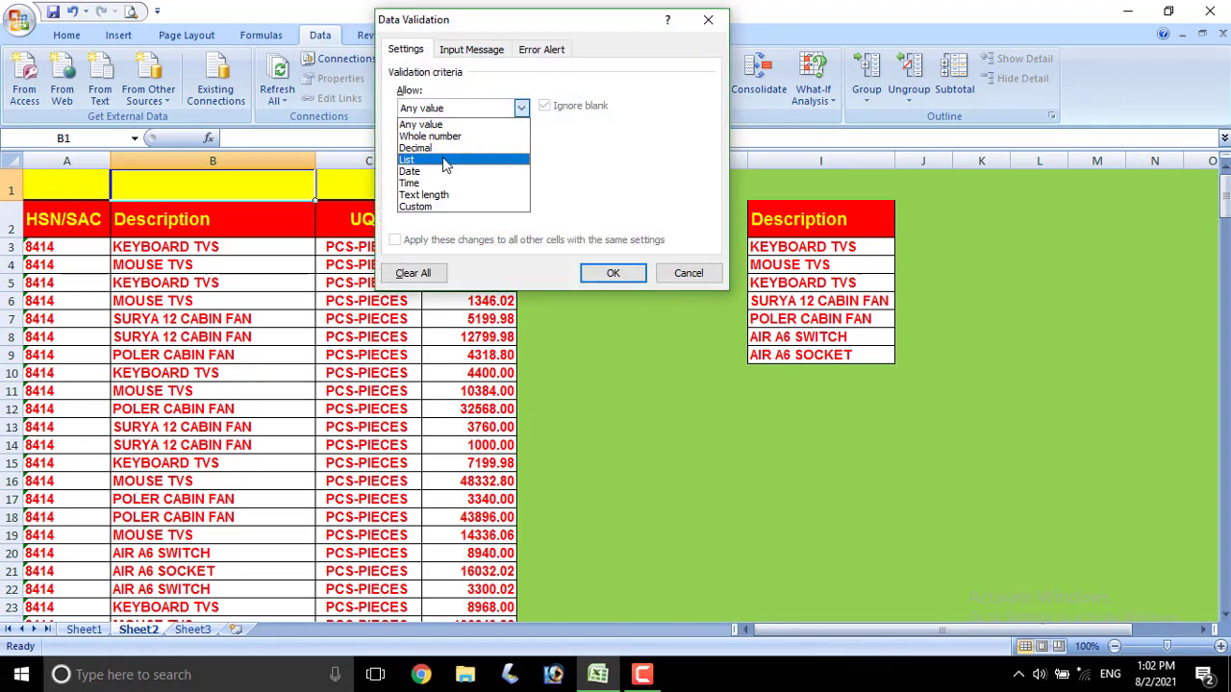
click(443, 157)
click(443, 183)
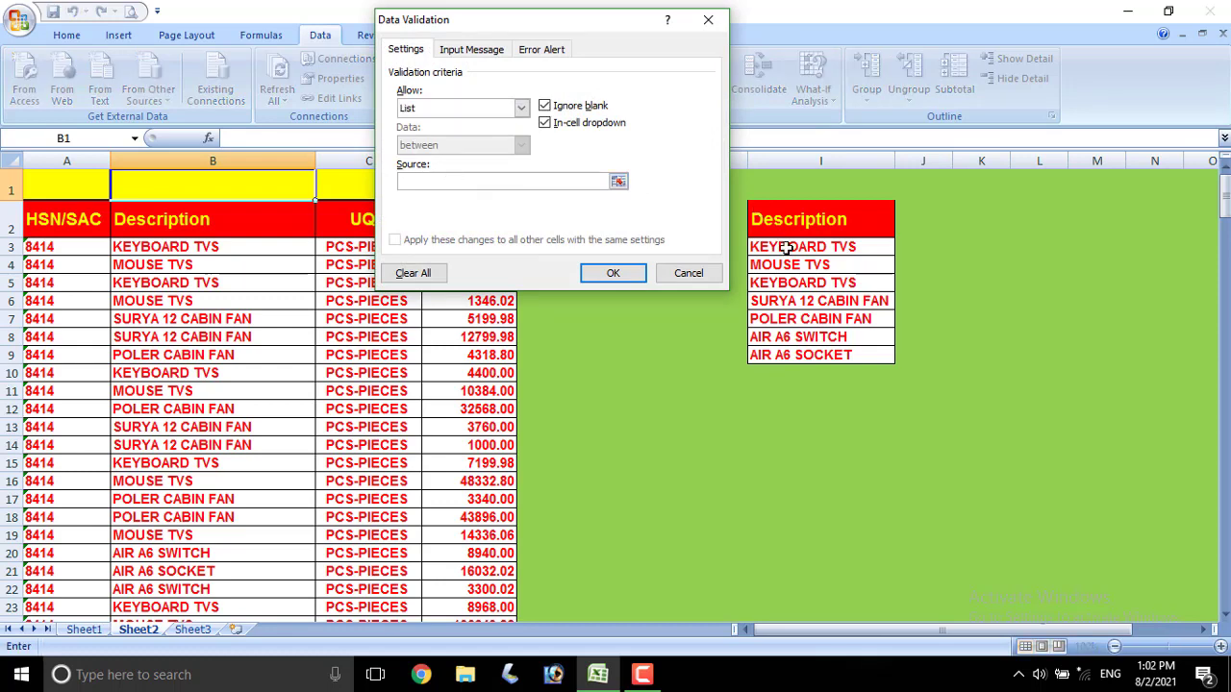
drag(783, 244, 785, 351)
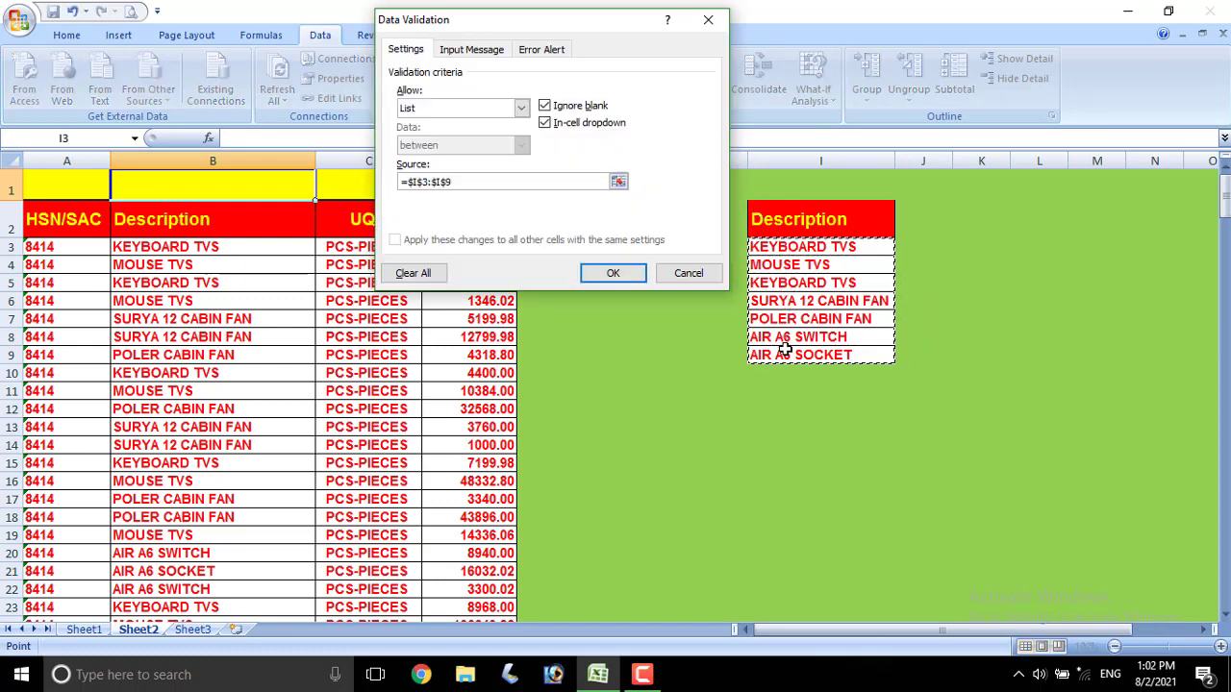
click(604, 275)
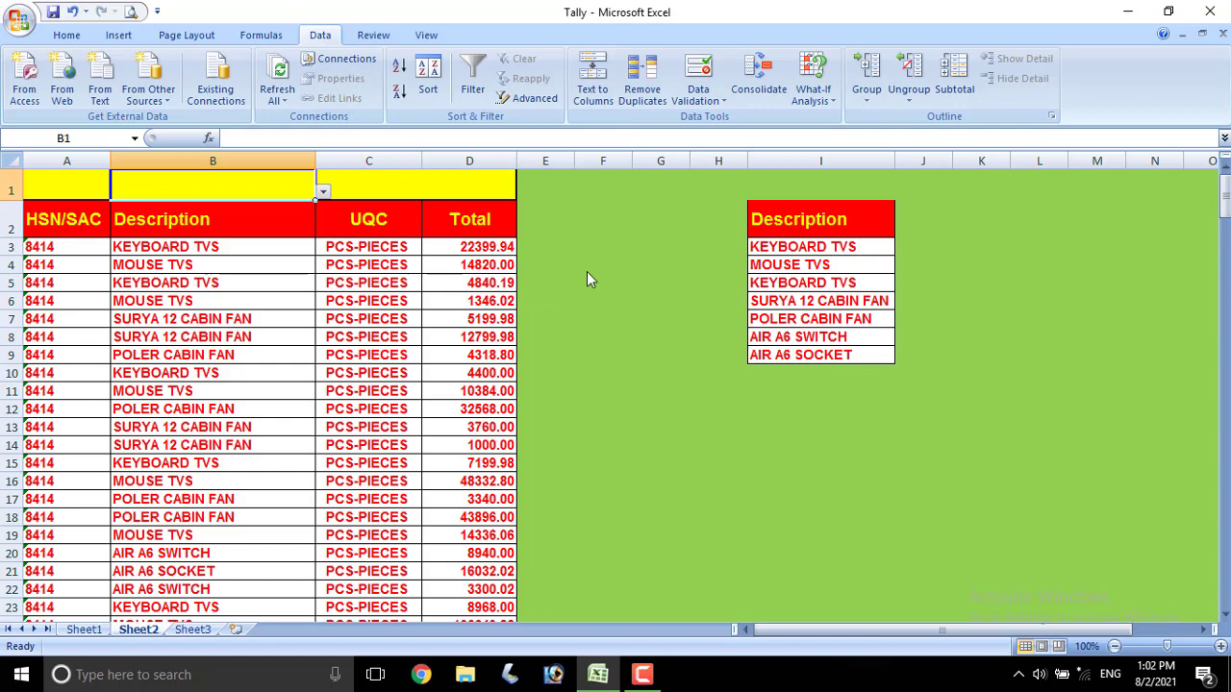
click(322, 193)
click(322, 194)
Hide column I, which holds the helper list of products.
click(798, 160)
right_click(797, 155)
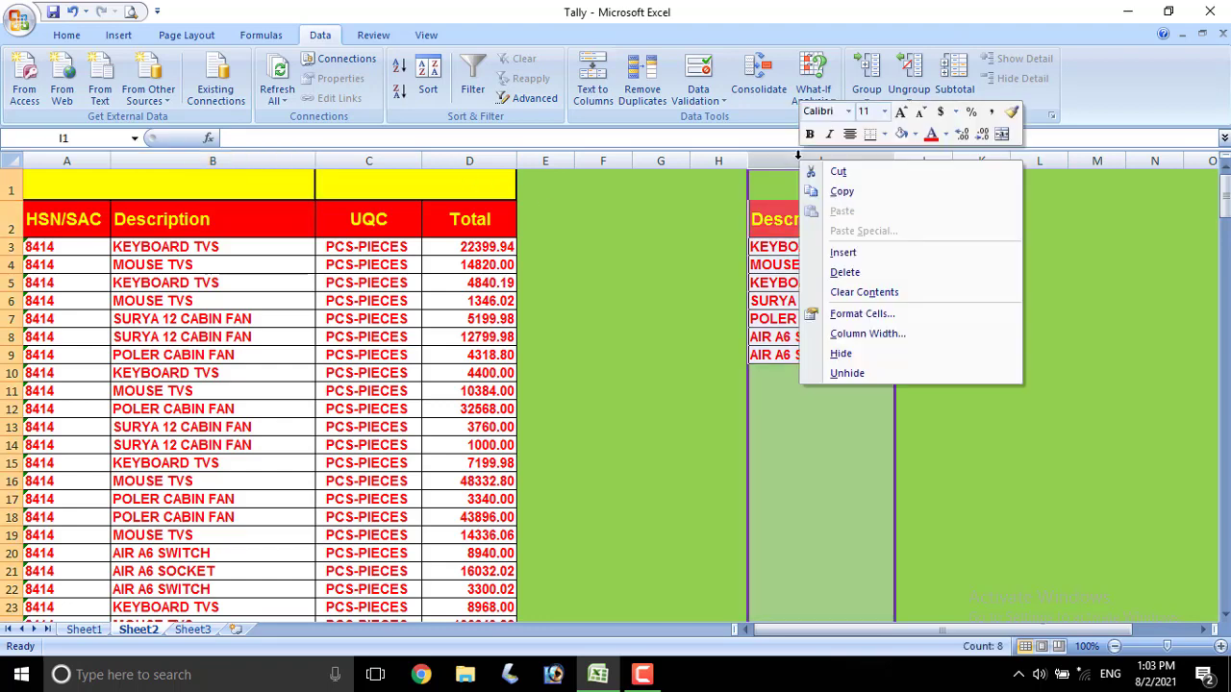
click(851, 353)
click(708, 351)
Enter the formula =SUMIF(B3:B25,B1,D3:D25) in the merged cell C1.
click(376, 185)
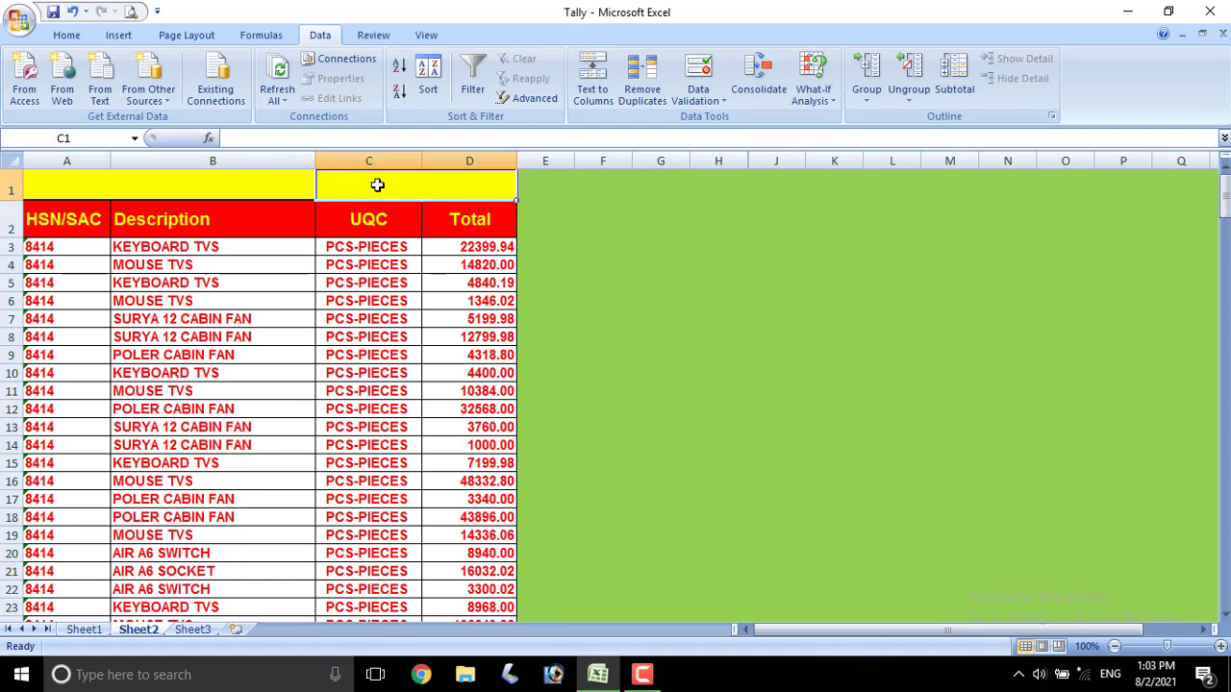
text(=)
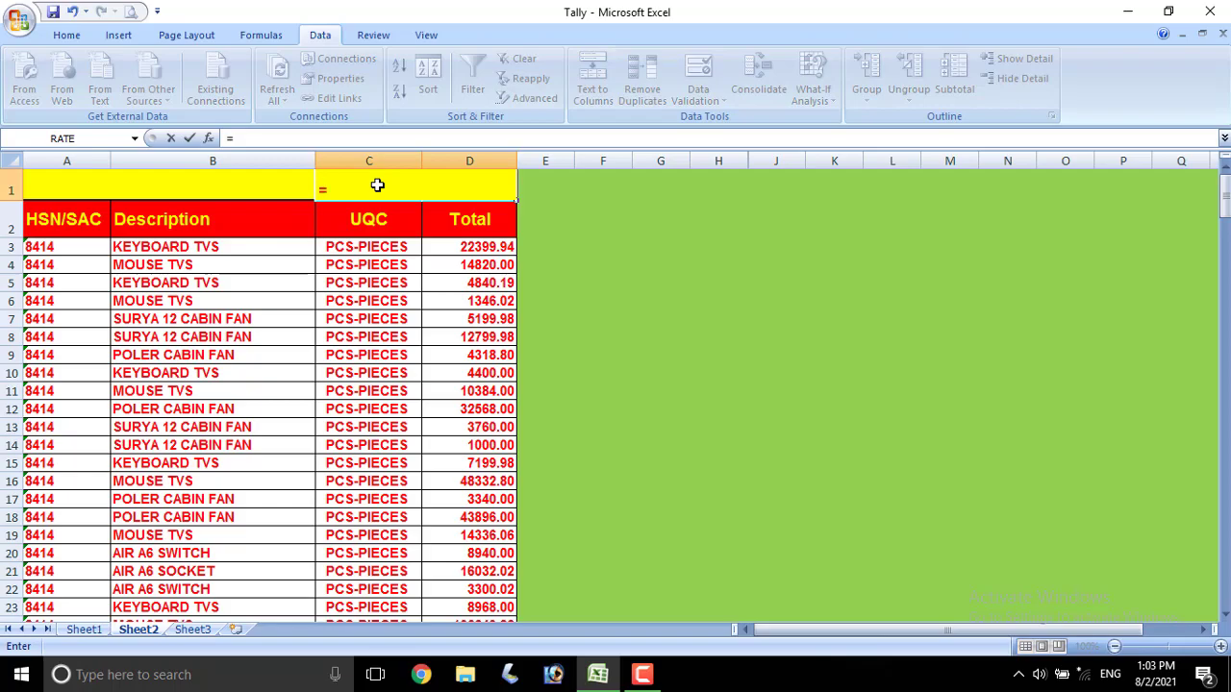
text(SUMIF()
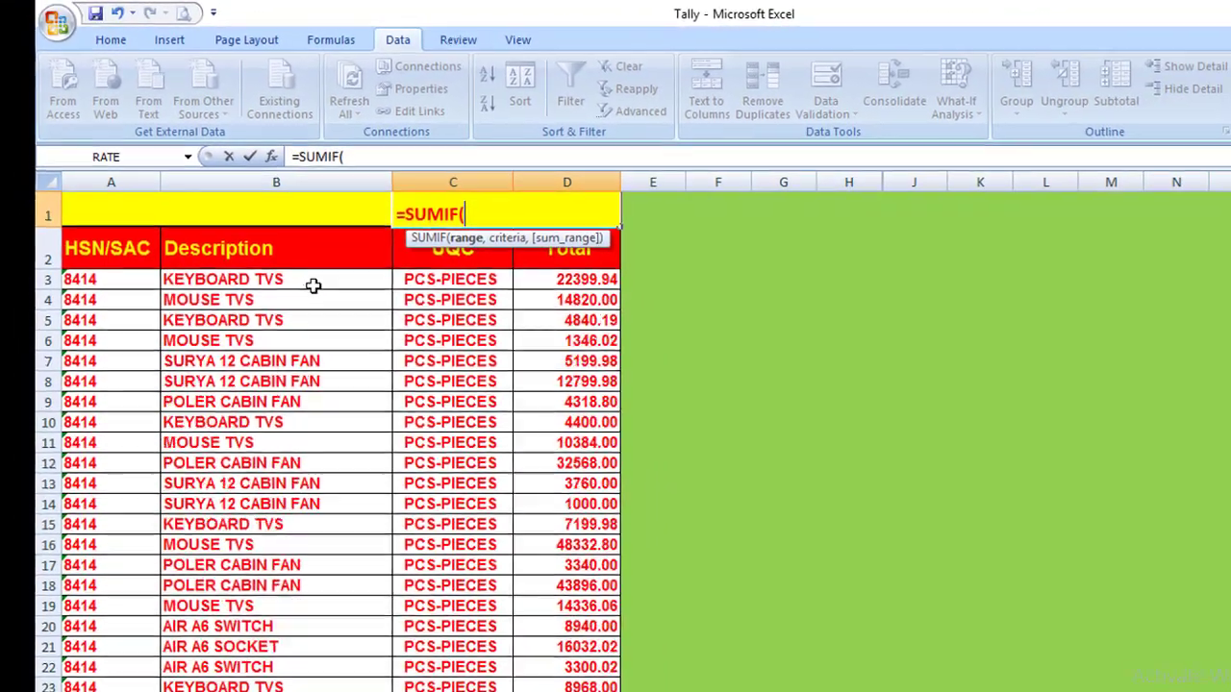
drag(440, 438, 276, 651)
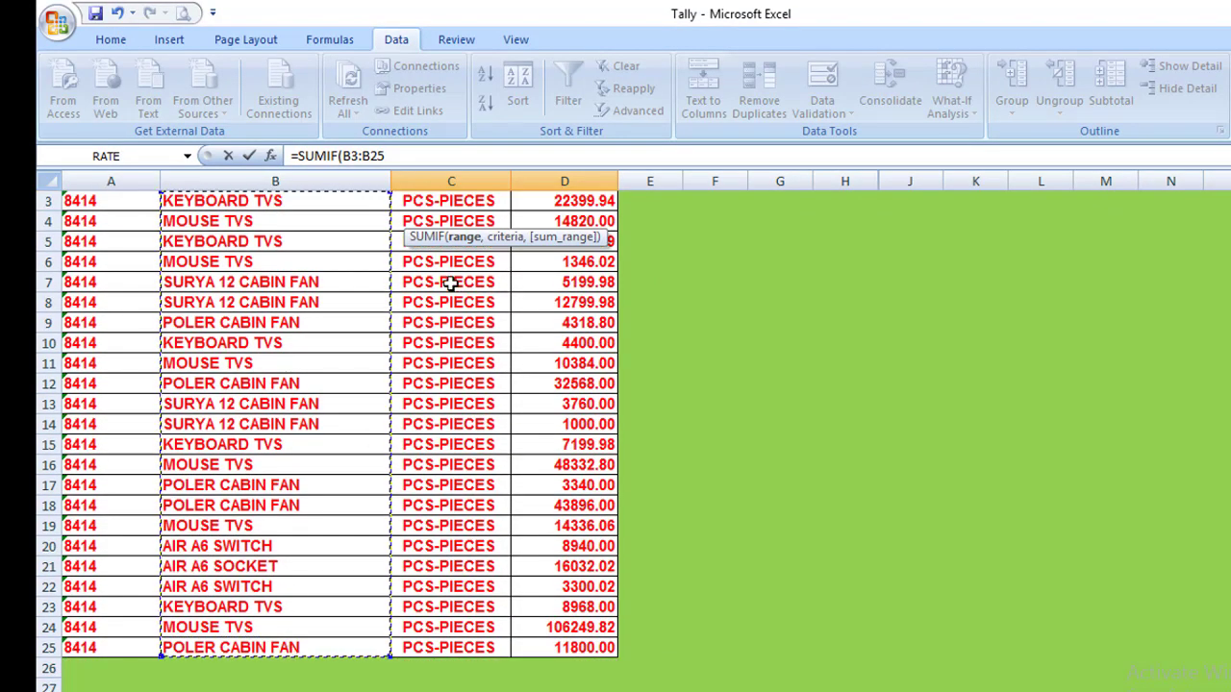
scroll(448, 283, up, 1)
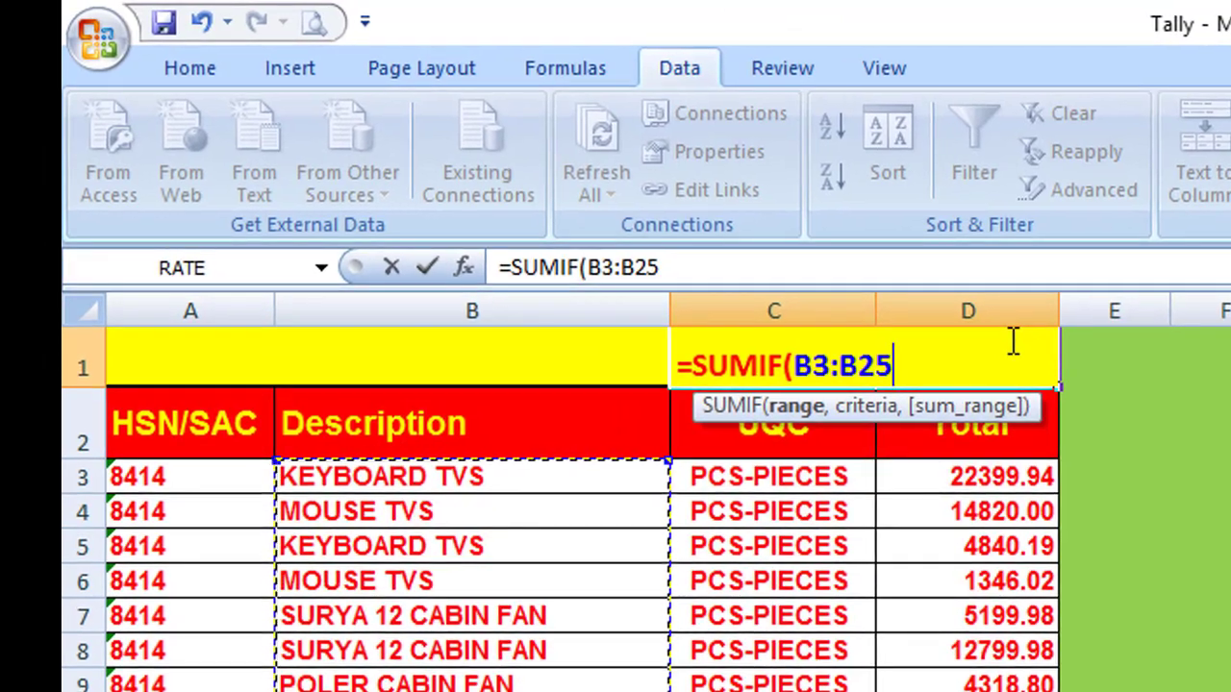
text(,)
click(432, 341)
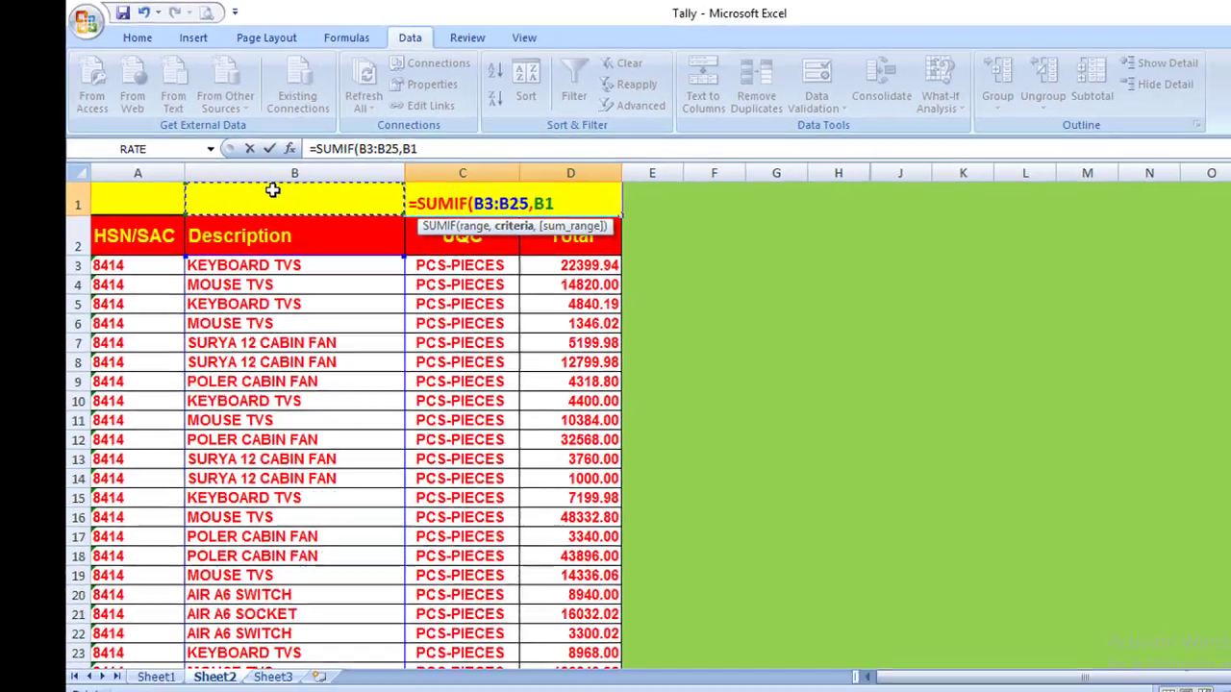
text(,)
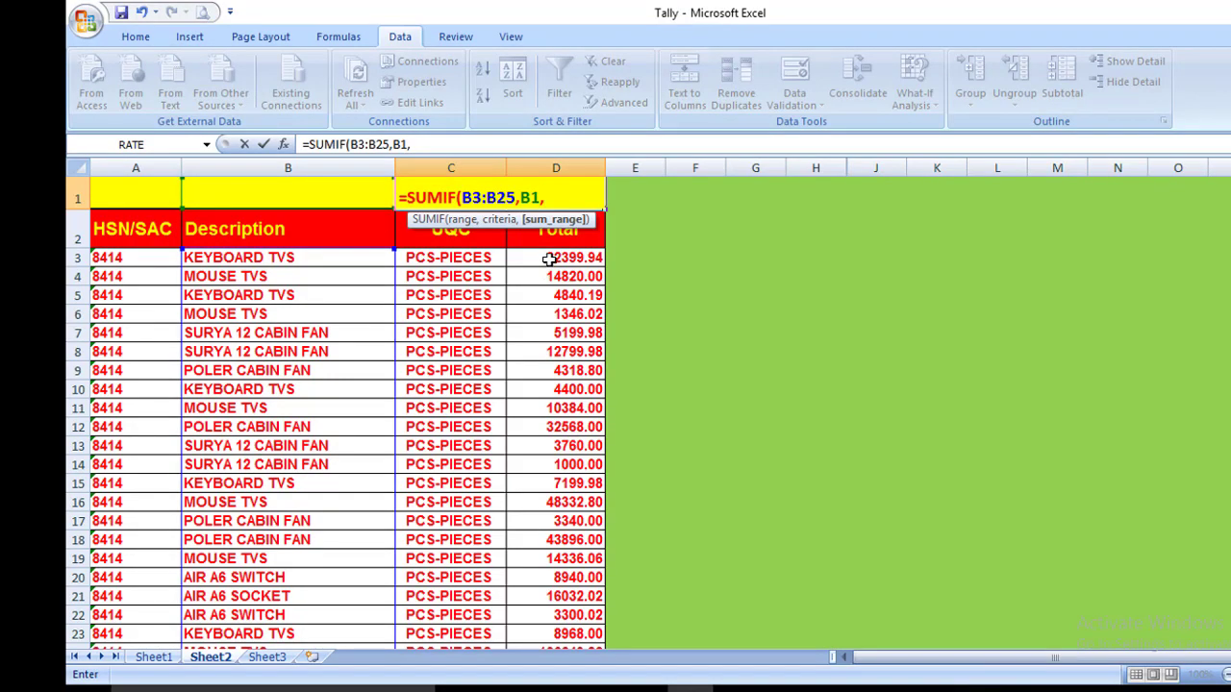
drag(548, 260, 549, 603)
scroll(532, 453, up, 1)
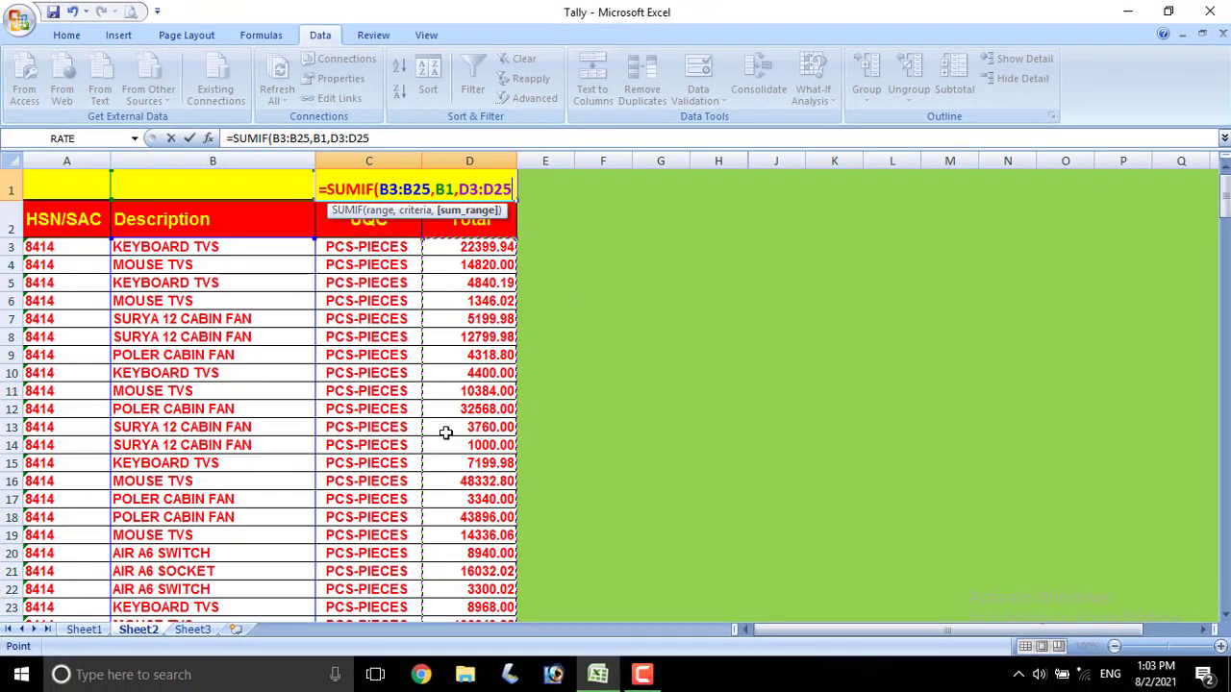
text())
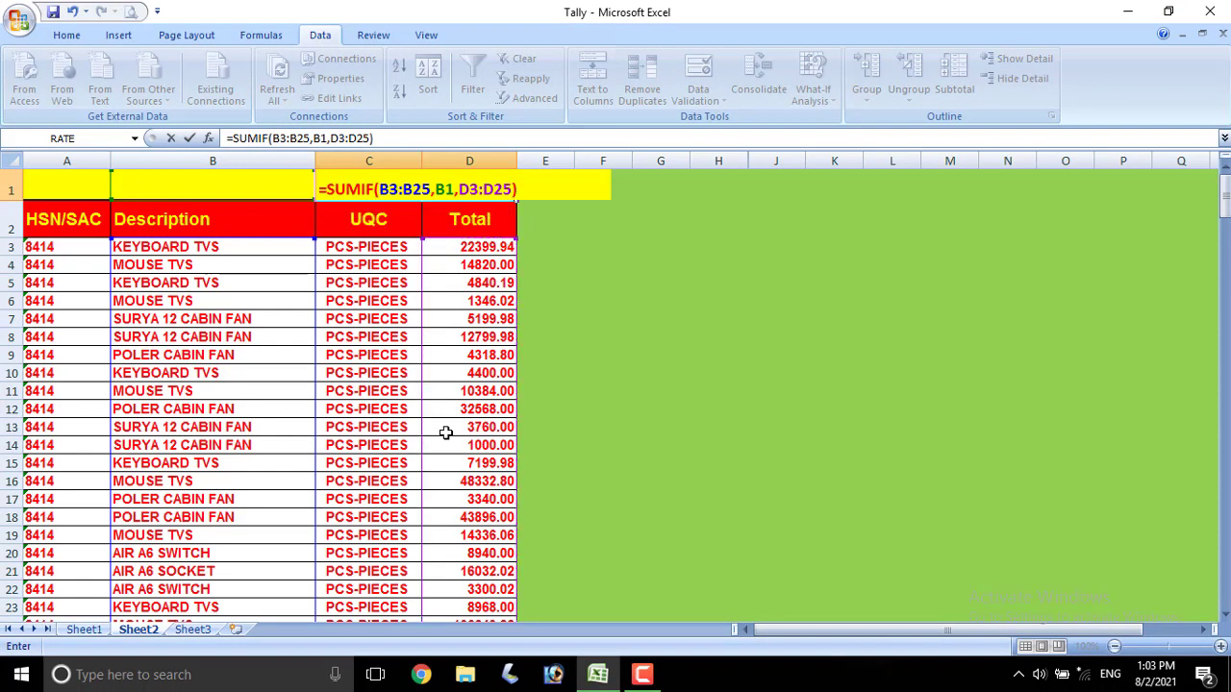
key(Return)
Choose POLER CABIN FAN from the product list in cell B1.
click(200, 182)
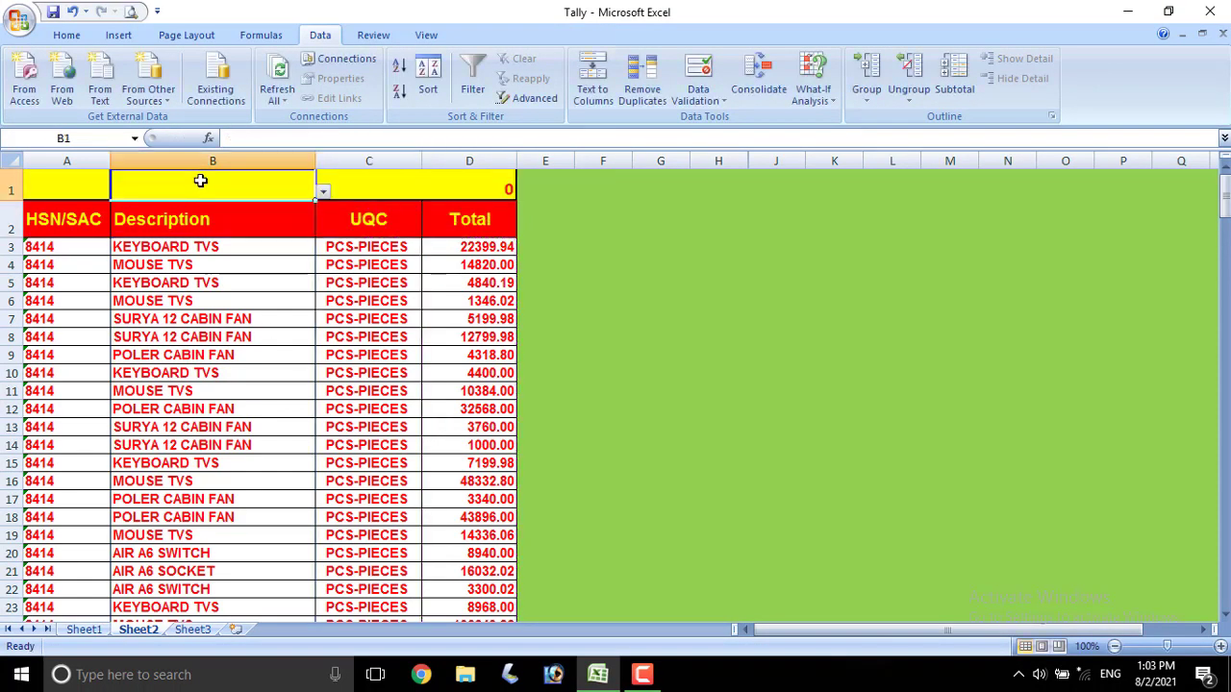
click(325, 192)
click(180, 255)
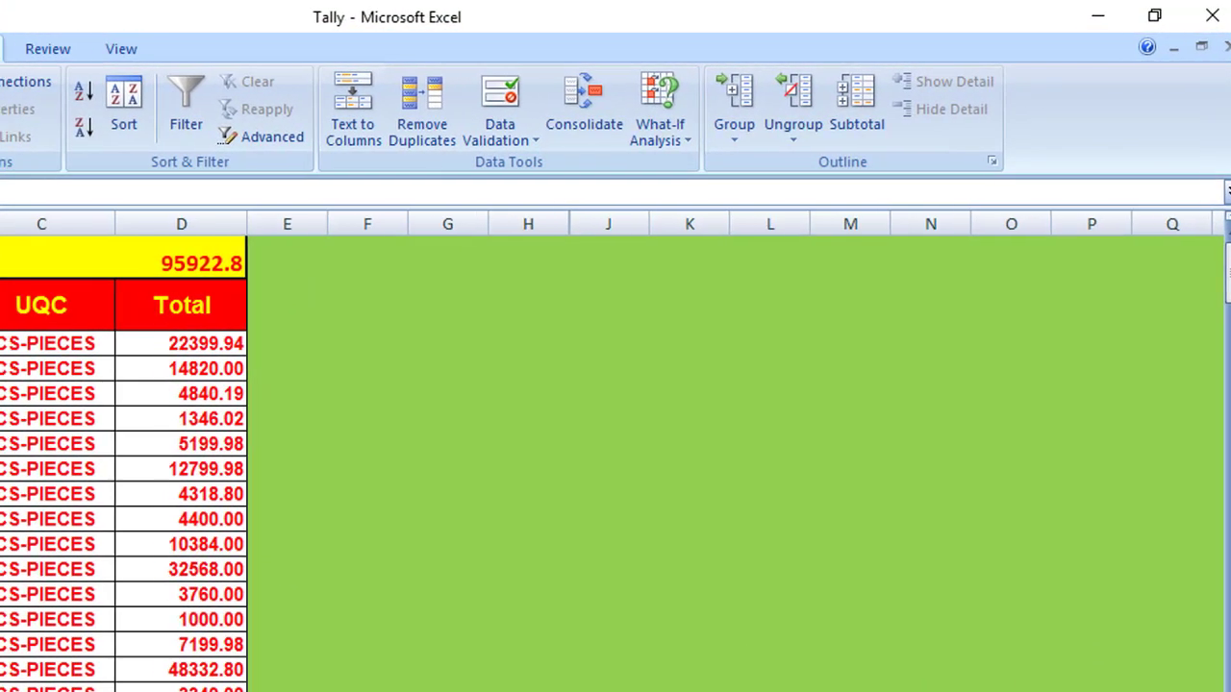
Choose KEYBOARD TVS from the product list in cell B1 and check its matching entries in the Description column.
click(322, 193)
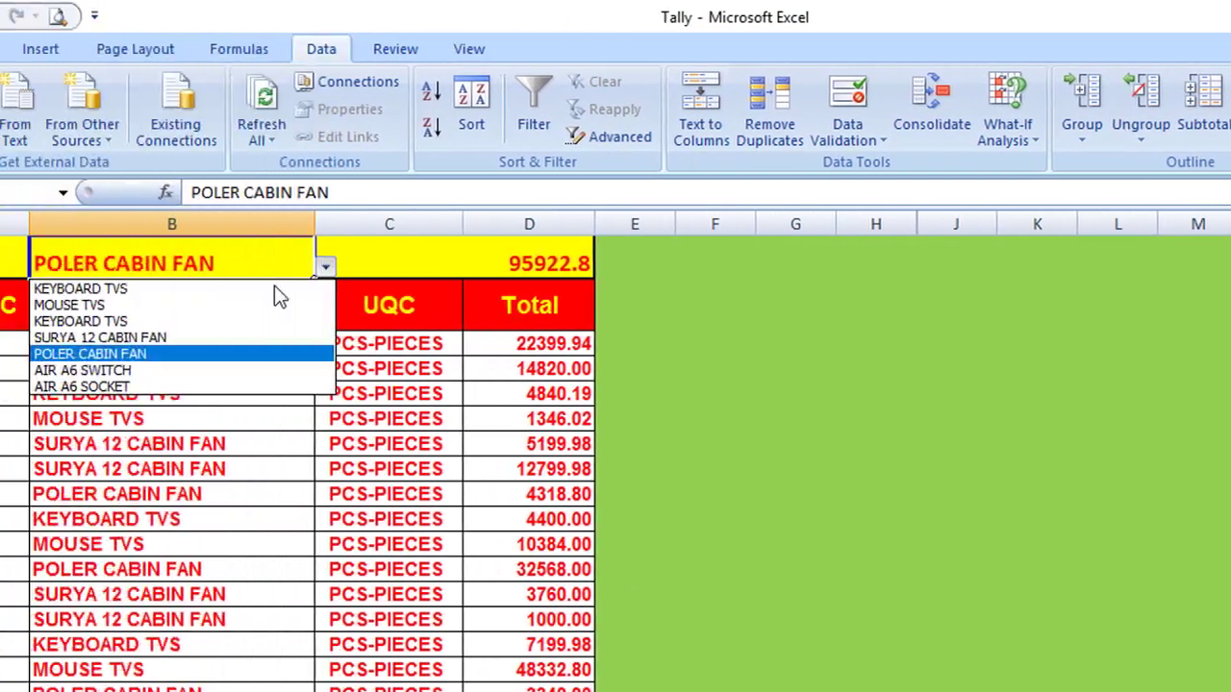
click(274, 289)
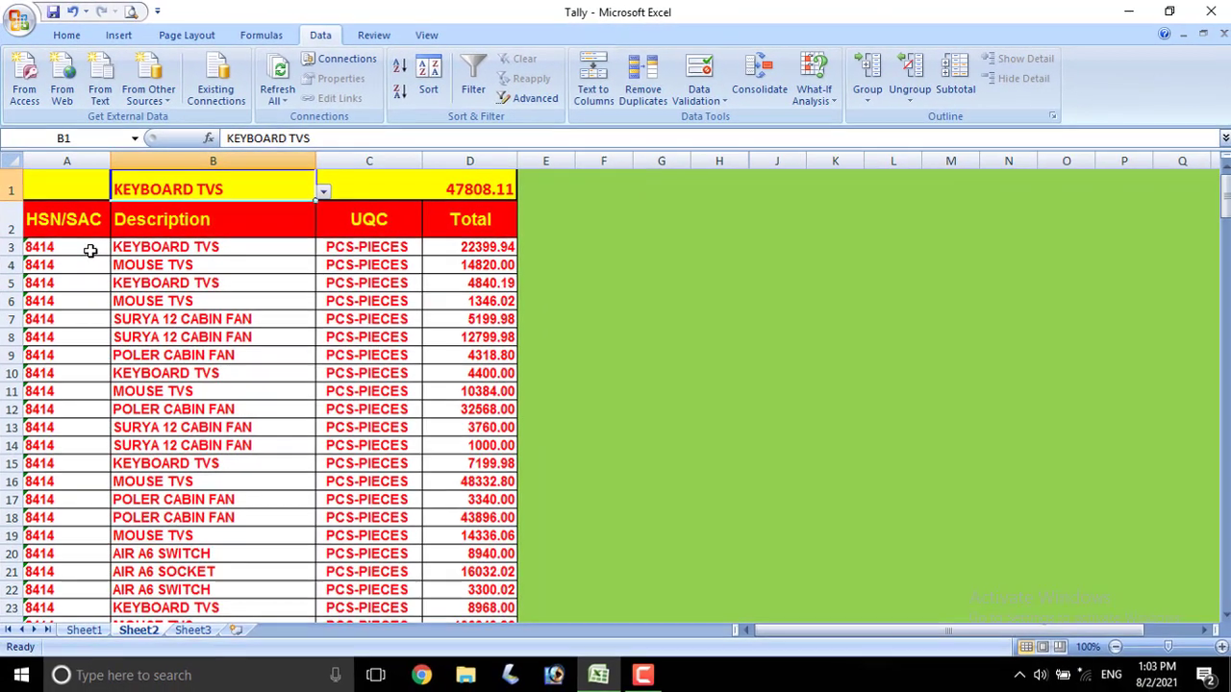
click(173, 343)
click(216, 281)
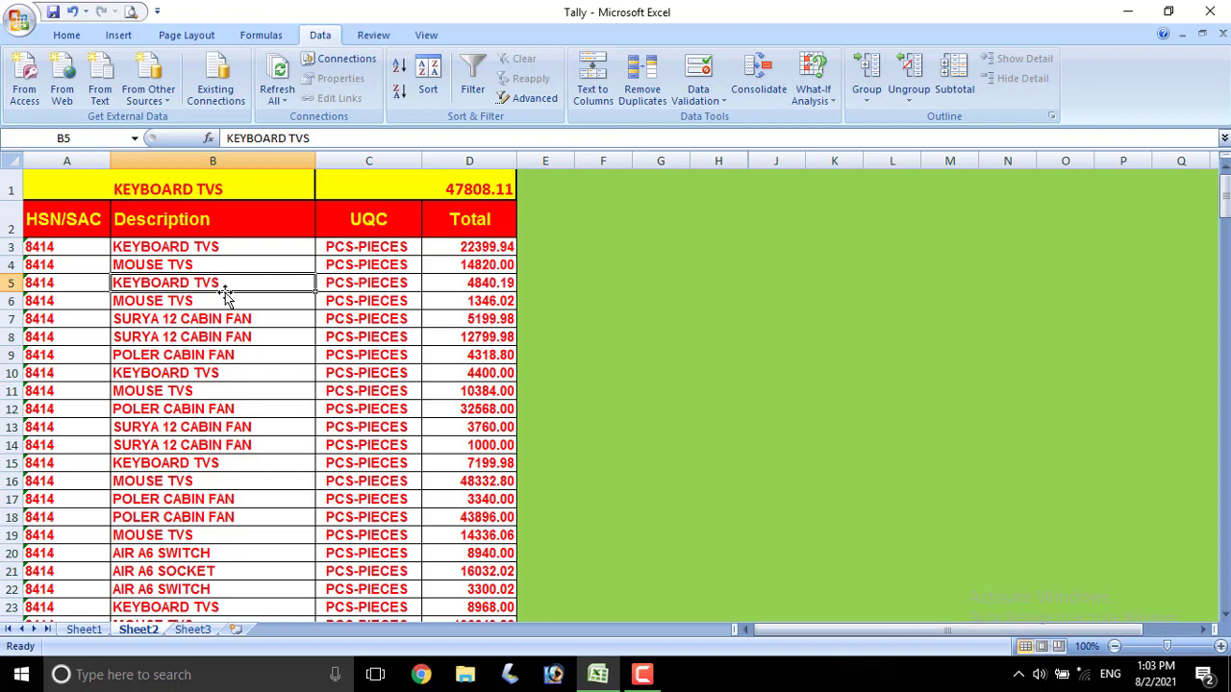
click(231, 301)
Start a new conditional formatting rule for A3:D25 that uses a formula to determine which cells to format.
drag(71, 245, 454, 568)
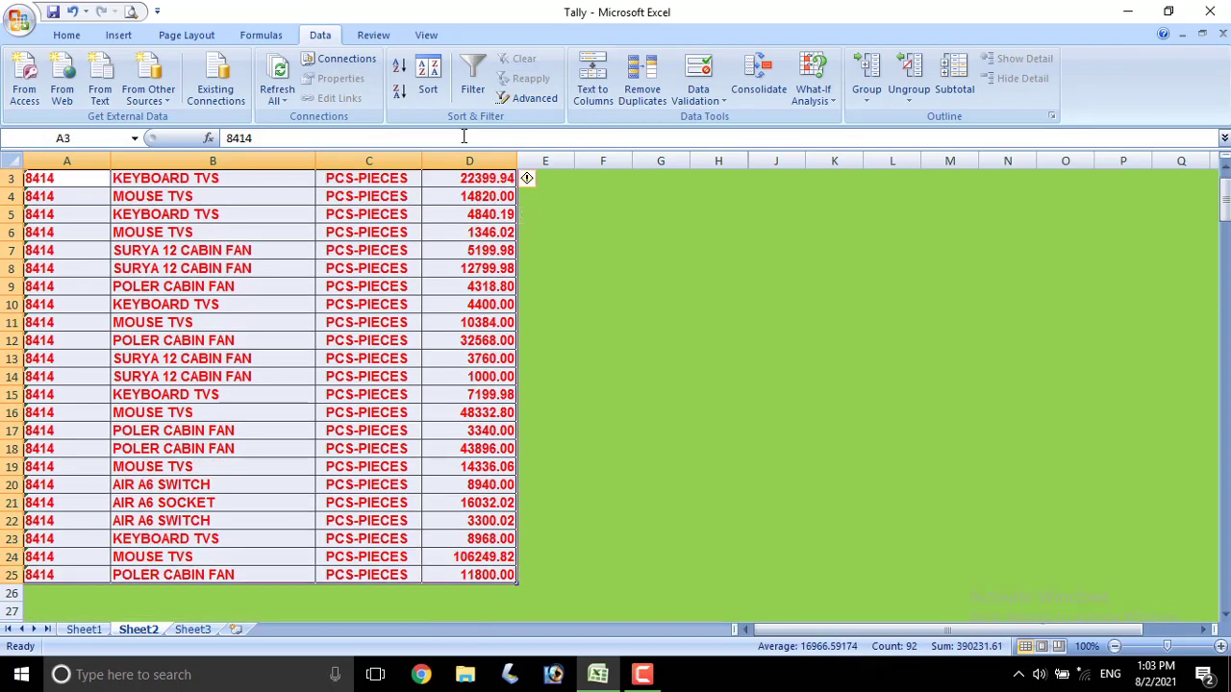
click(67, 34)
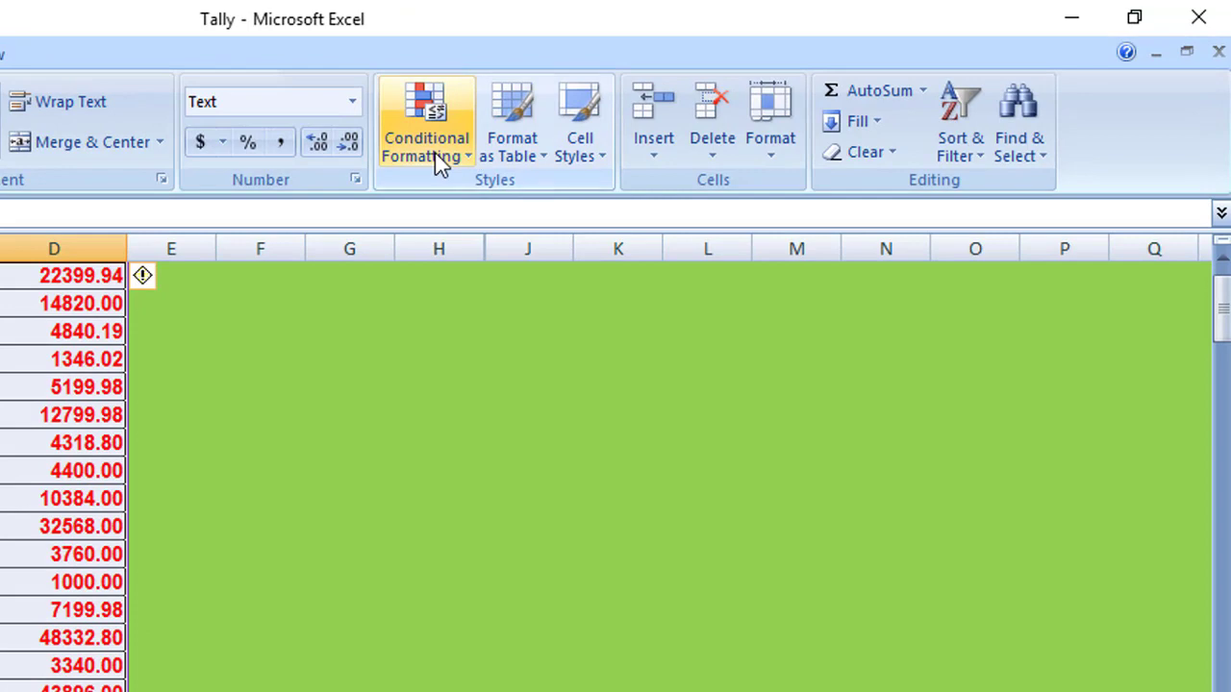
click(667, 106)
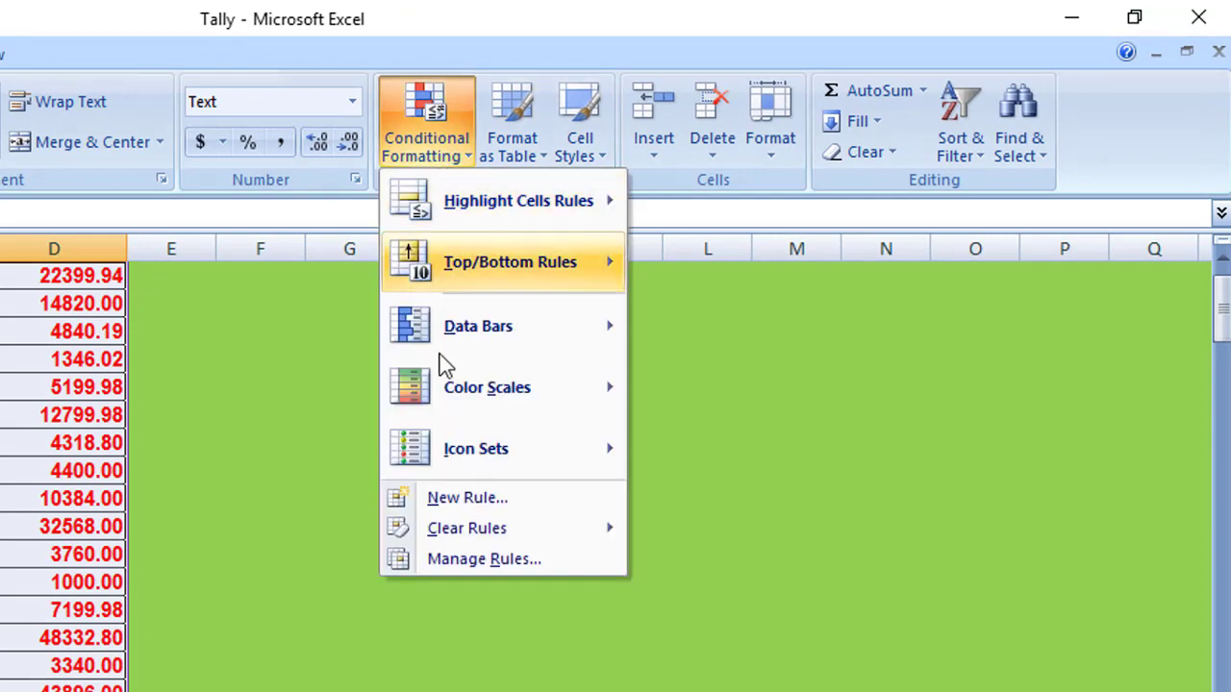
click(455, 502)
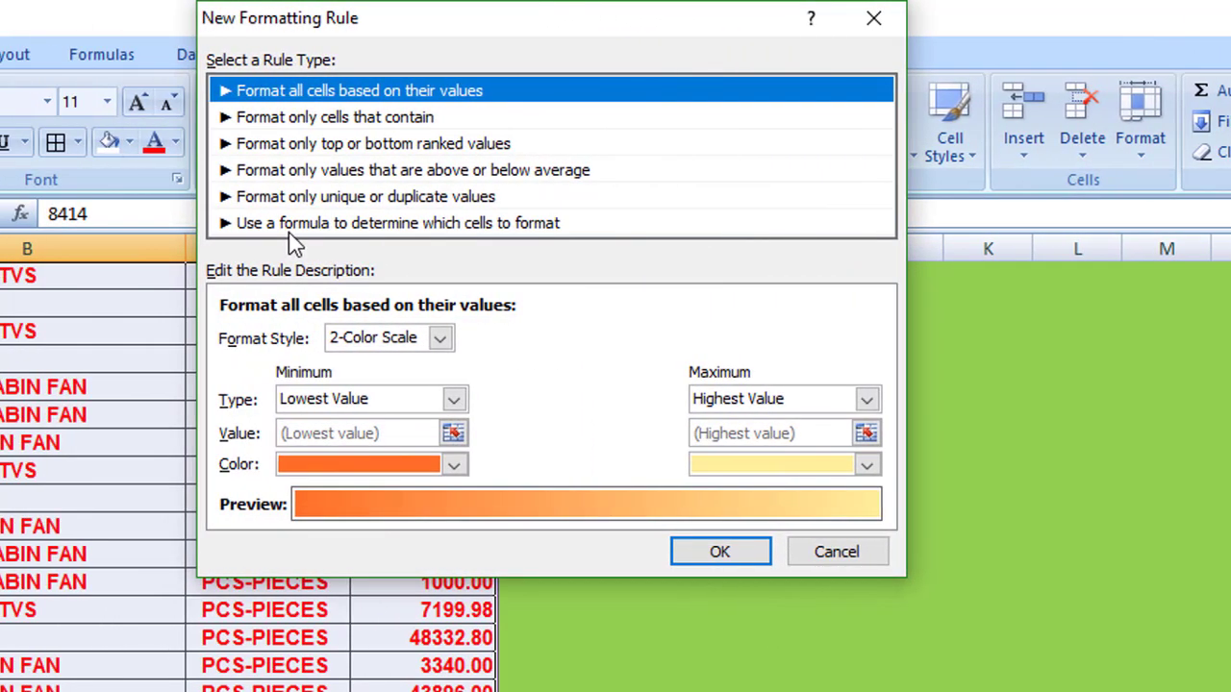
drag(508, 21, 957, 21)
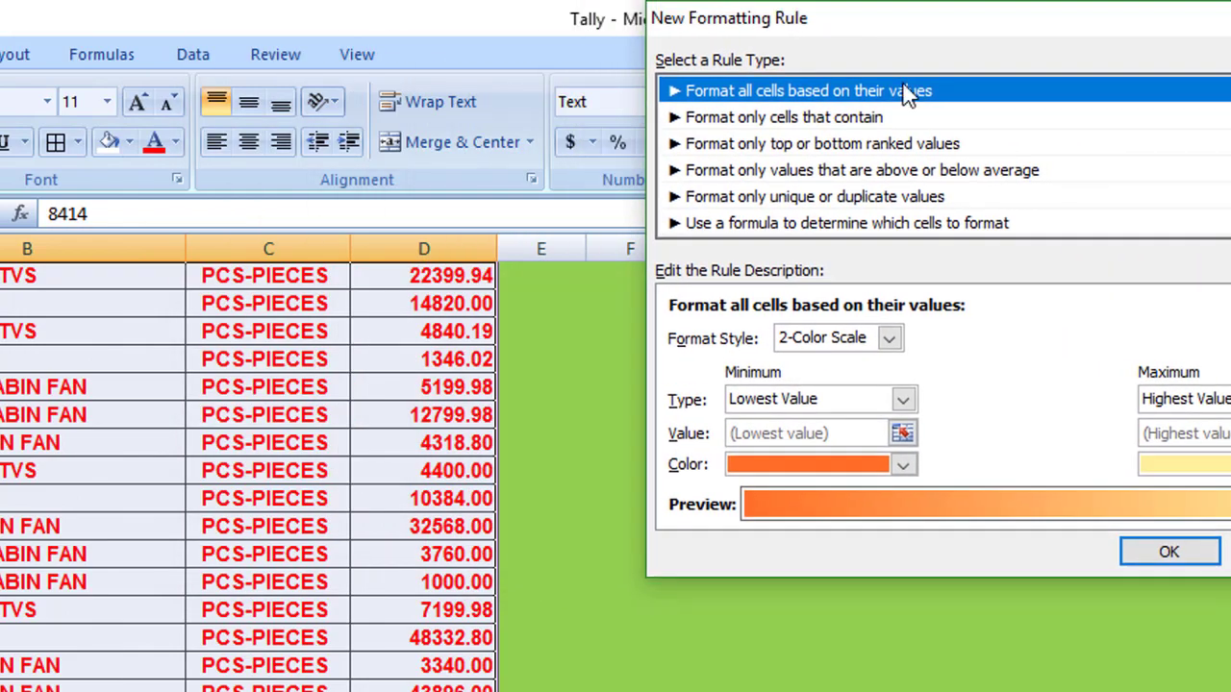
click(775, 229)
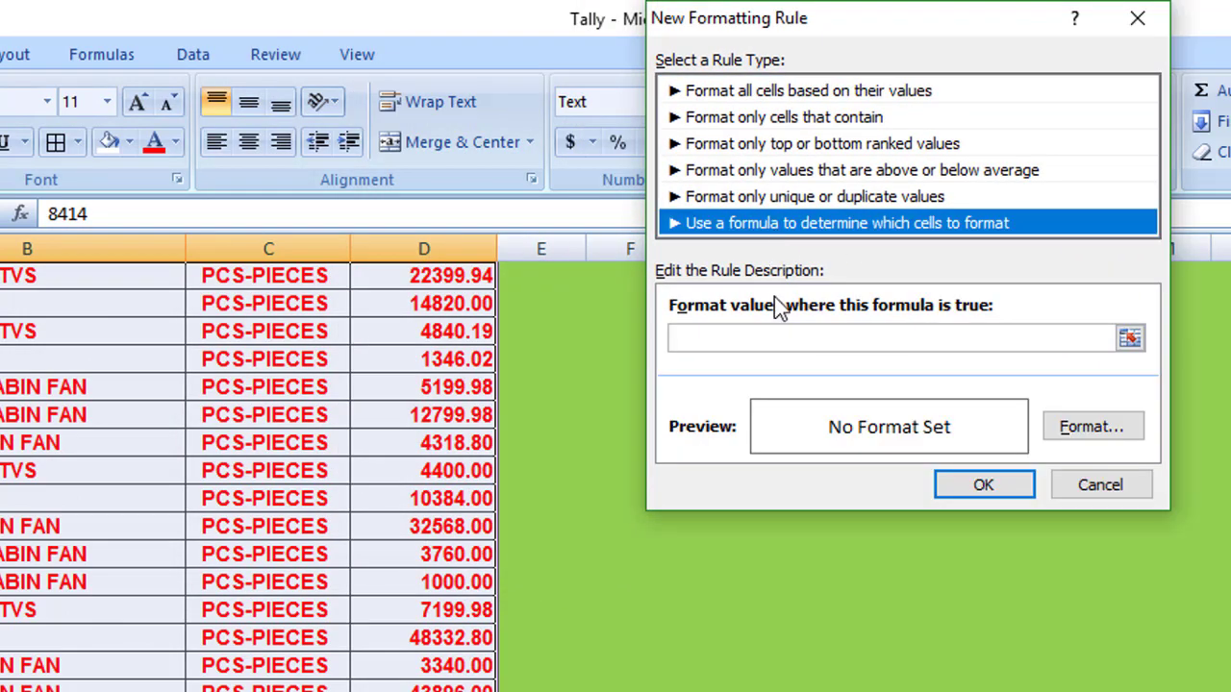
Enter =$B$1=$B3 as the formula of the new formatting rule.
click(709, 335)
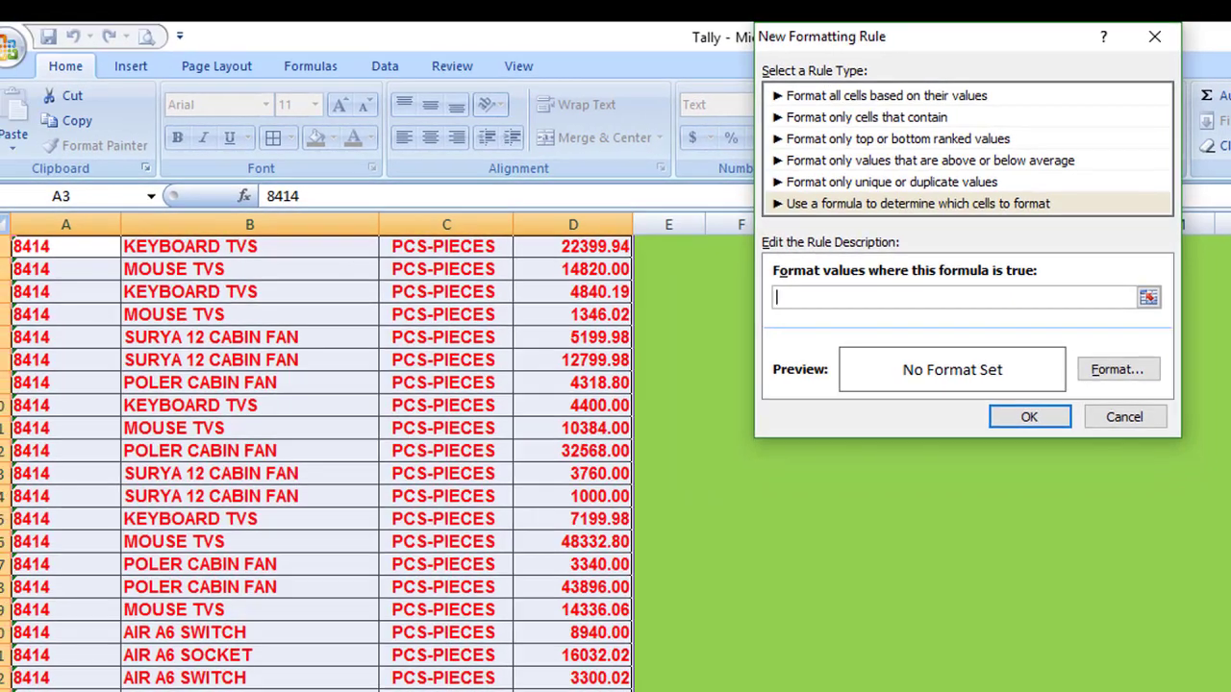
scroll(318, 462, up, 1)
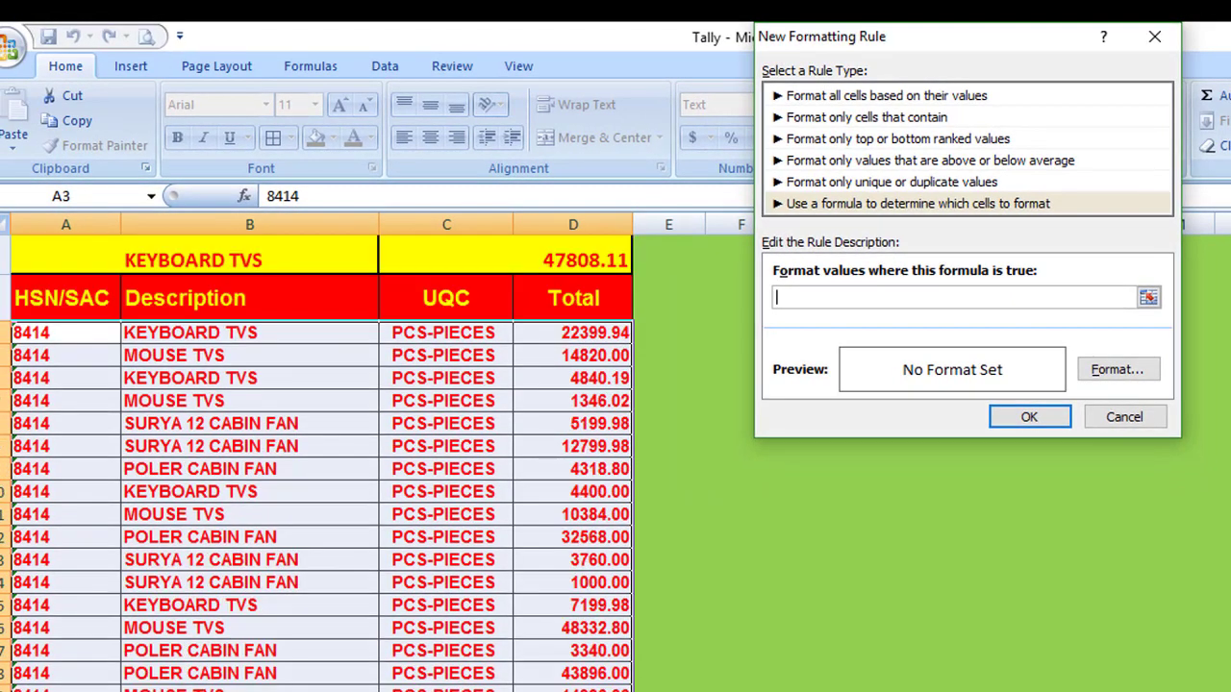
click(250, 252)
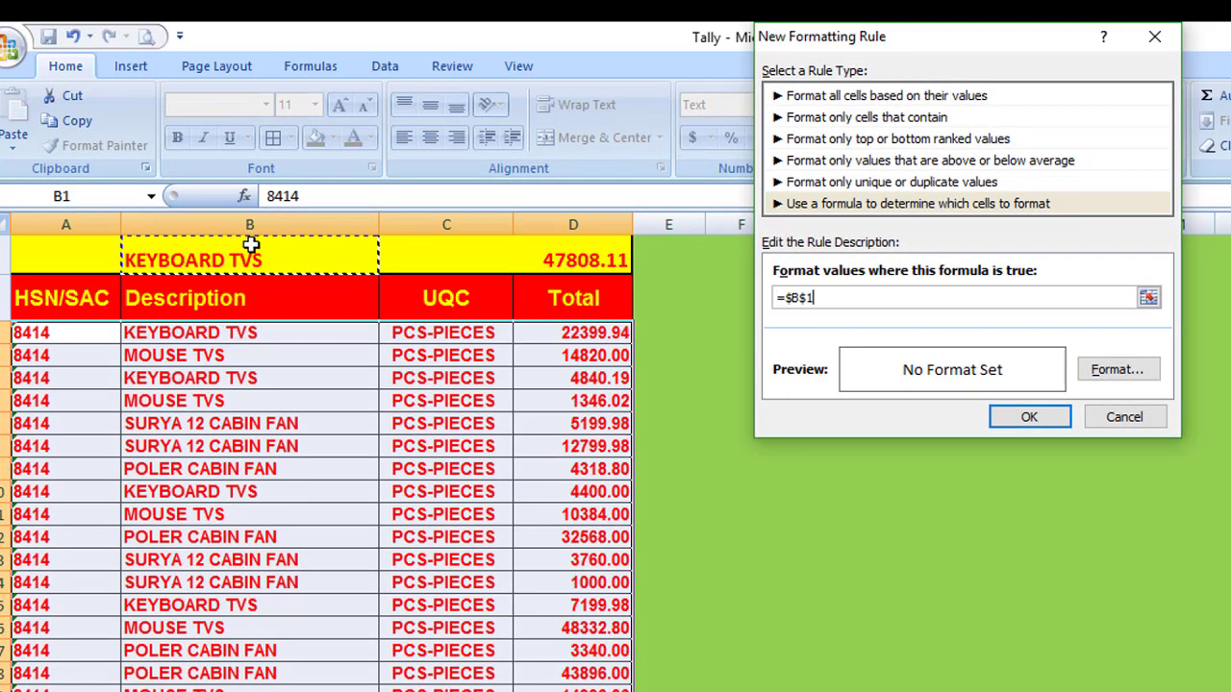
text(=)
click(221, 335)
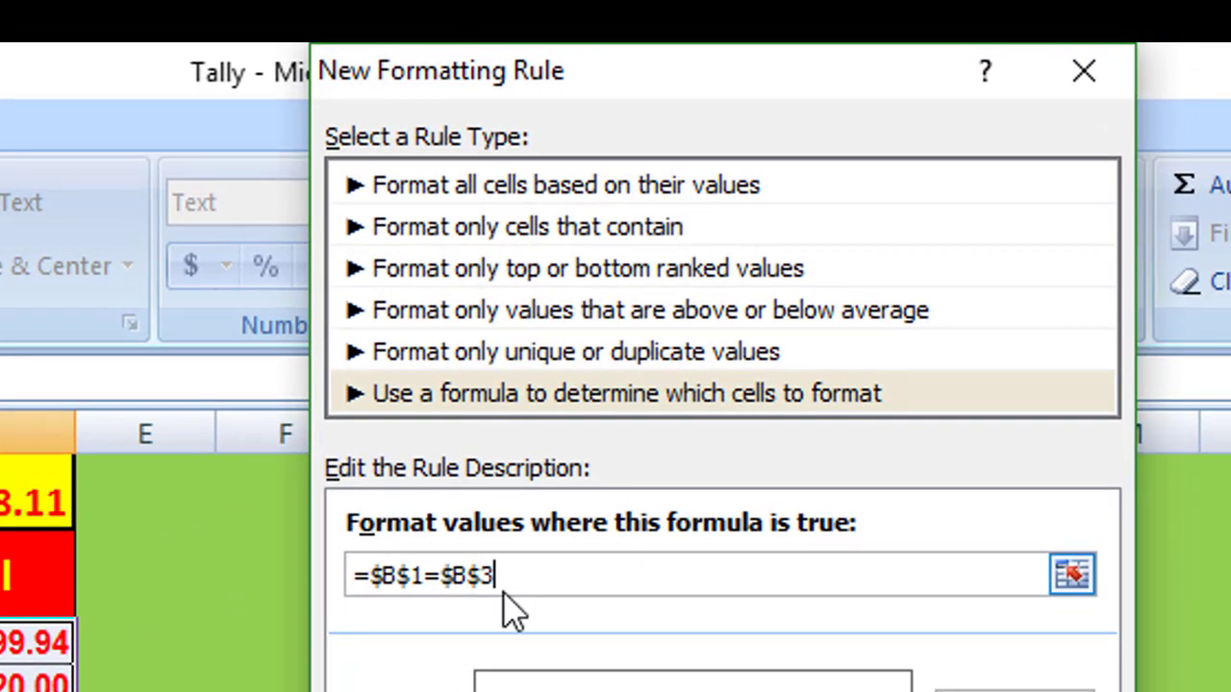
click(483, 577)
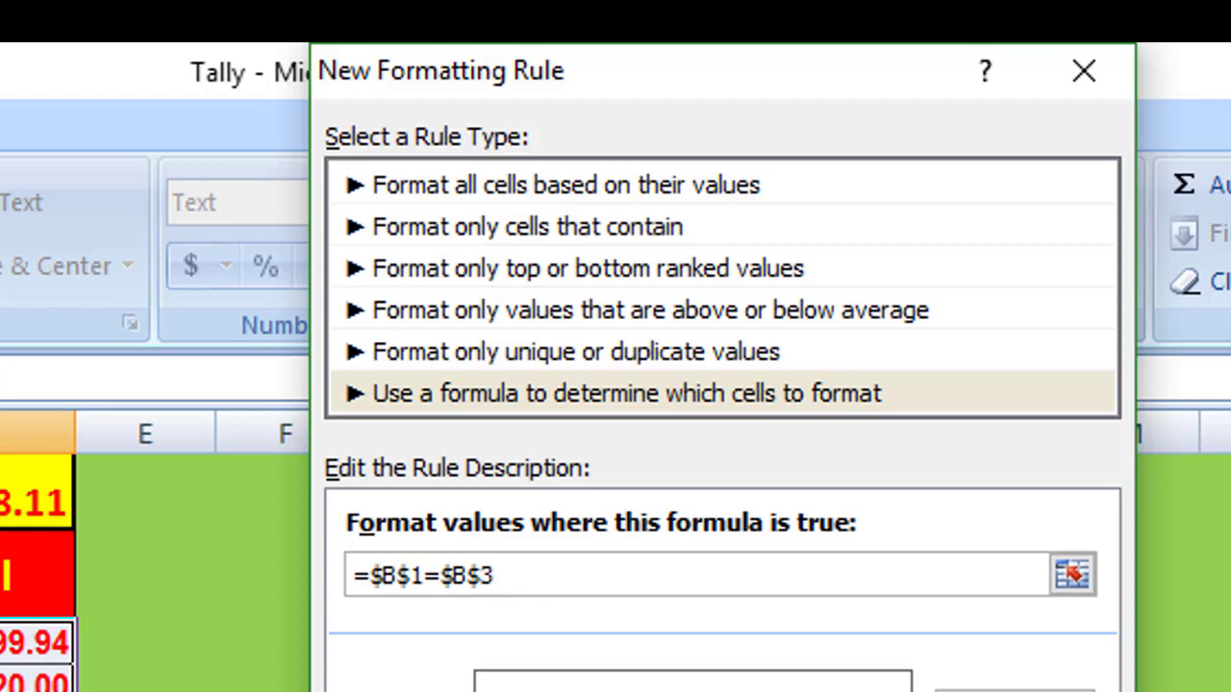
key(BackSpace)
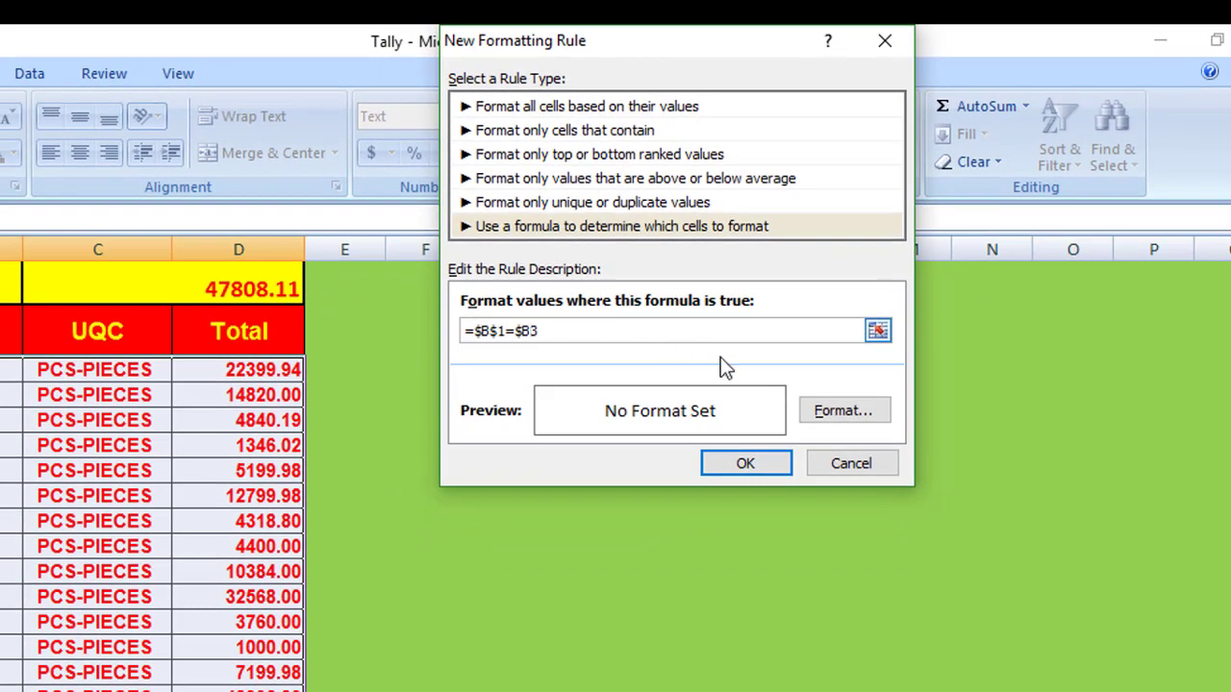
Set the rule's font format to Bold with the standard orange colour.
click(844, 411)
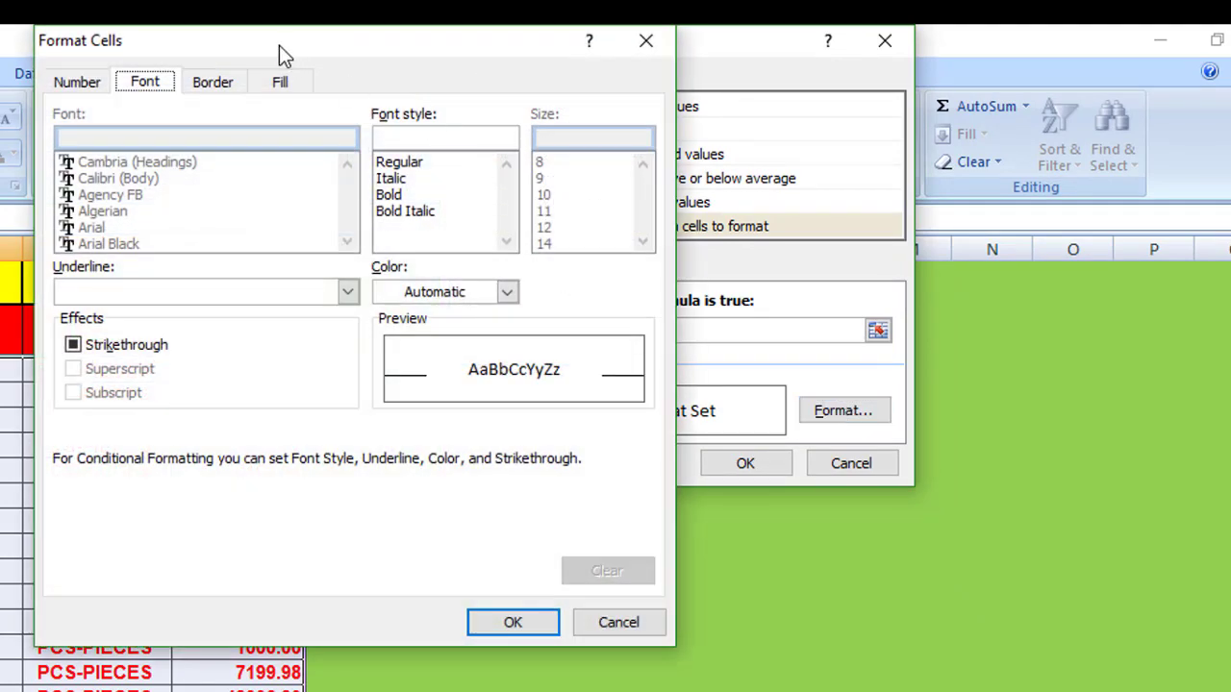
drag(279, 45, 486, 75)
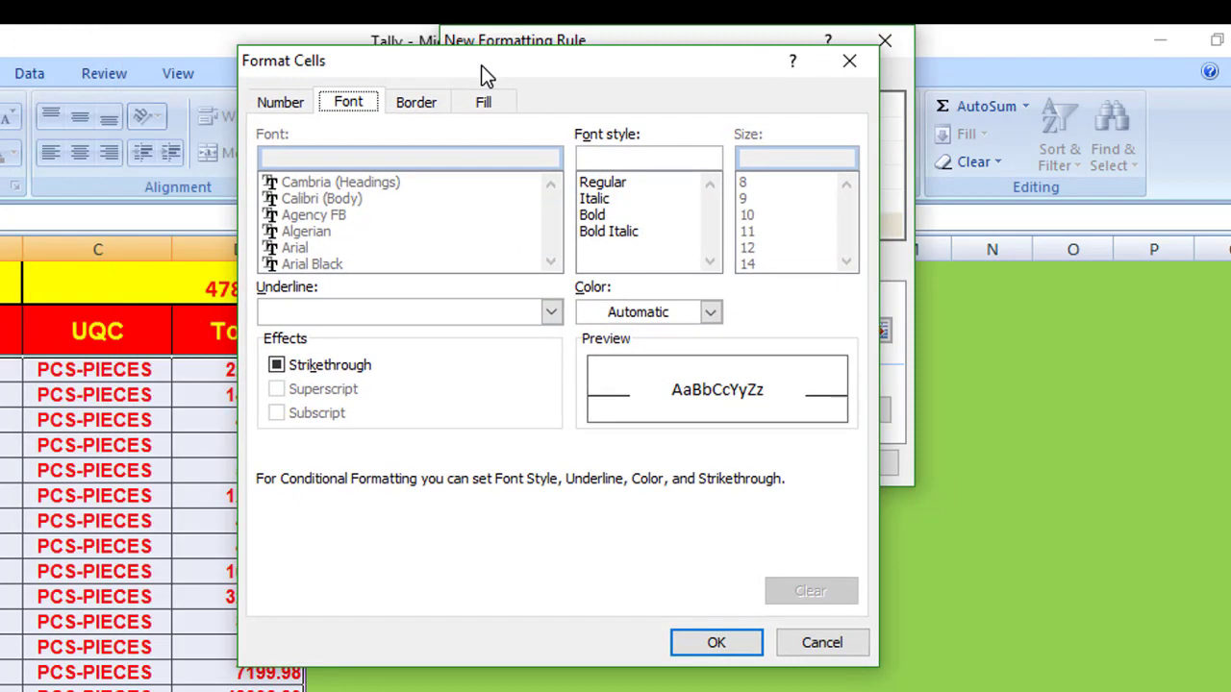
click(596, 216)
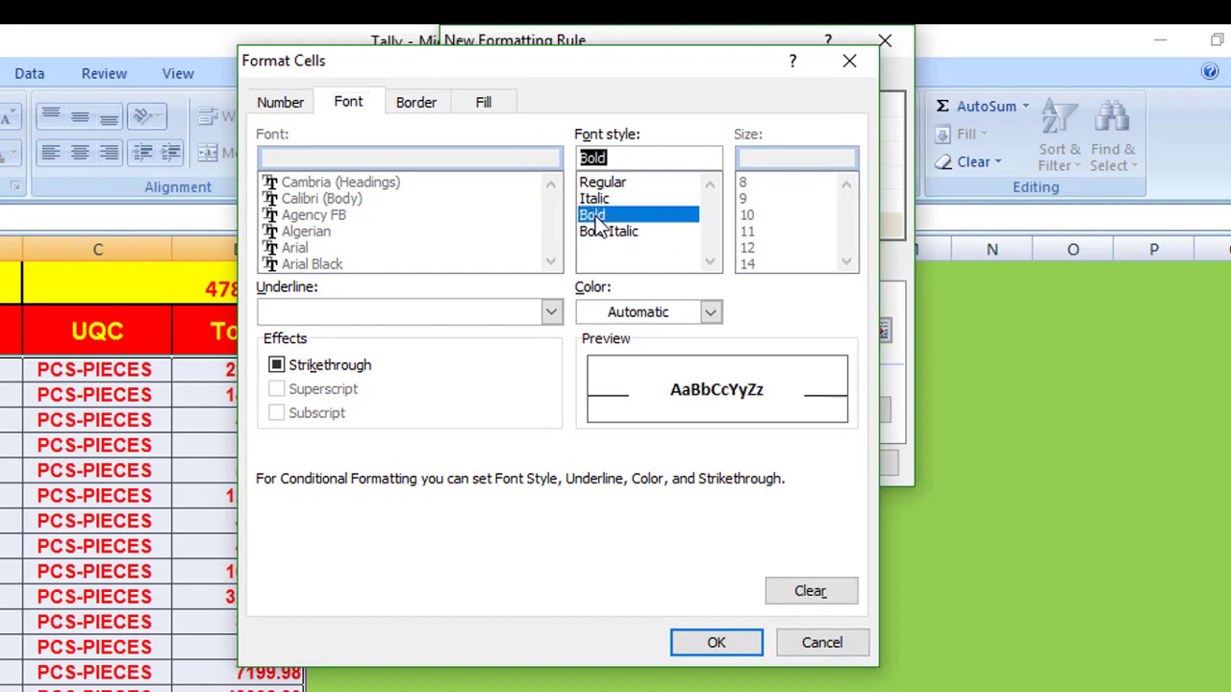
click(673, 315)
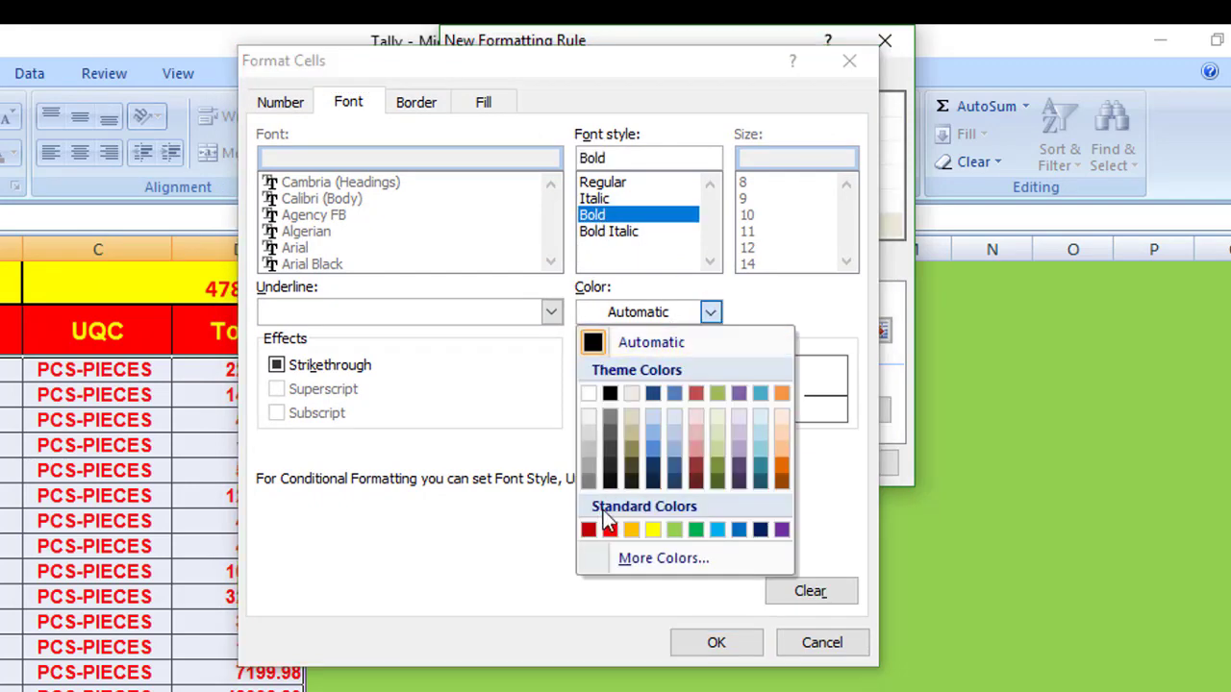
click(633, 529)
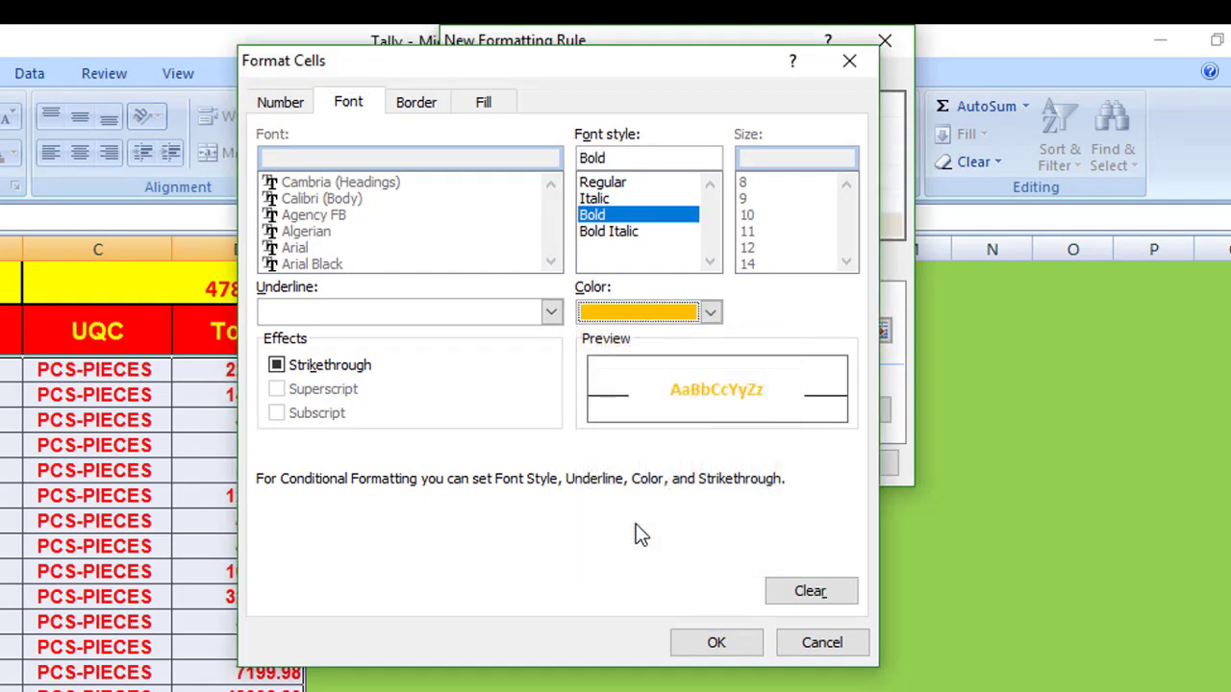
Give the rule's format a light blue fill and an outline border, and apply the rule to the data rows.
click(482, 102)
click(416, 351)
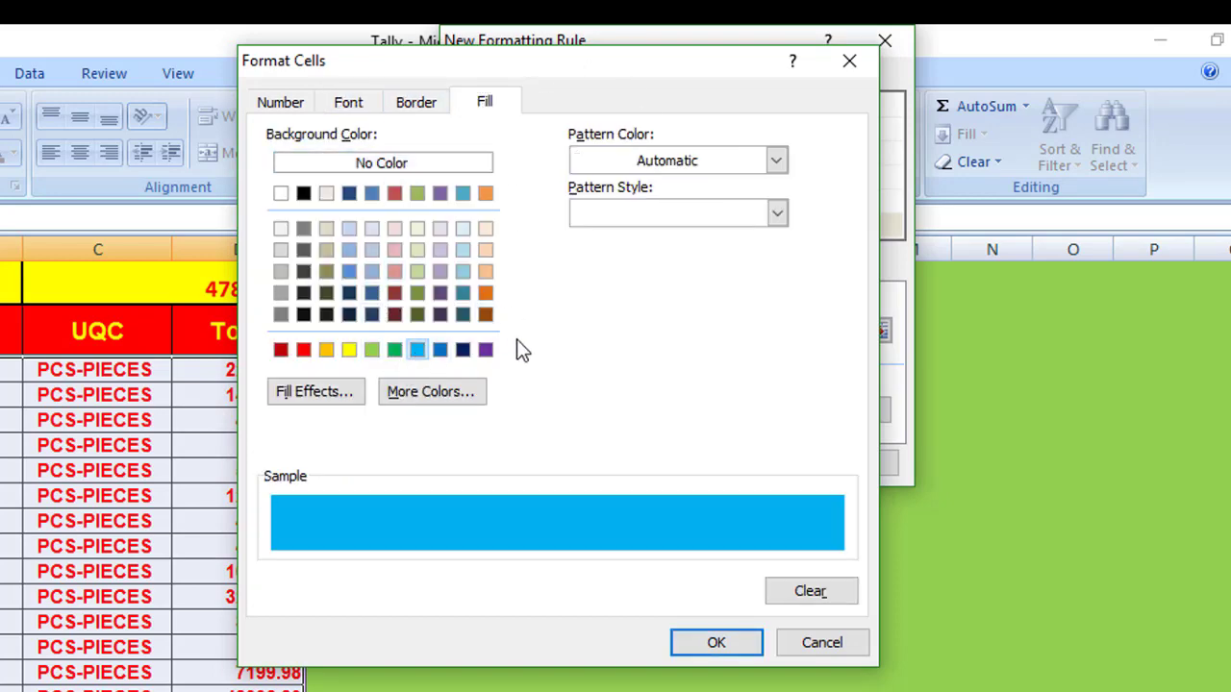
click(415, 102)
click(585, 176)
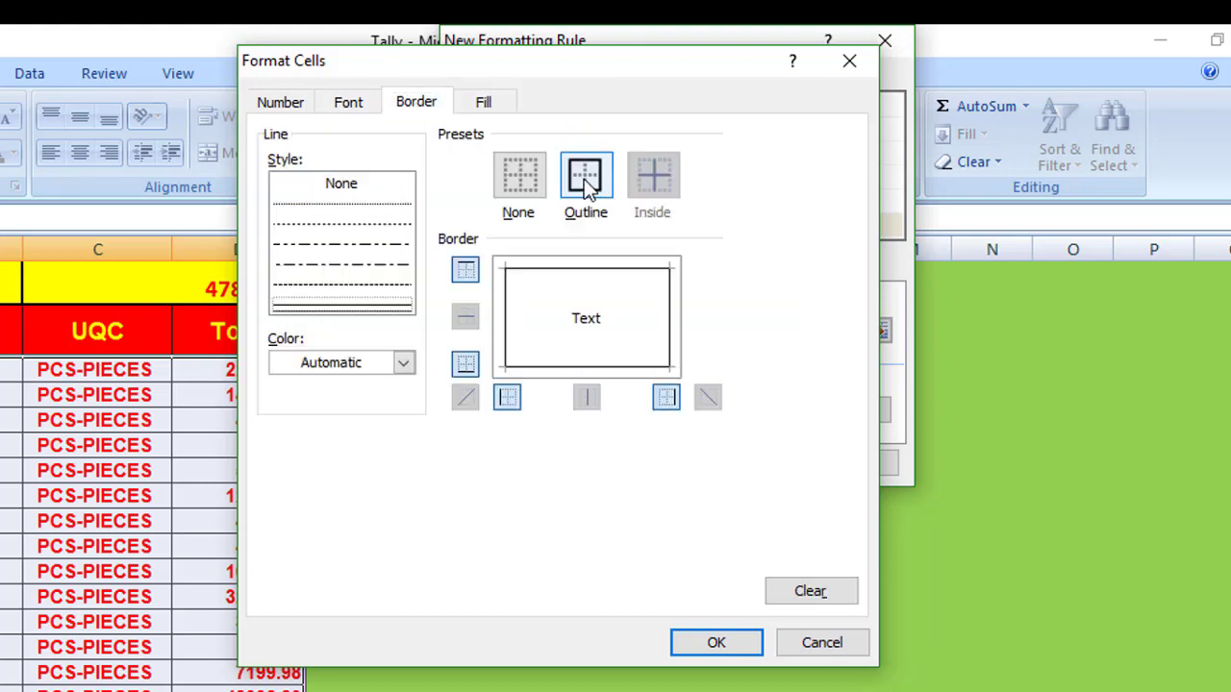
click(719, 644)
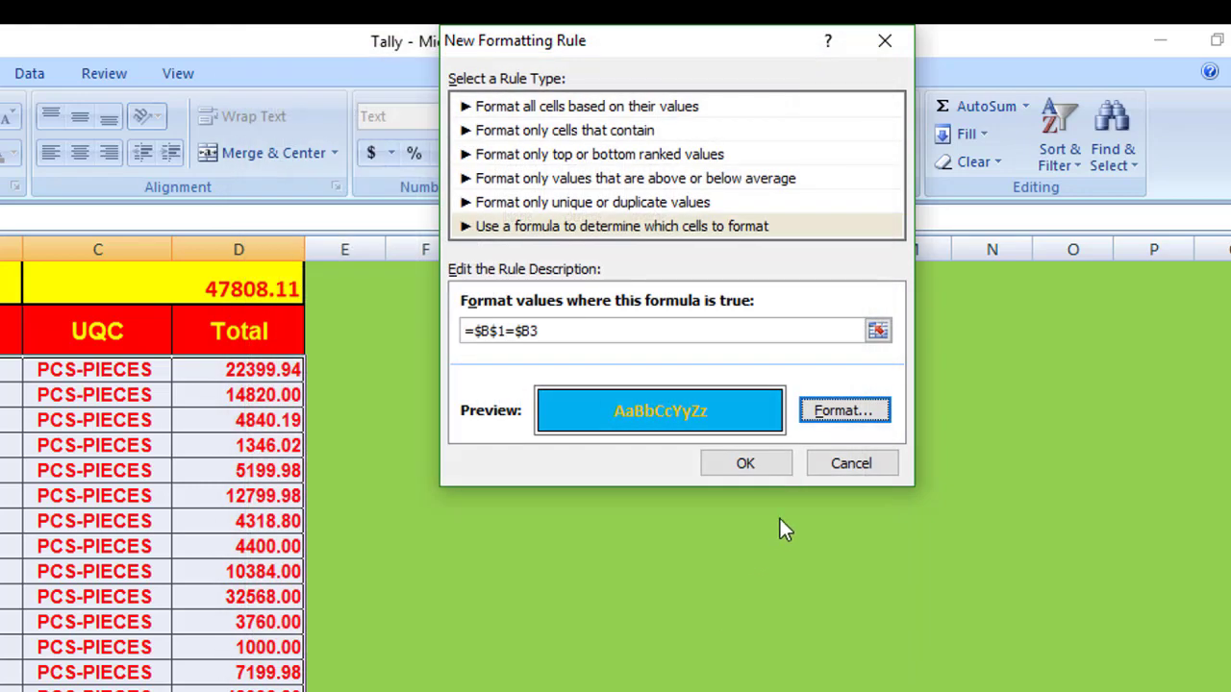
click(746, 466)
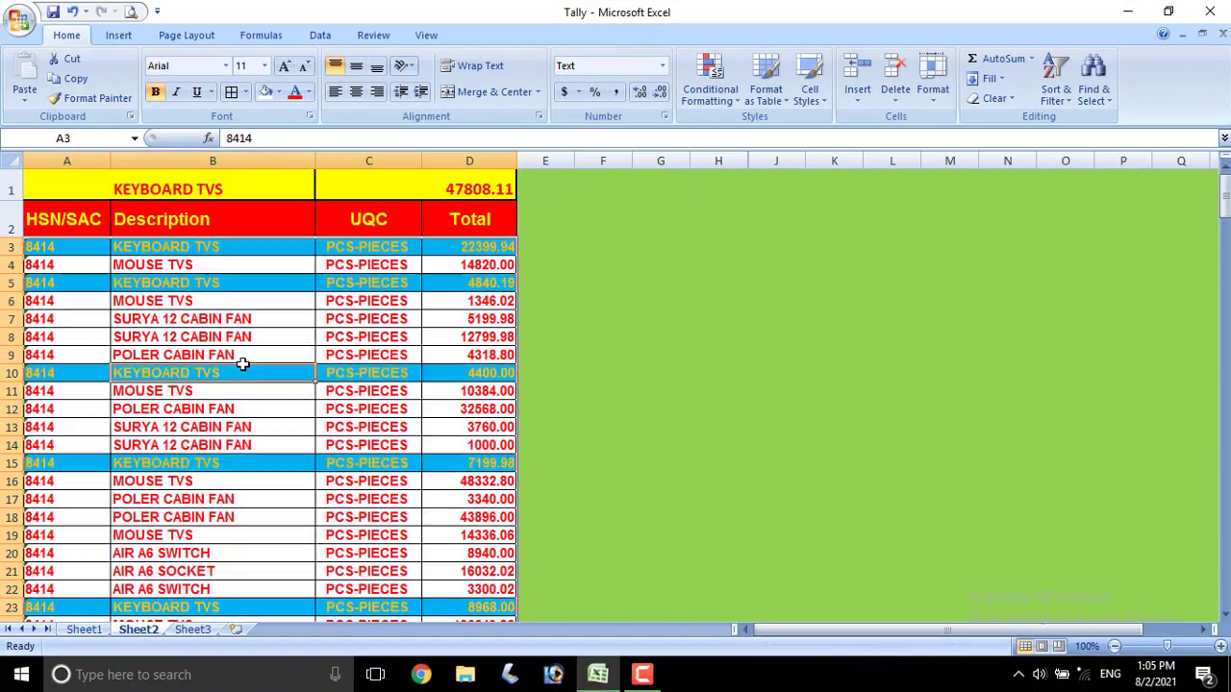
Test the row highlighting by choosing SURYA 12 CABIN FAN and then AIR A6 SOCKET in cell B1.
click(199, 189)
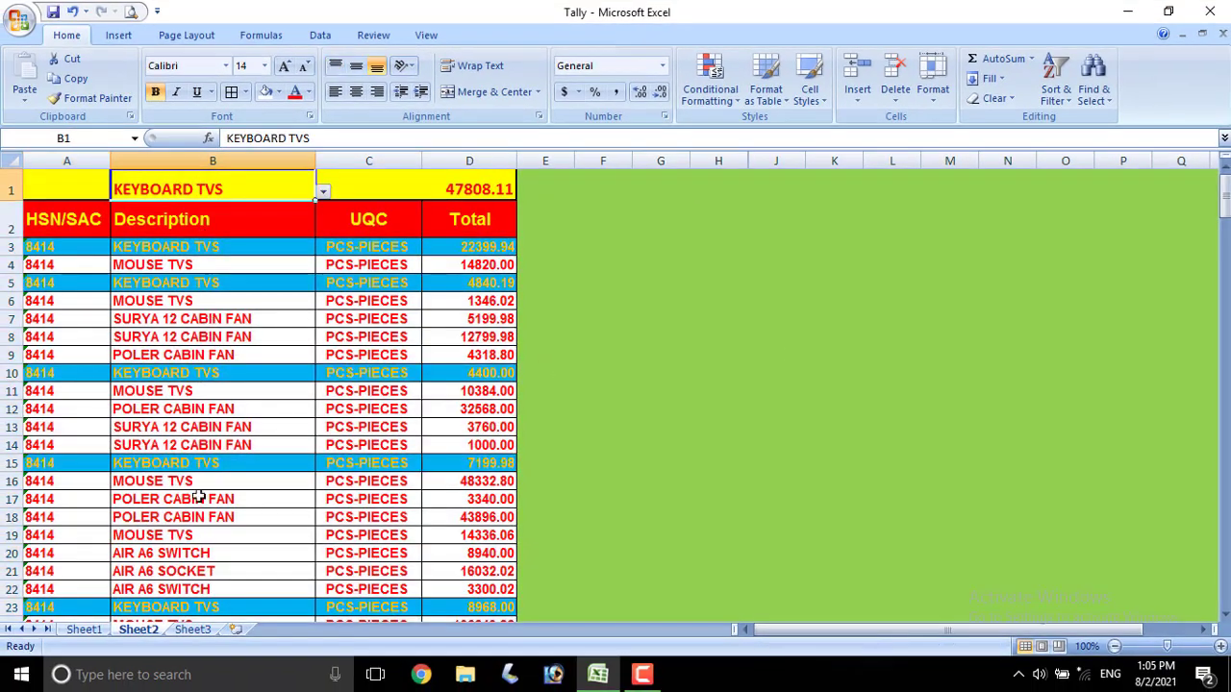
click(325, 196)
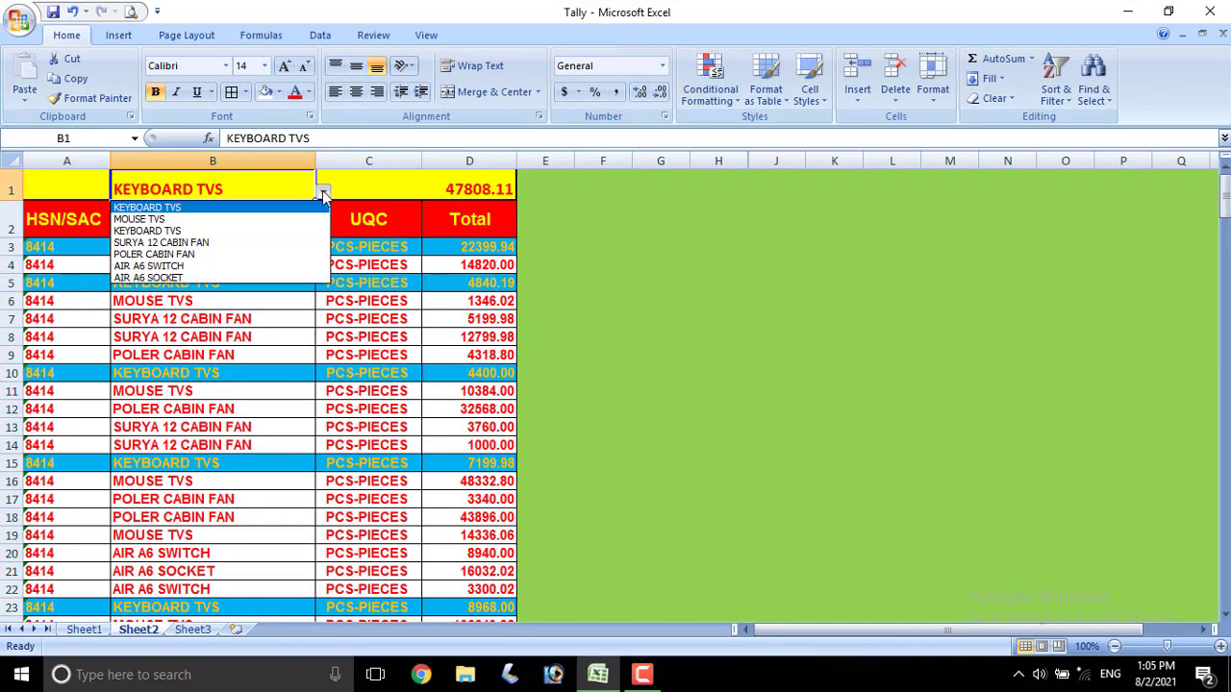
click(231, 239)
click(303, 190)
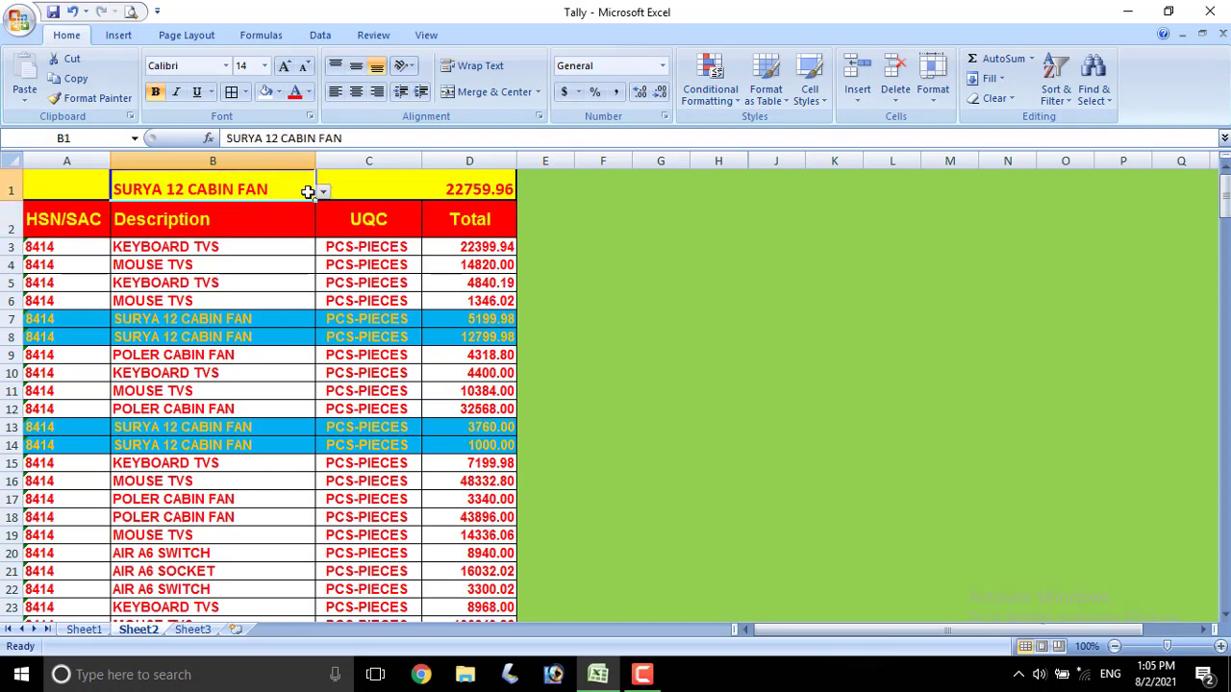
click(322, 195)
click(231, 274)
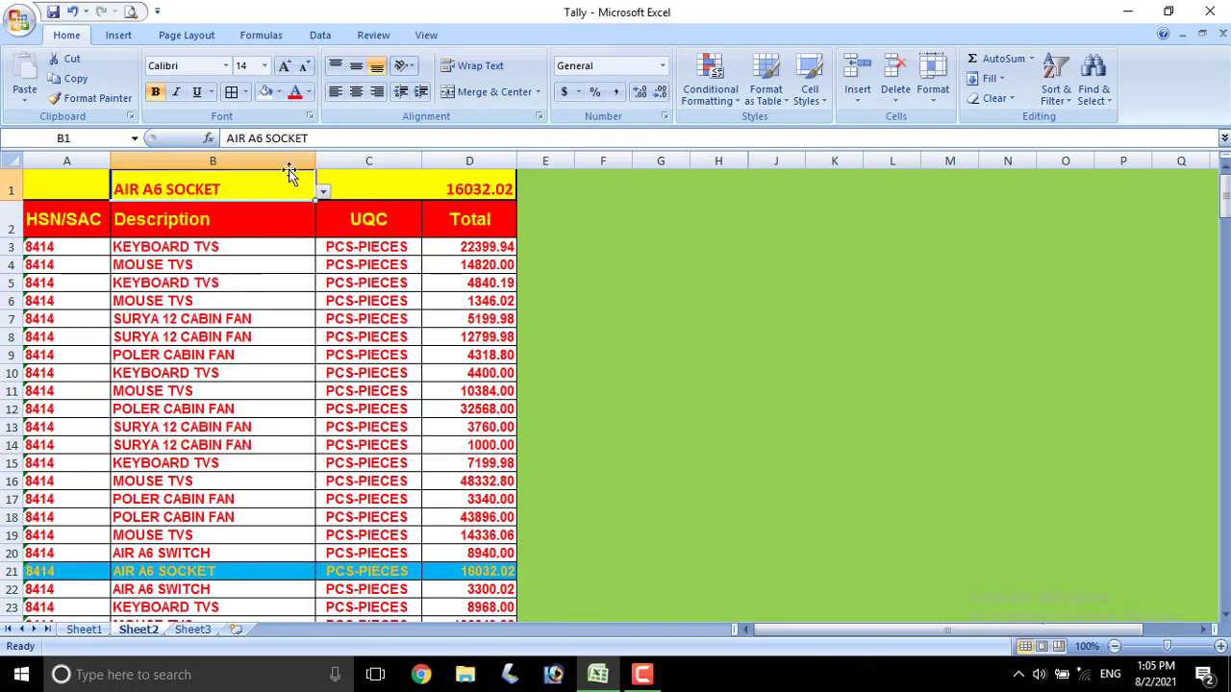
Test cell B1's product list with MOUSE TVS, followed by SURYA 12 CABIN FAN.
click(322, 195)
click(232, 214)
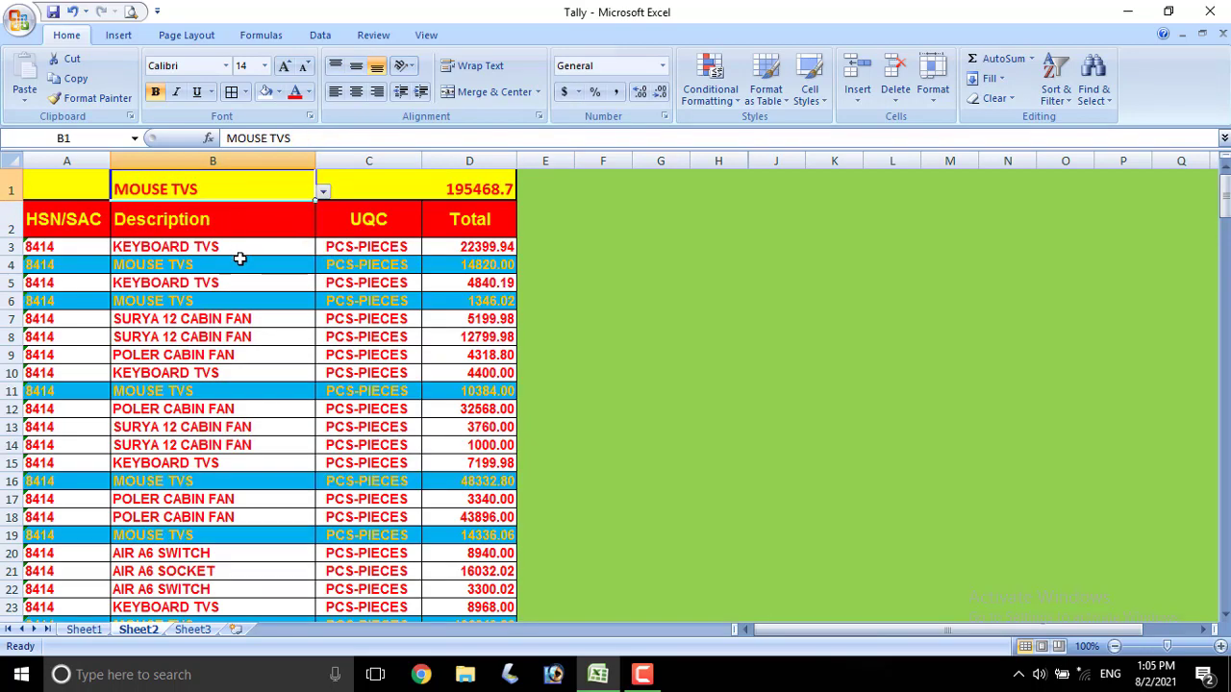
click(322, 195)
click(231, 223)
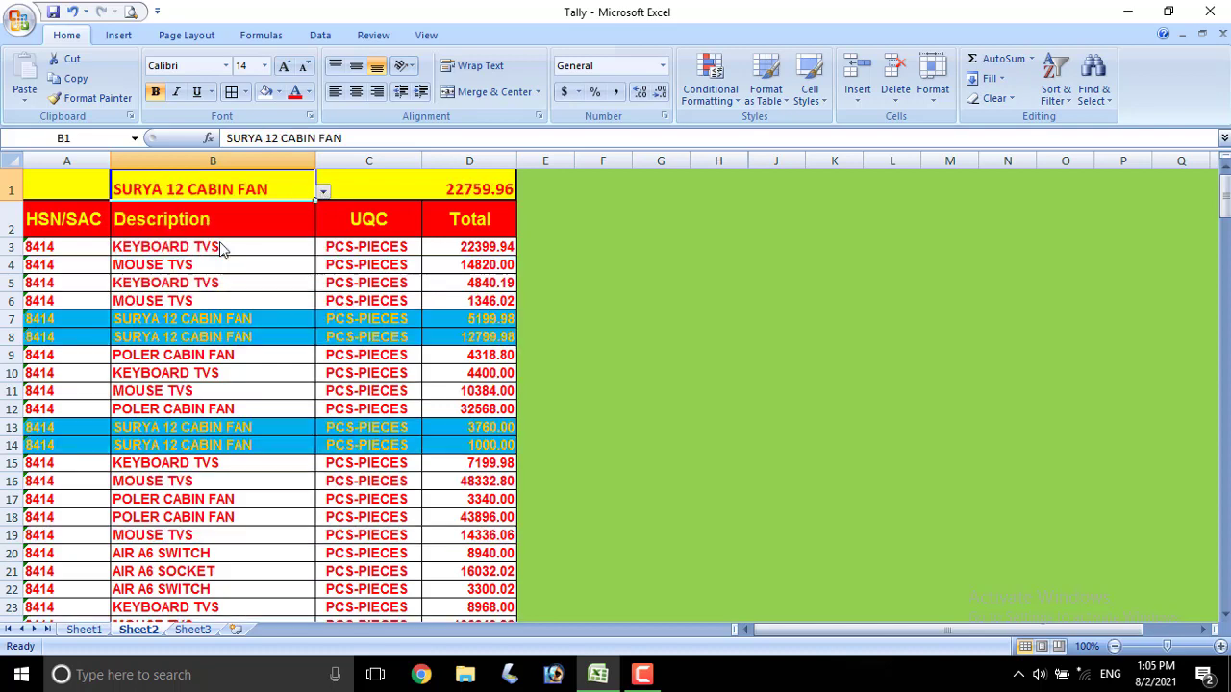
click(322, 195)
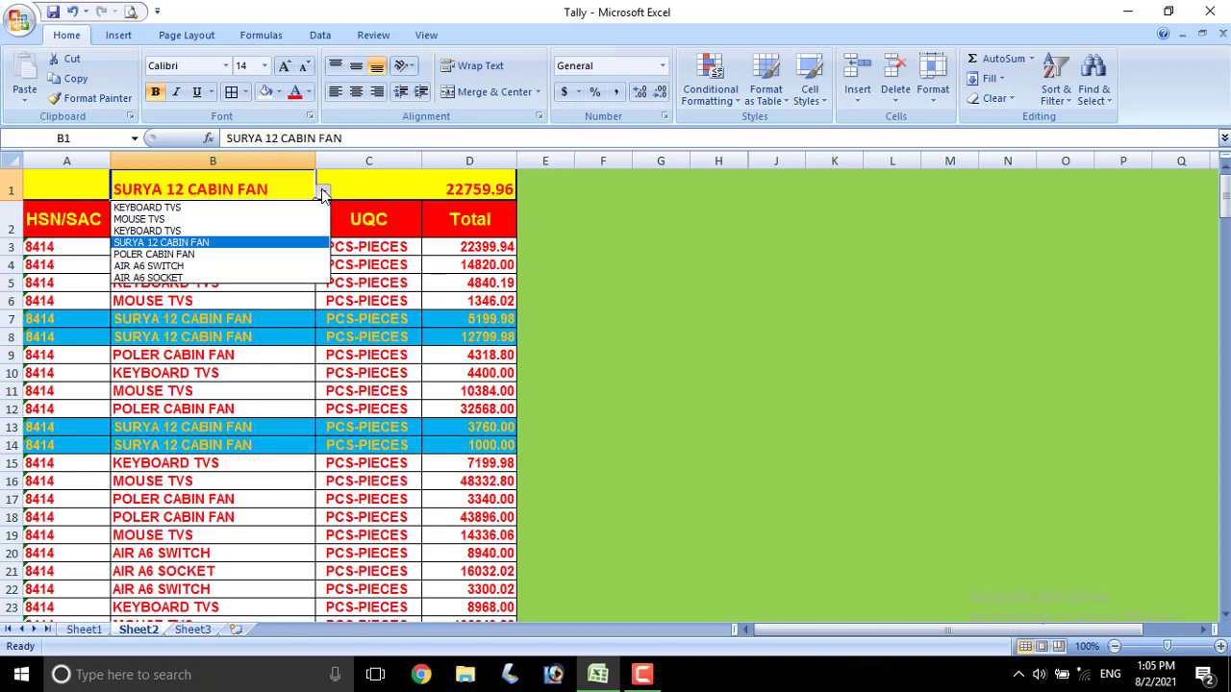
click(320, 189)
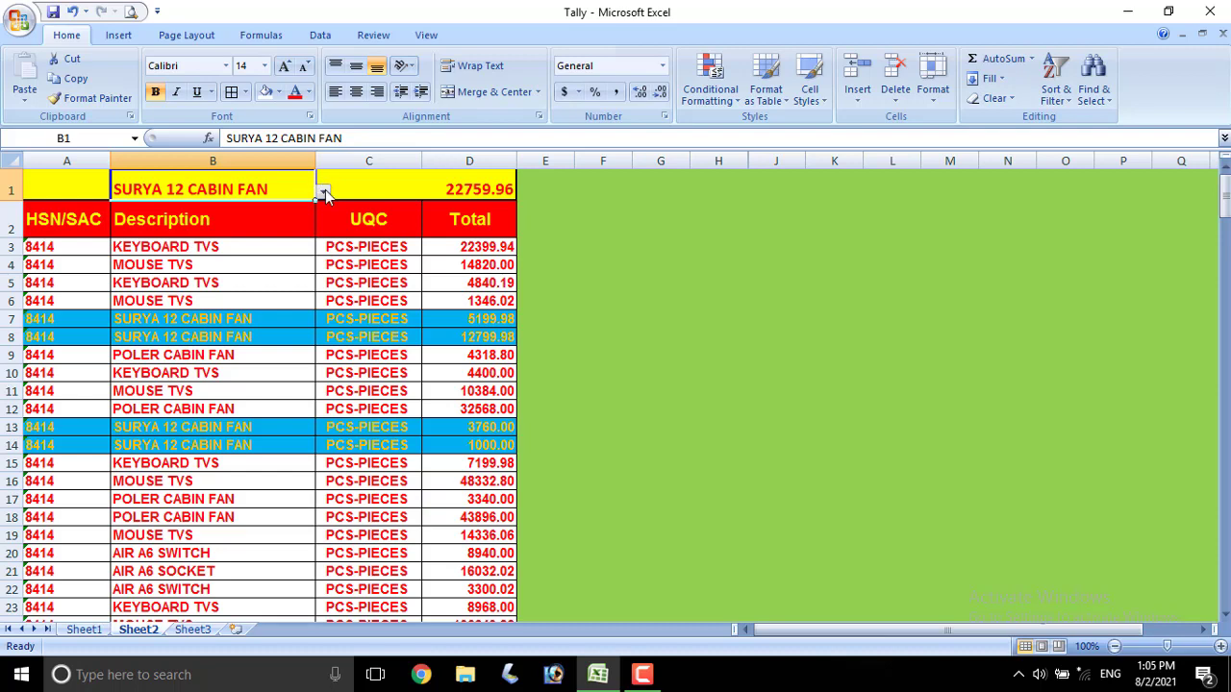
Try AIR A6 SWITCH in cell B1, set the product back to KEYBOARD TVS, and select cell B5.
click(325, 195)
click(188, 269)
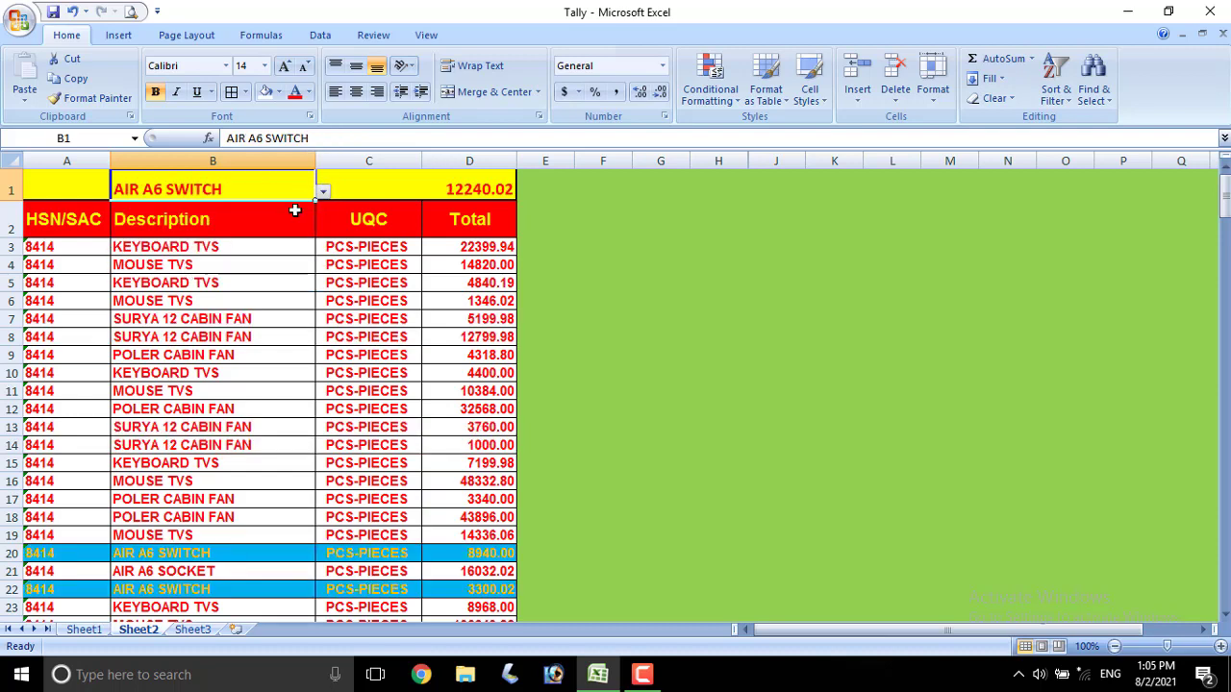
click(320, 192)
click(205, 236)
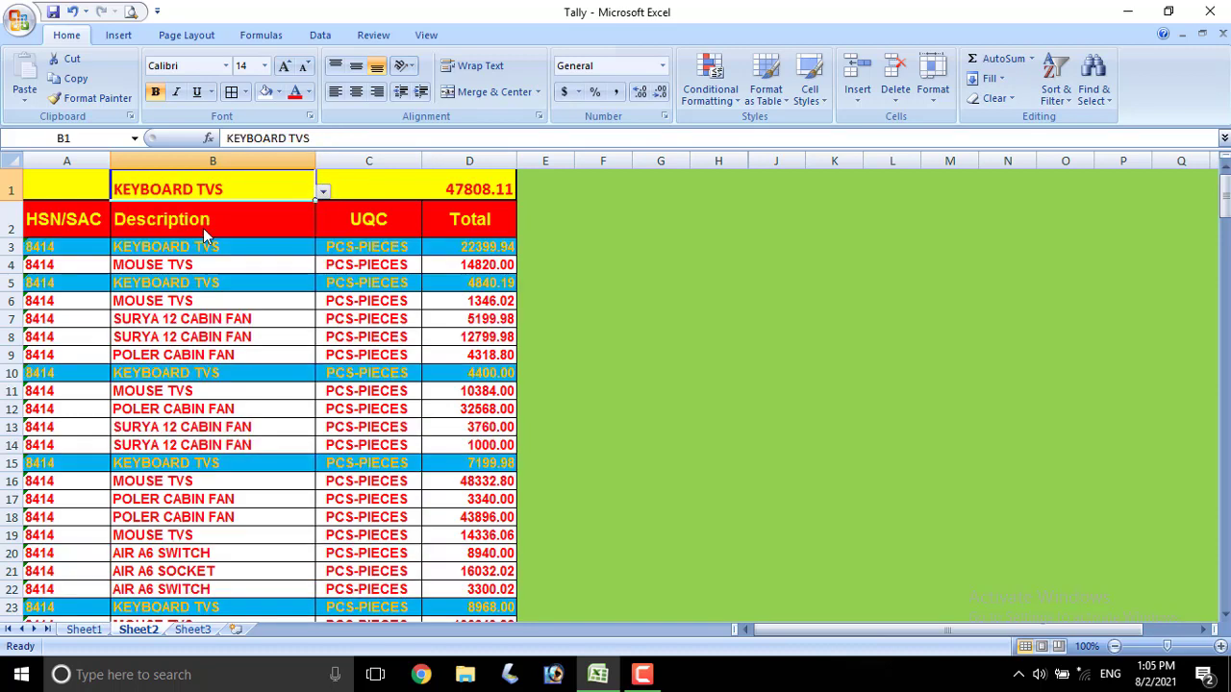
click(203, 282)
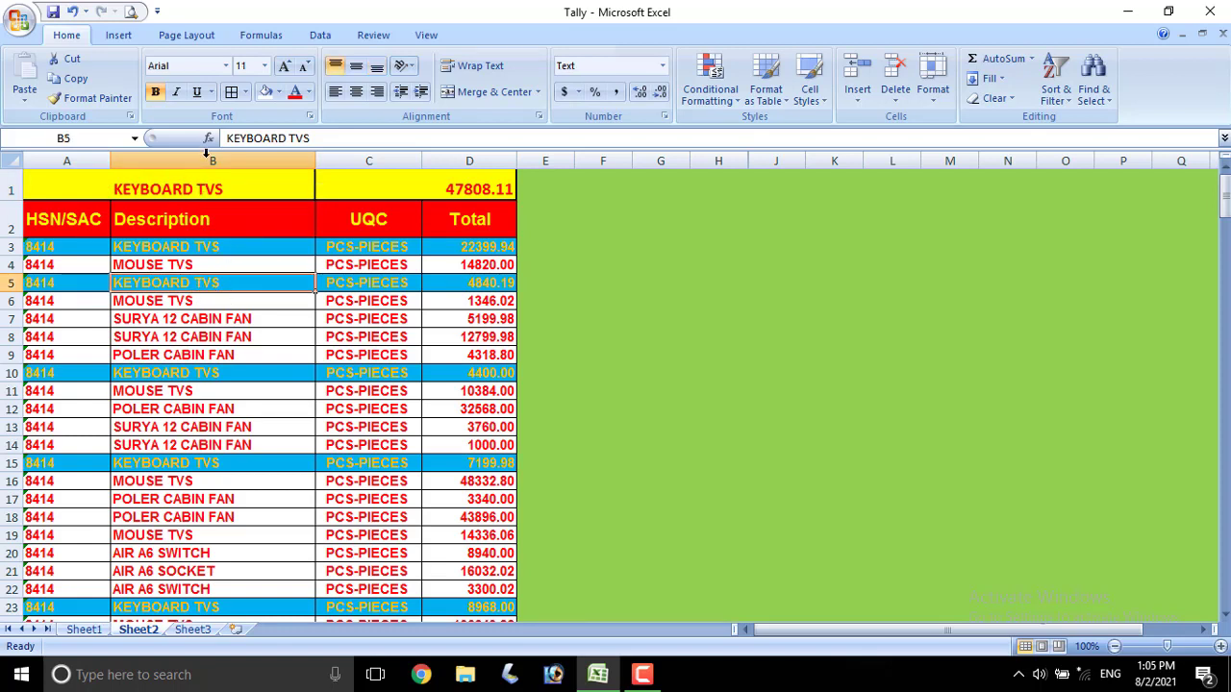
Open Sheet3 and look through its product rows in the Description column from start to end.
click(240, 189)
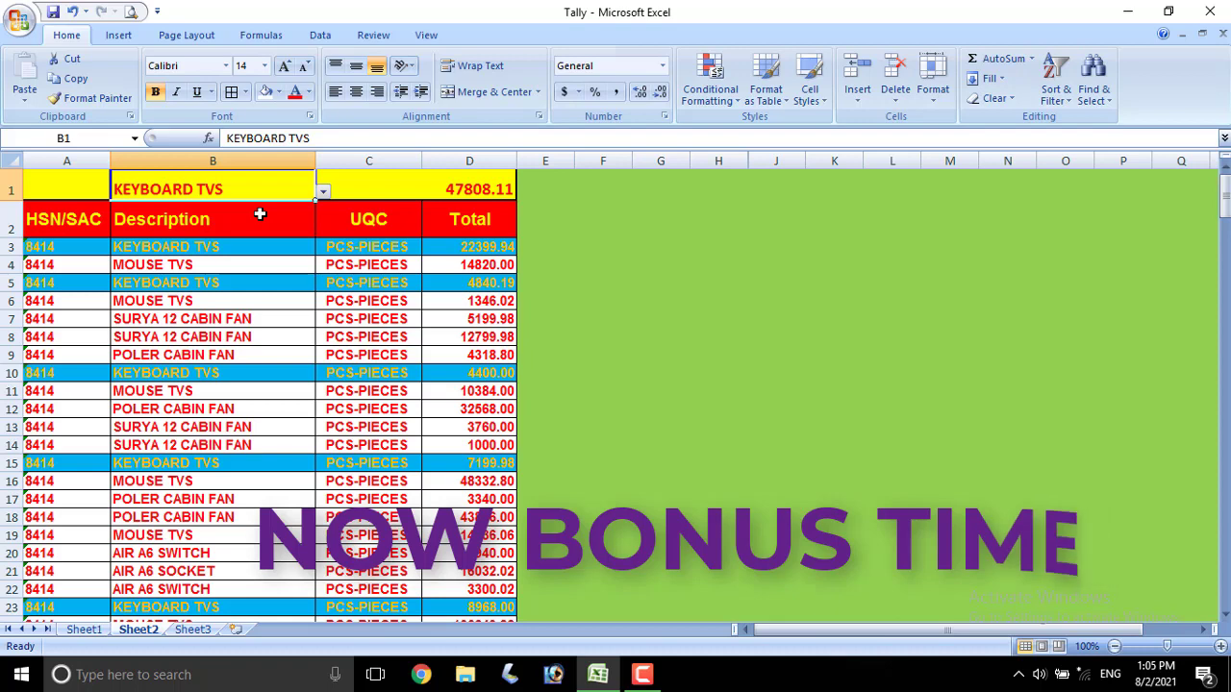
click(266, 276)
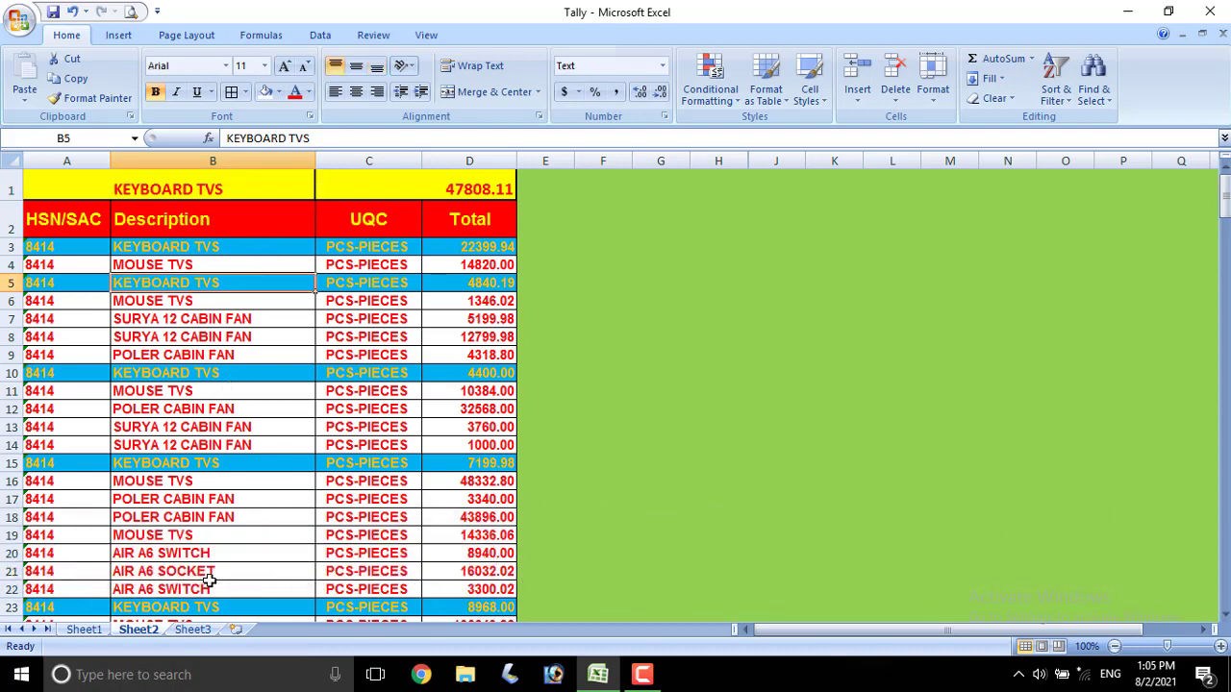
click(207, 633)
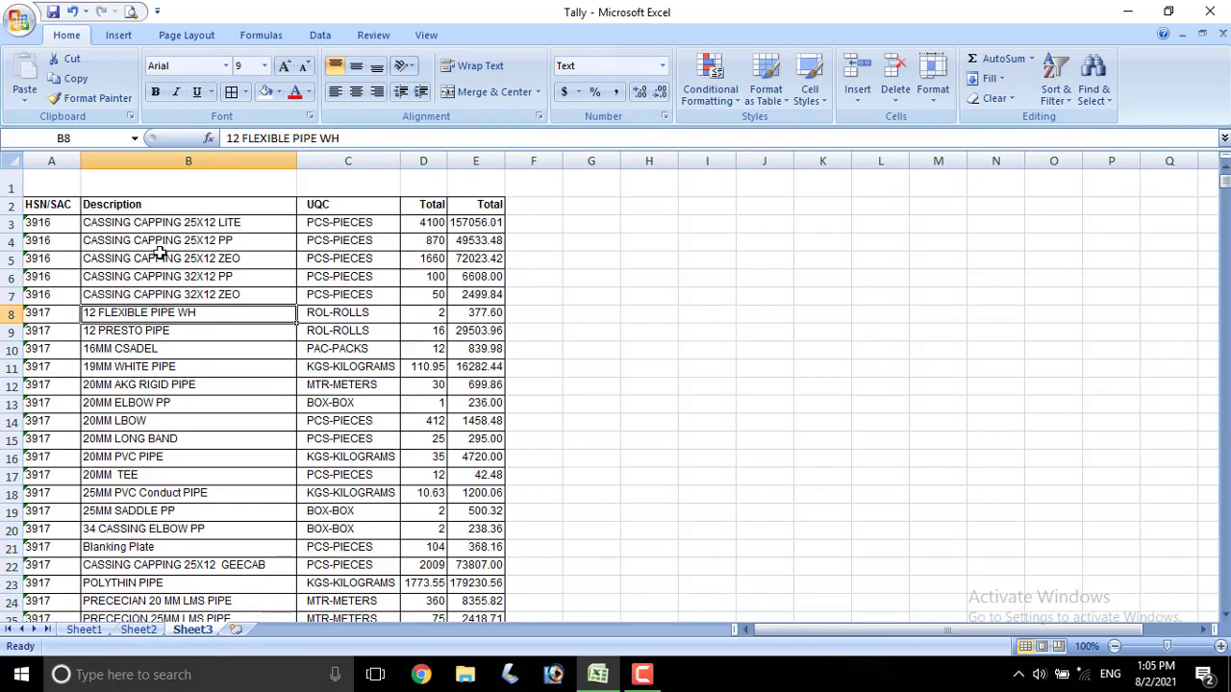
click(159, 256)
scroll(160, 252, down, 2)
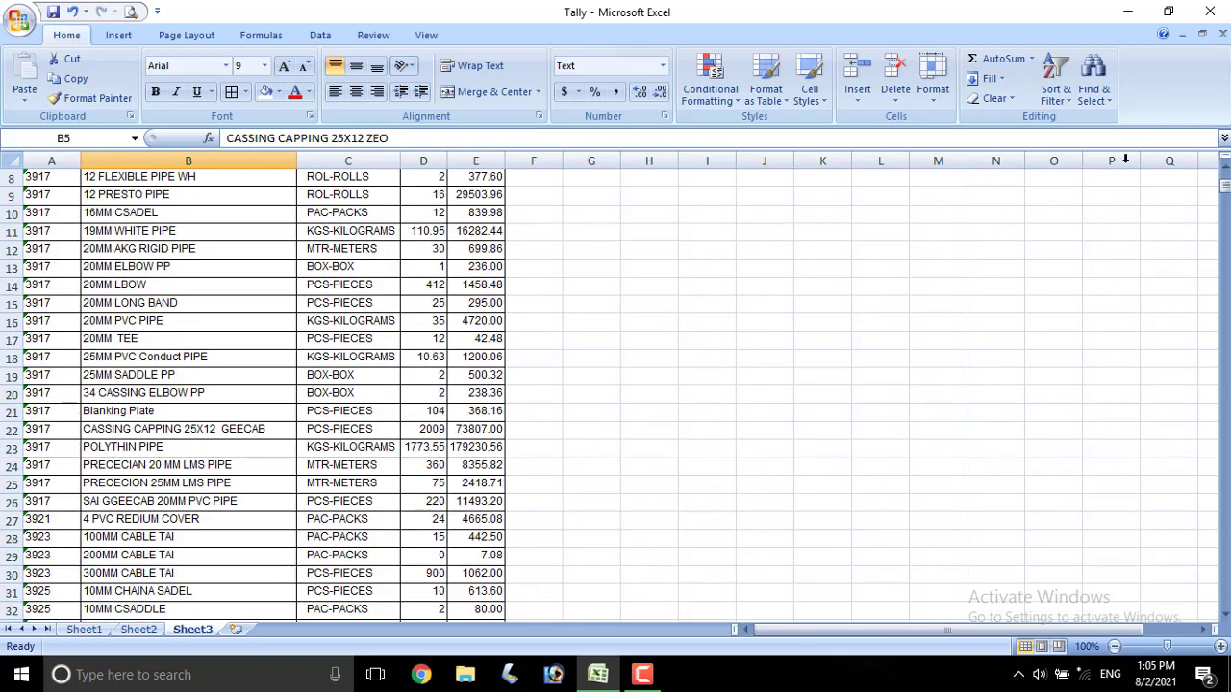
scroll(143, 281, down, 20)
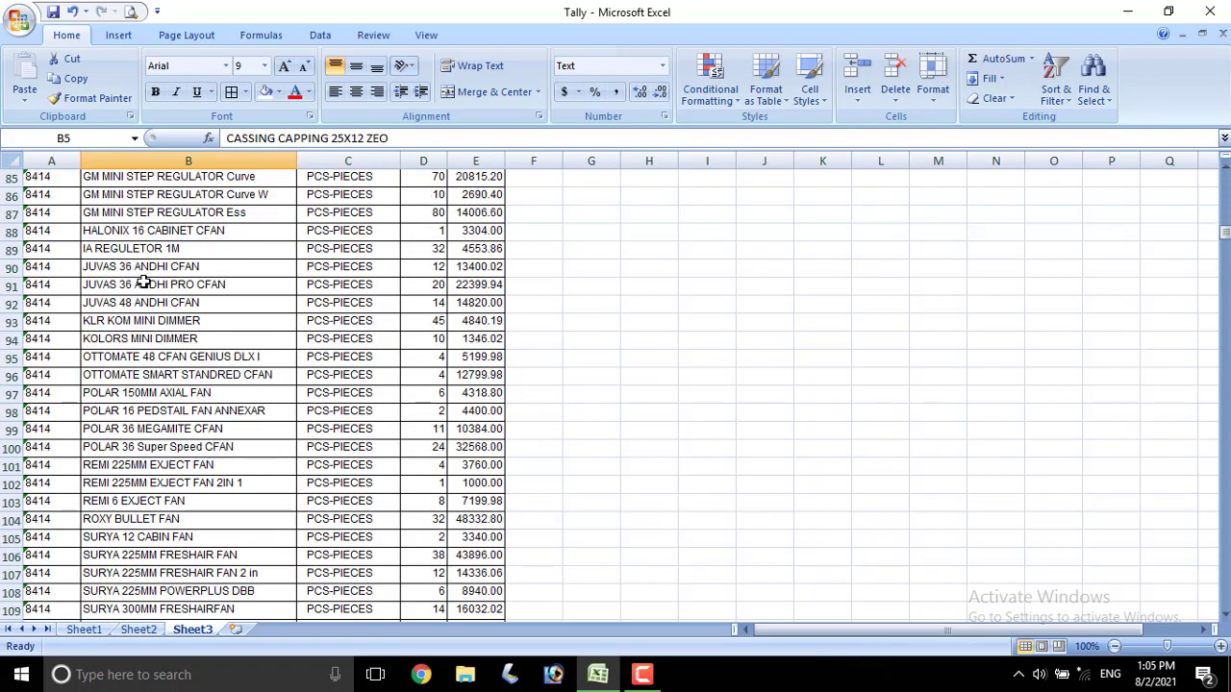
scroll(143, 282, down, 20)
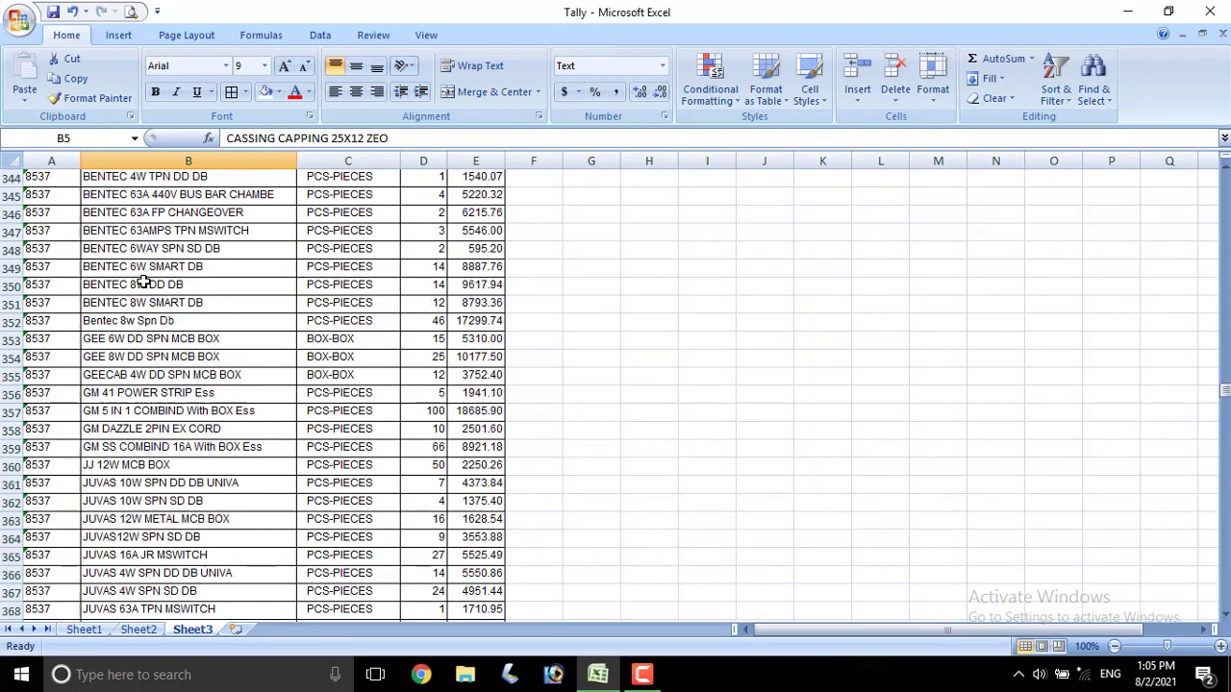
scroll(143, 282, up, 20)
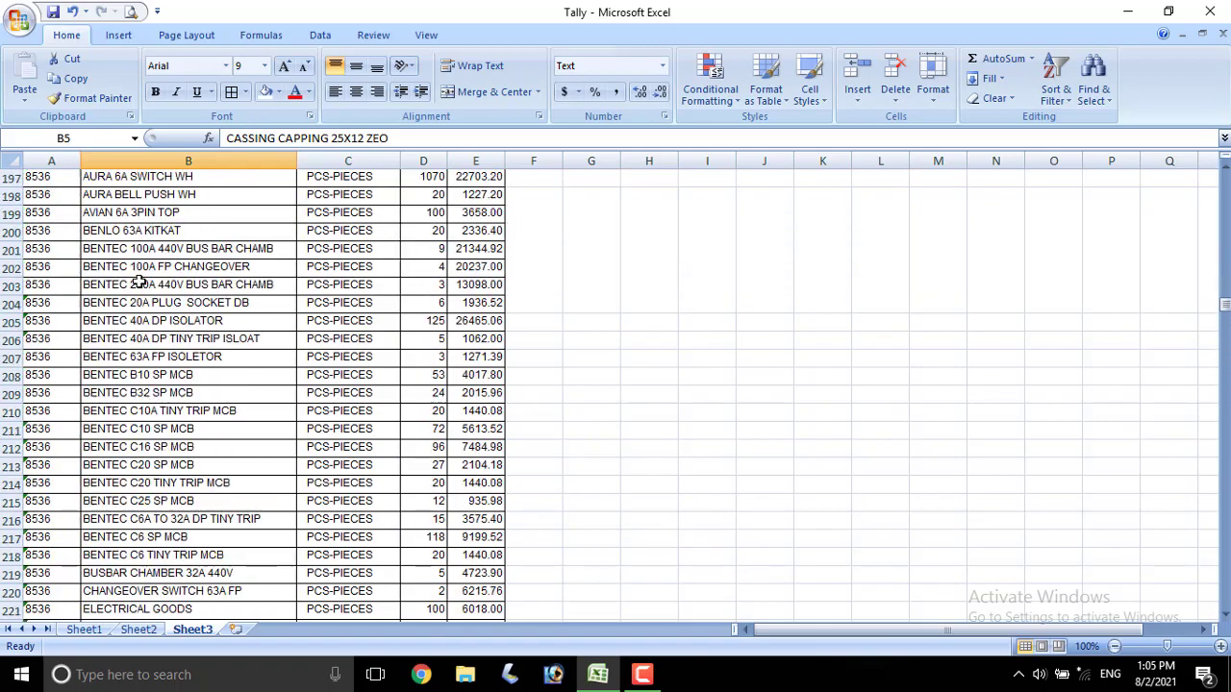
scroll(139, 282, up, 20)
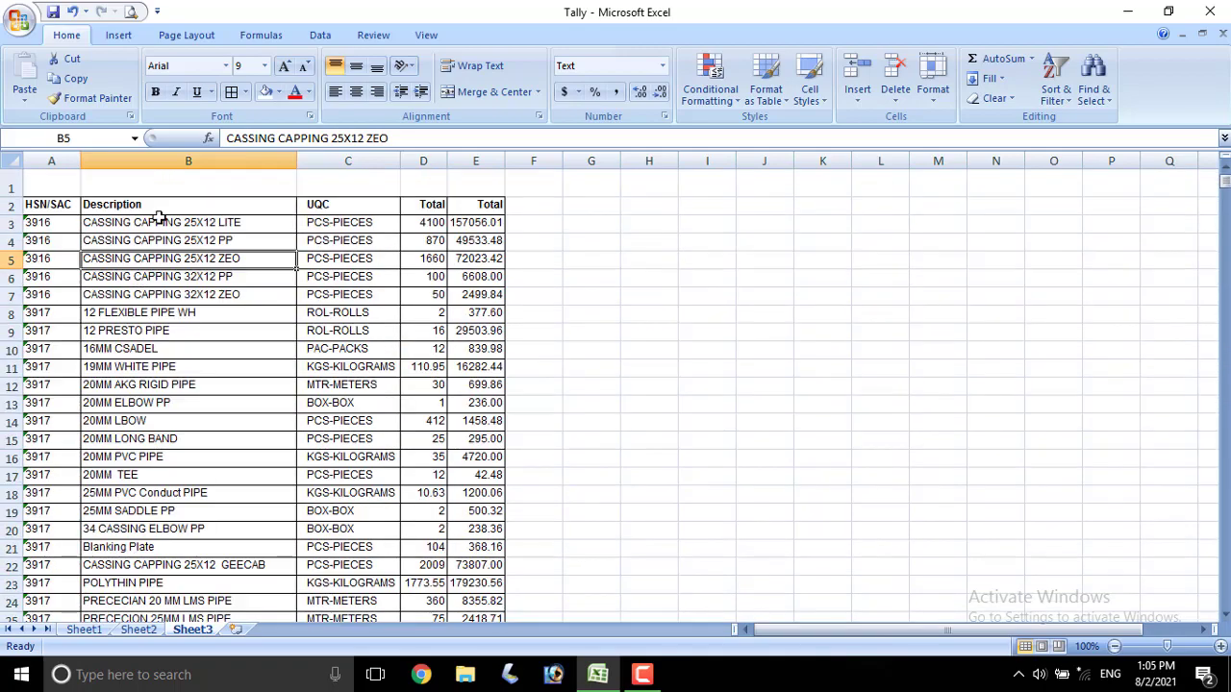
click(161, 221)
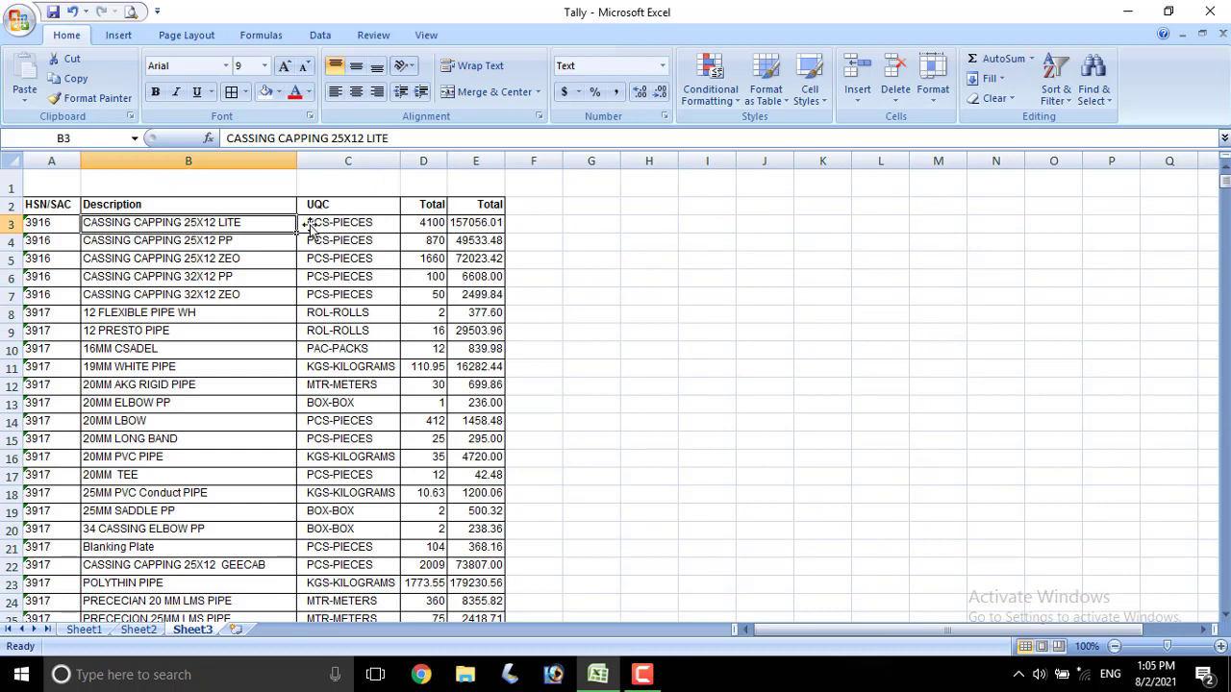
click(648, 249)
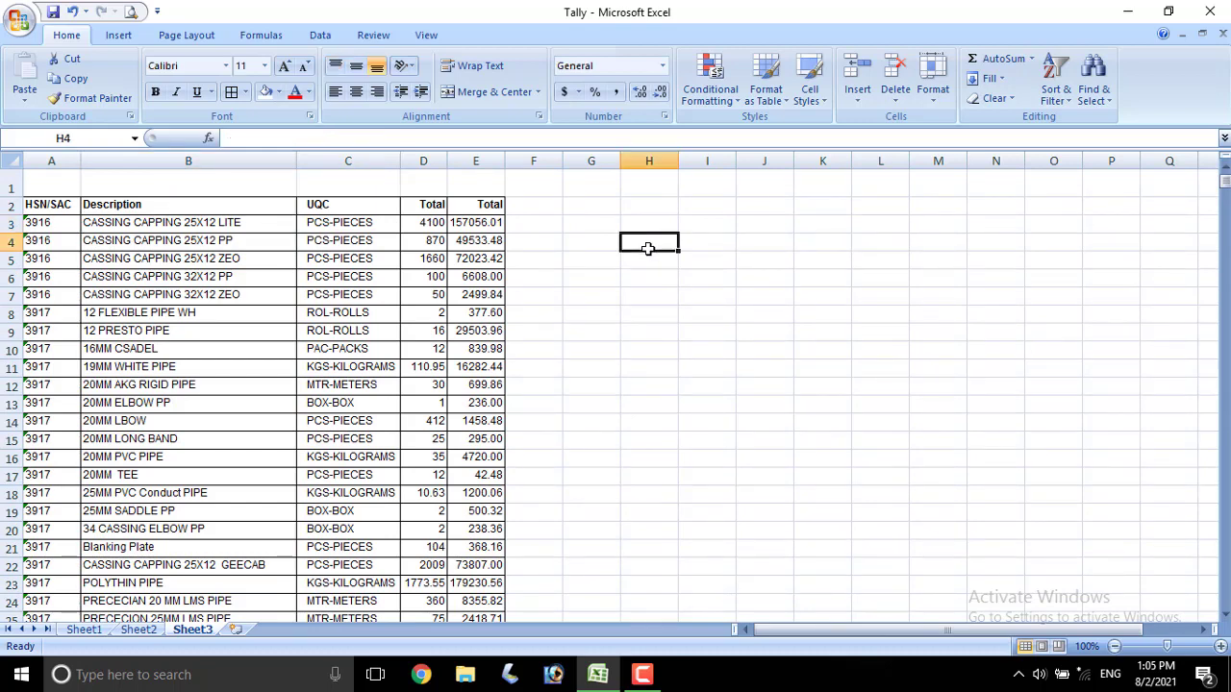
Open the pick list of existing column entries in empty cell B1 above the Description heading.
click(201, 175)
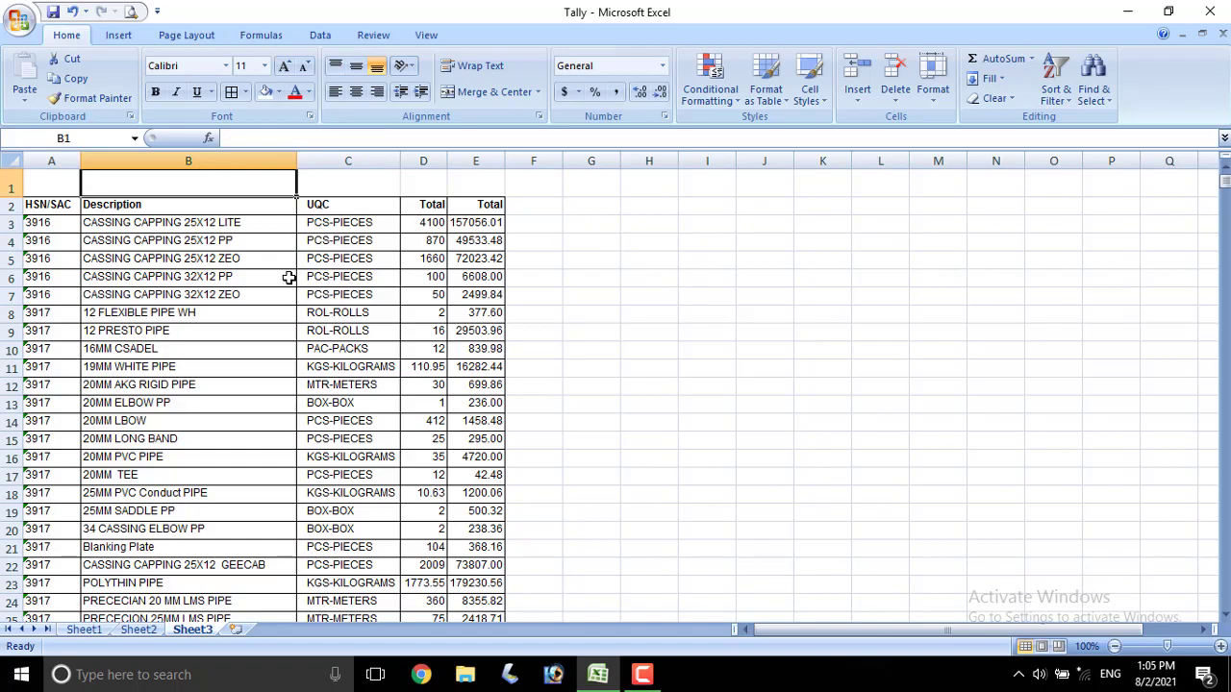
click(250, 311)
click(173, 187)
click(179, 276)
click(268, 266)
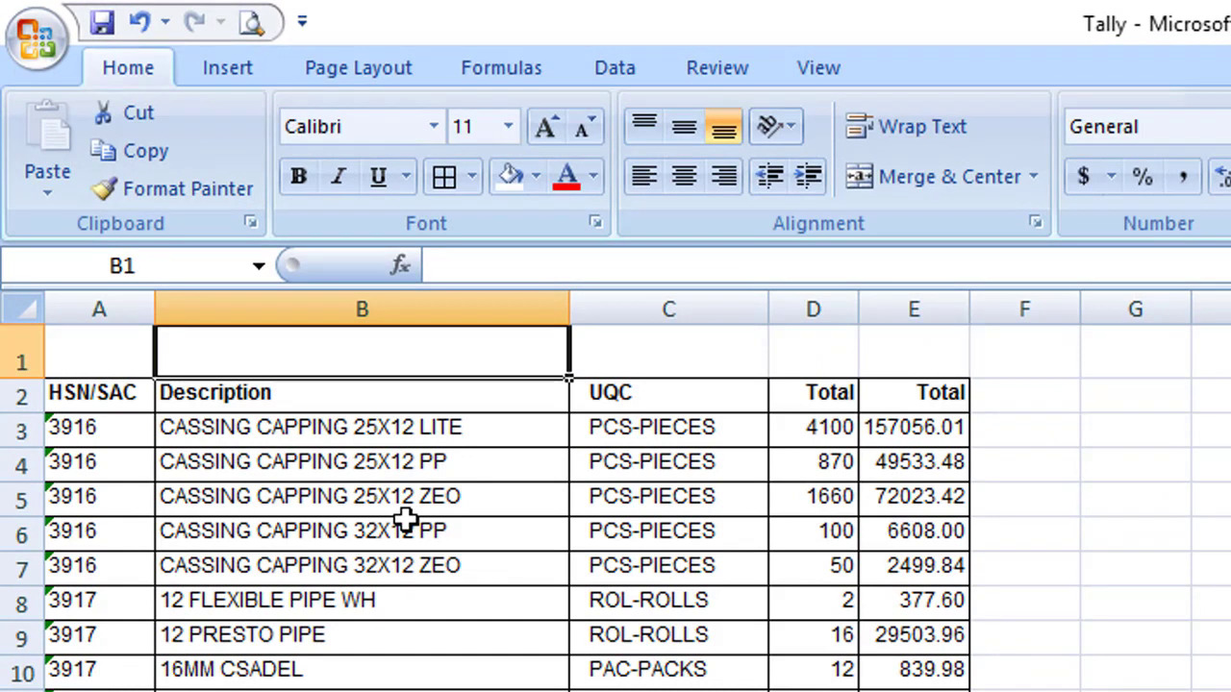
key(alt)
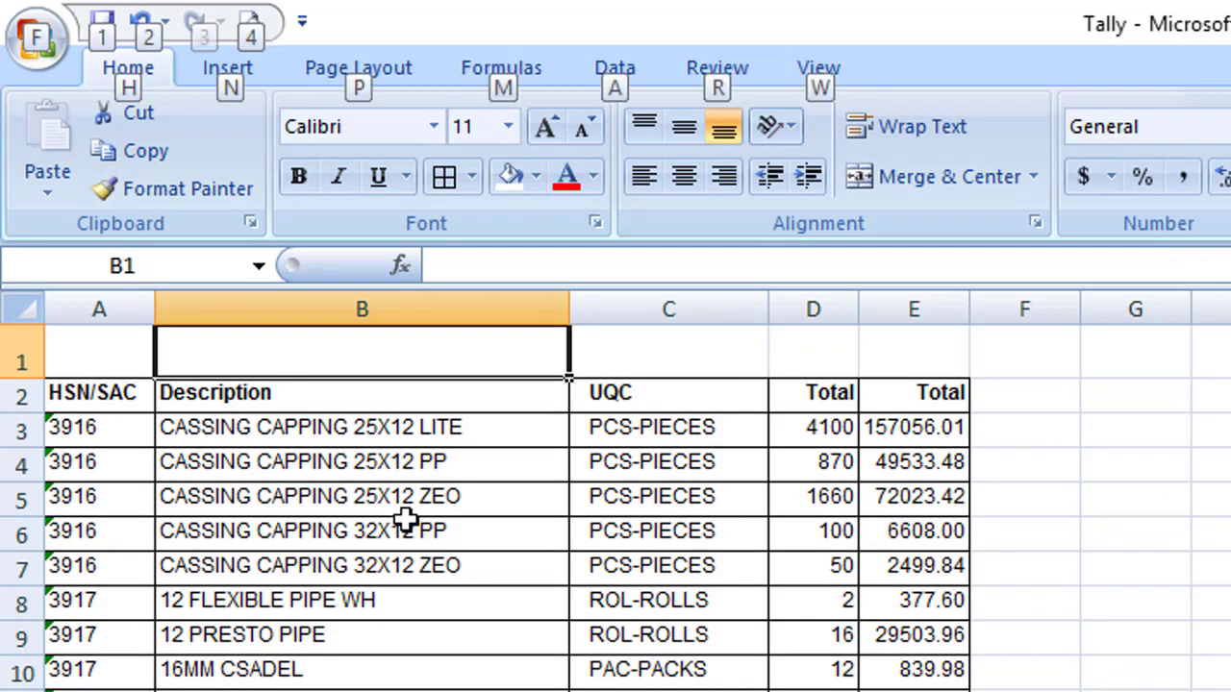
key(alt+Down)
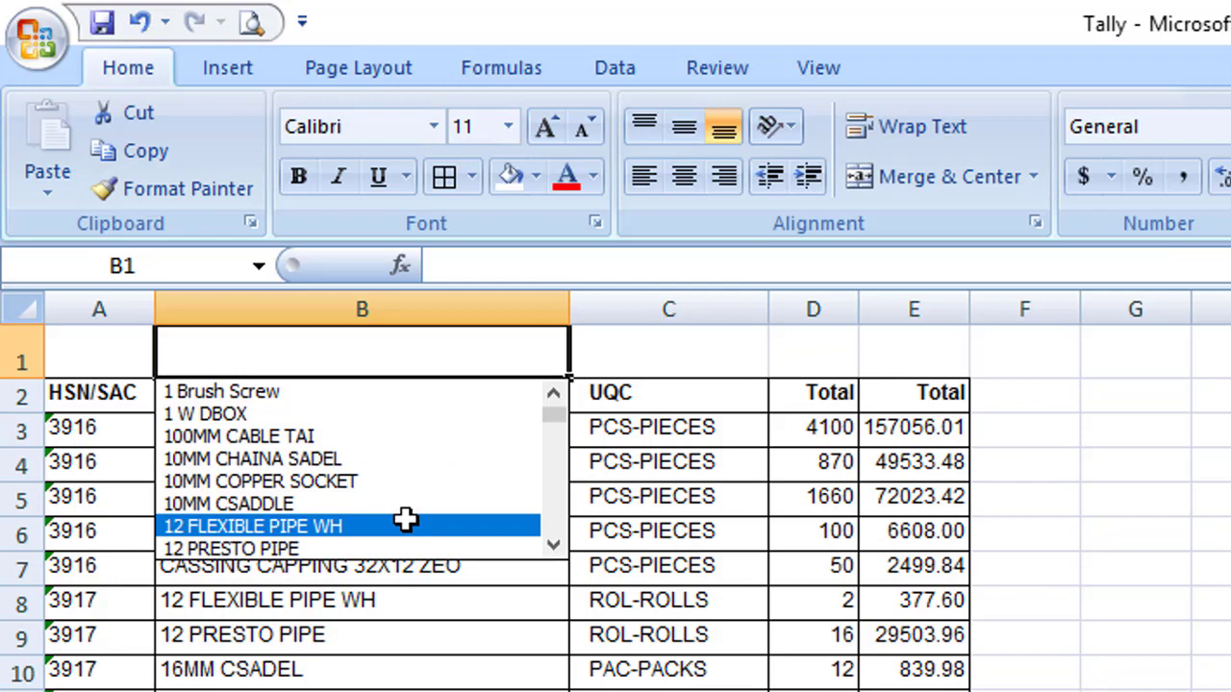
Browse the descriptions offered for cell B1 from 1 Brush Screw to 5W DBOX, and close the list without choosing one.
key(Up)
key(Up)
key(Up)
key(Up)
key(Up)
key(Up)
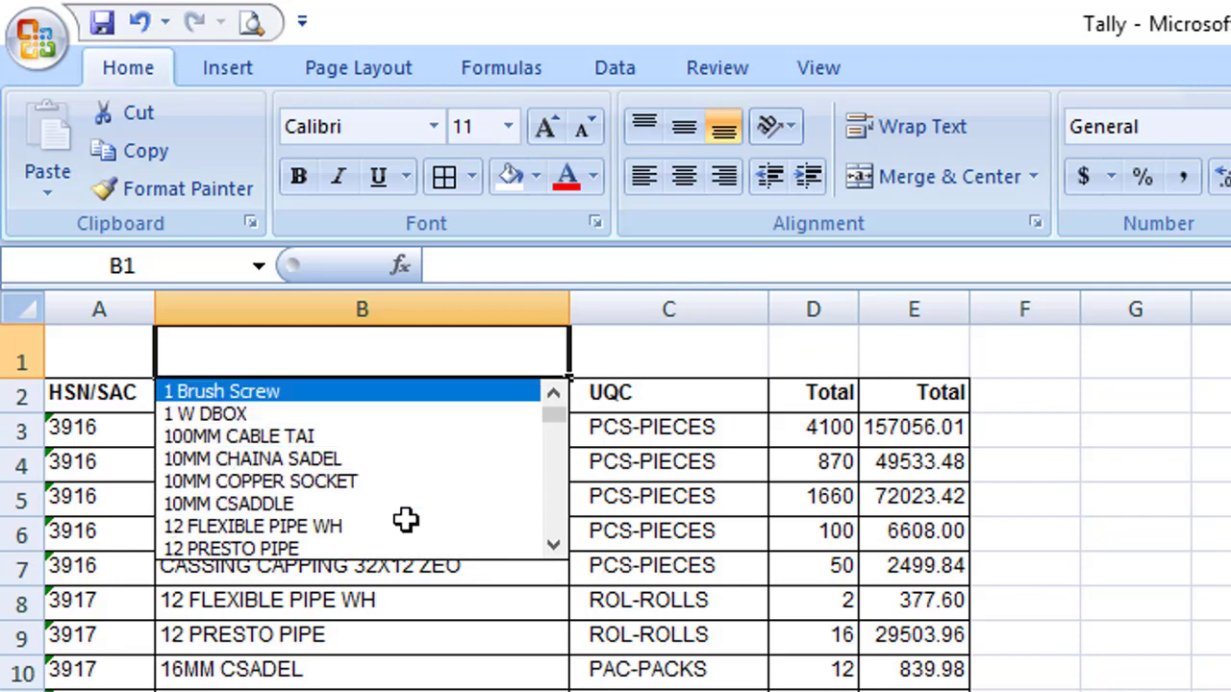
key(Down)
key(Down)
key(Down)
key(Down)
key(Down)
key(Down)
key(Down)
key(Down)
key(Down)
key(Down)
key(Down)
key(Down)
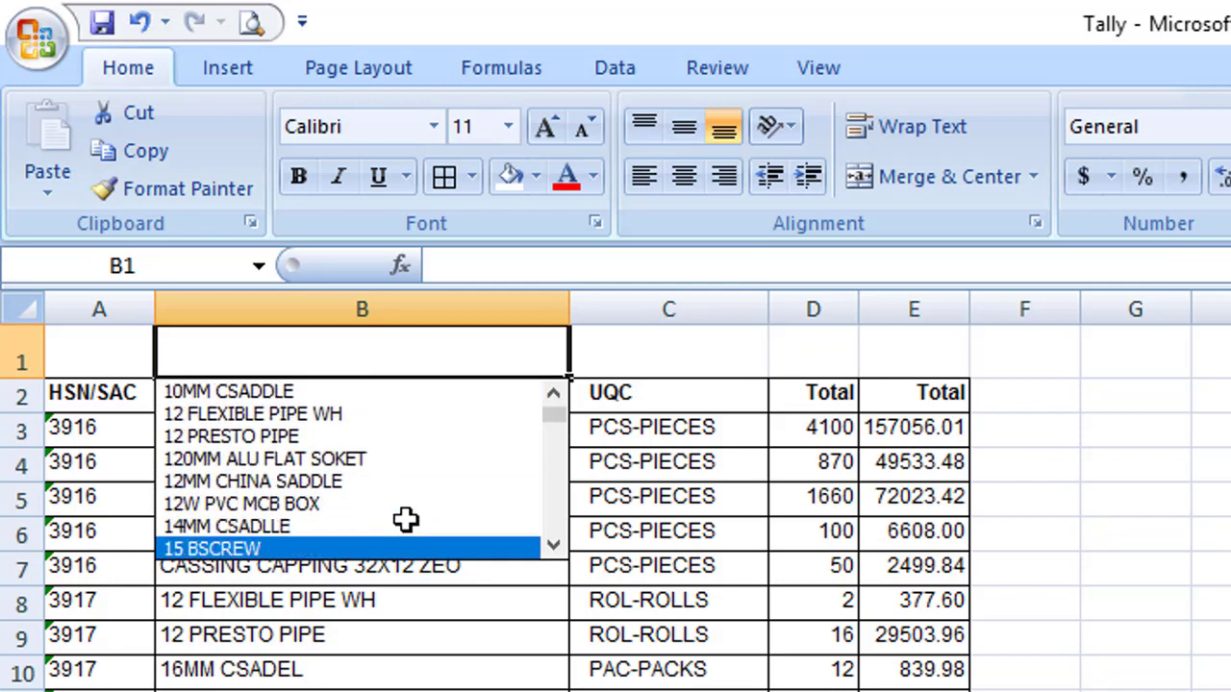
key(Down)
key(Down)
key(Down)
key(Down)
key(Down)
key(Down)
key(Down)
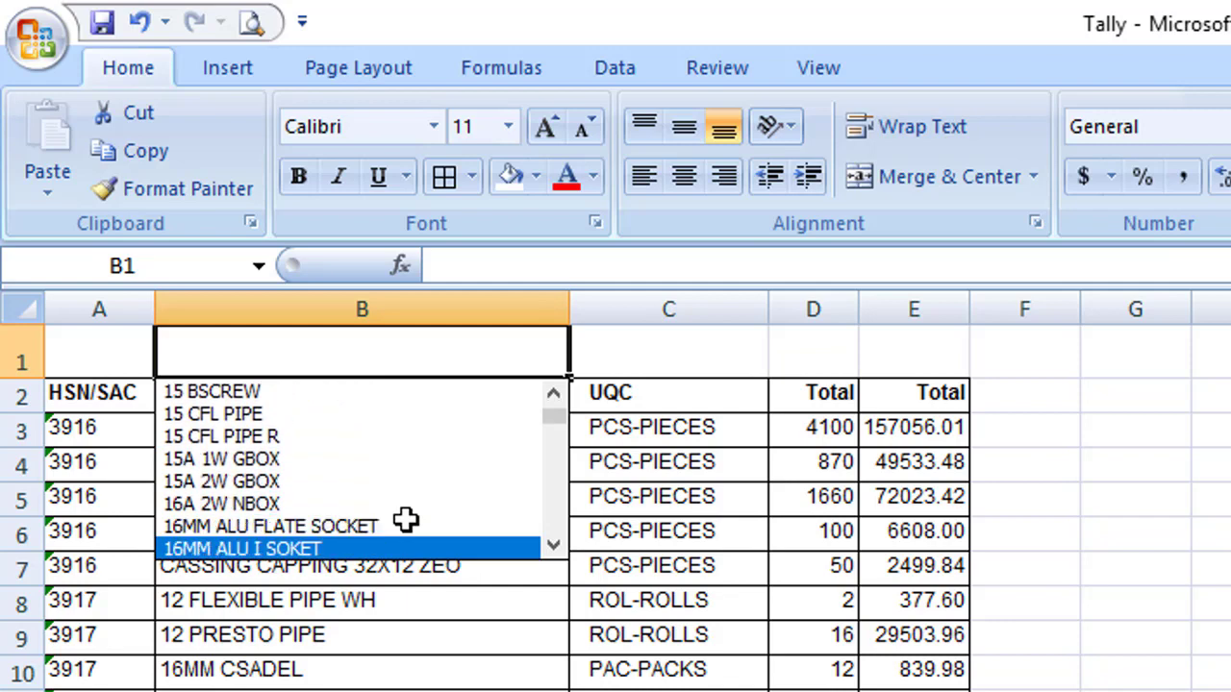
key(Down)
key(Down)
key(Down)
key(Down)
key(Down)
key(Down)
key(Down)
key(Down)
key(Down)
key(Down)
key(Down)
key(Down)
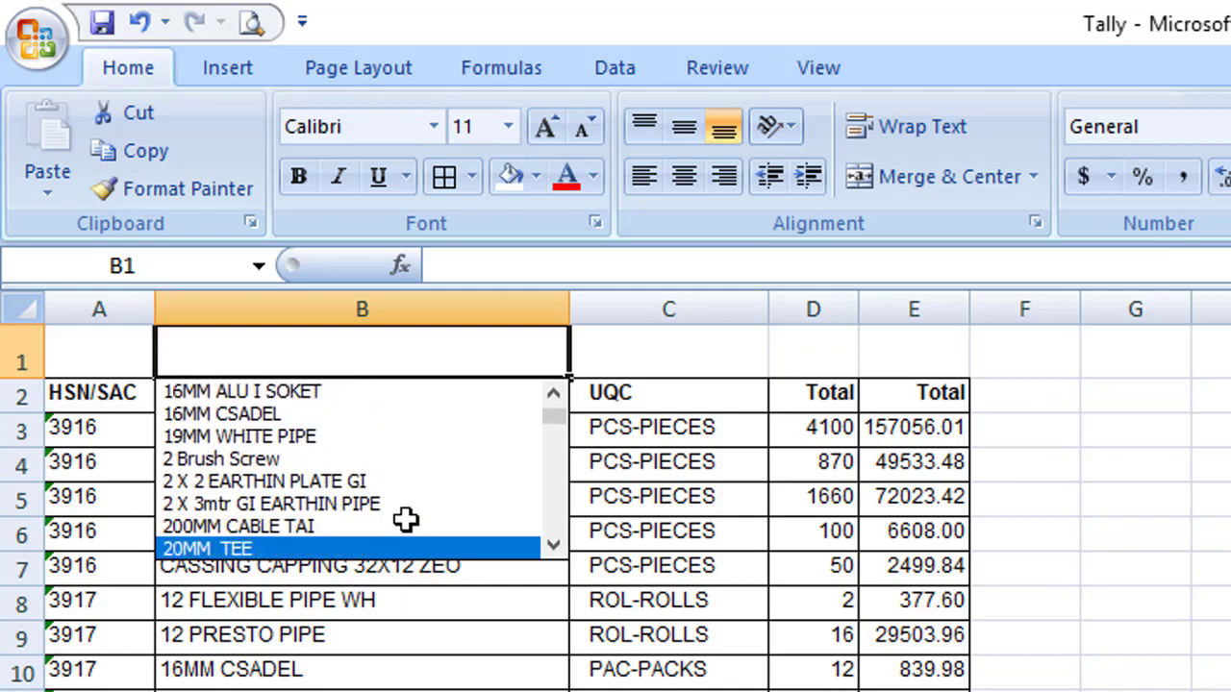
key(Down)
key(Down)
key(Down)
key(Down)
key(Down)
key(Down)
key(Down)
key(Down)
key(Down)
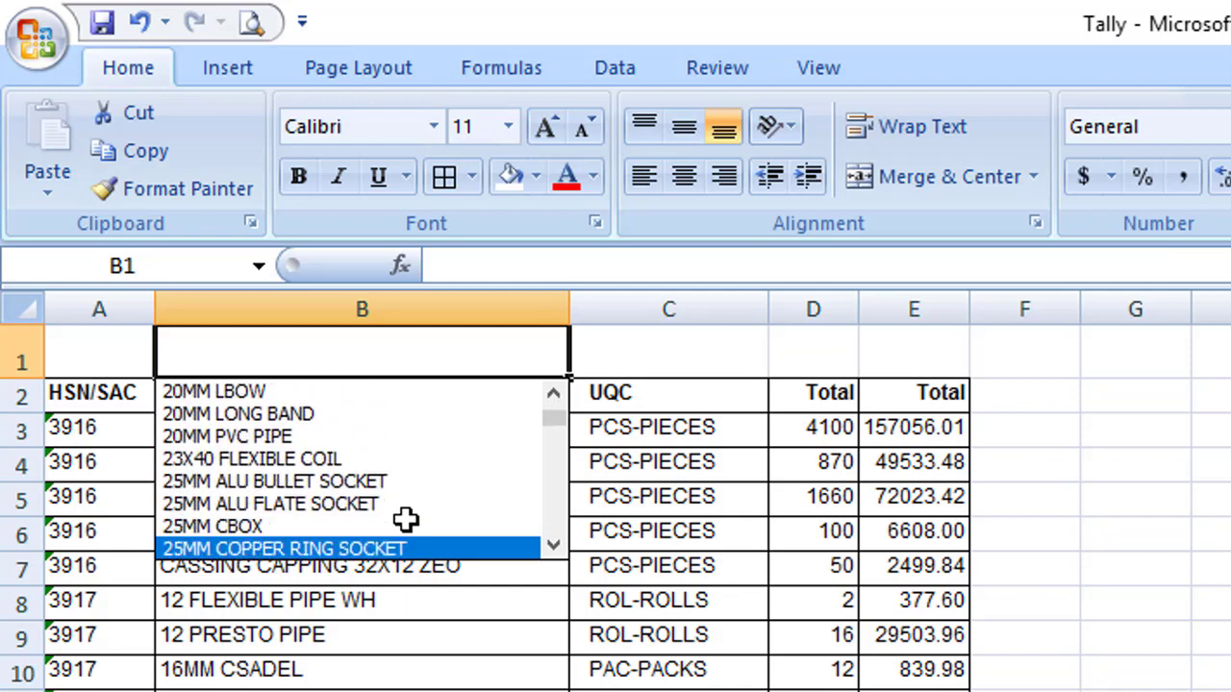
key(Down)
key(Down)
key(Down)
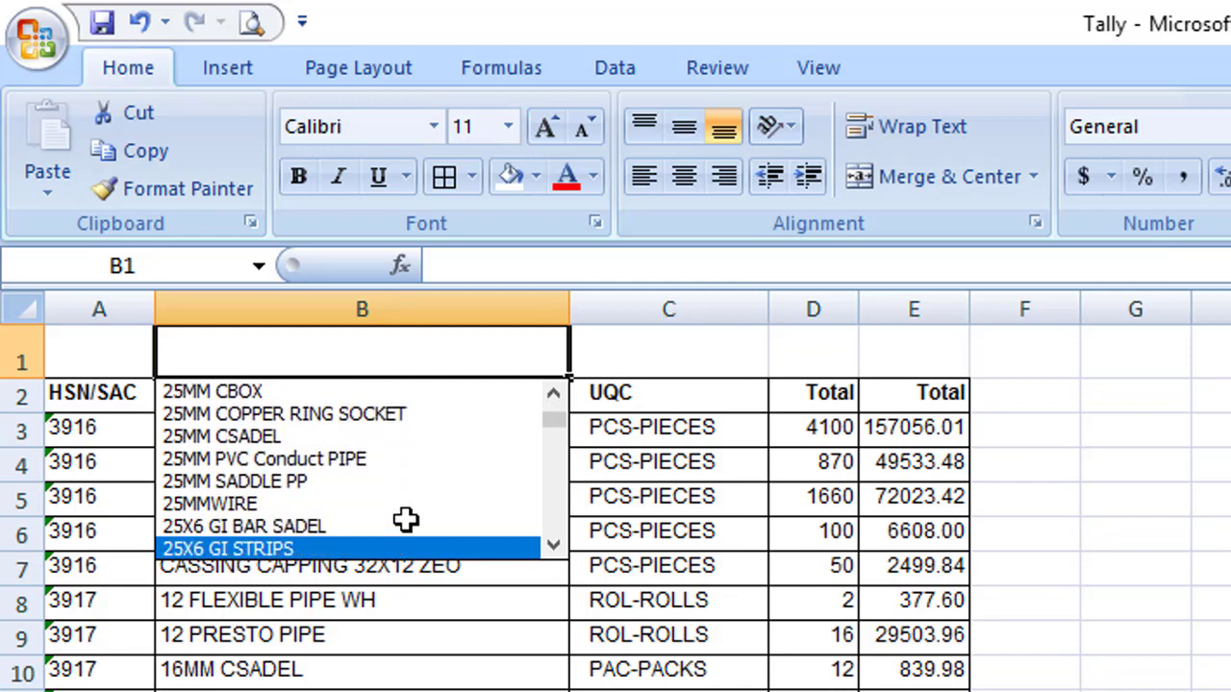
key(Up)
key(Up)
key(Up)
key(Up)
key(Up)
key(Down)
key(Down)
key(Down)
key(Down)
key(Down)
key(Down)
key(Down)
key(Down)
key(Down)
key(Down)
key(Down)
key(Down)
key(Down)
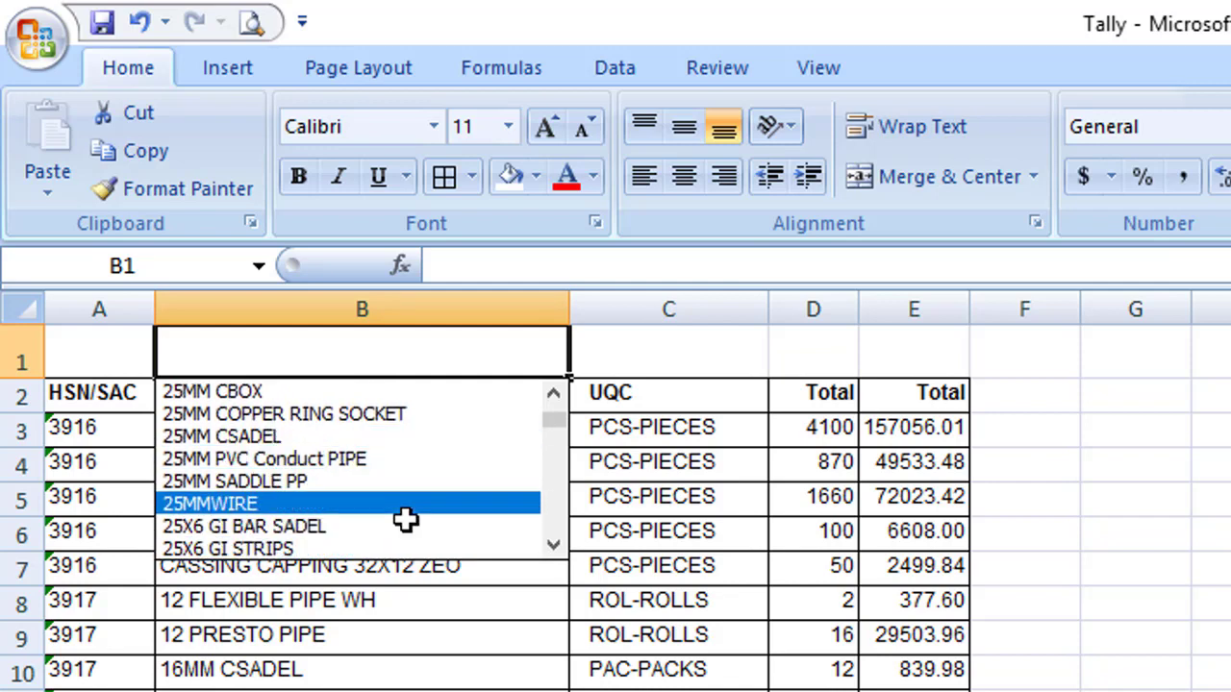
key(Down)
key(Down)
key(Down)
key(Down)
key(Down)
key(Down)
key(Down)
key(Down)
key(Down)
key(Down)
key(Down)
key(Down)
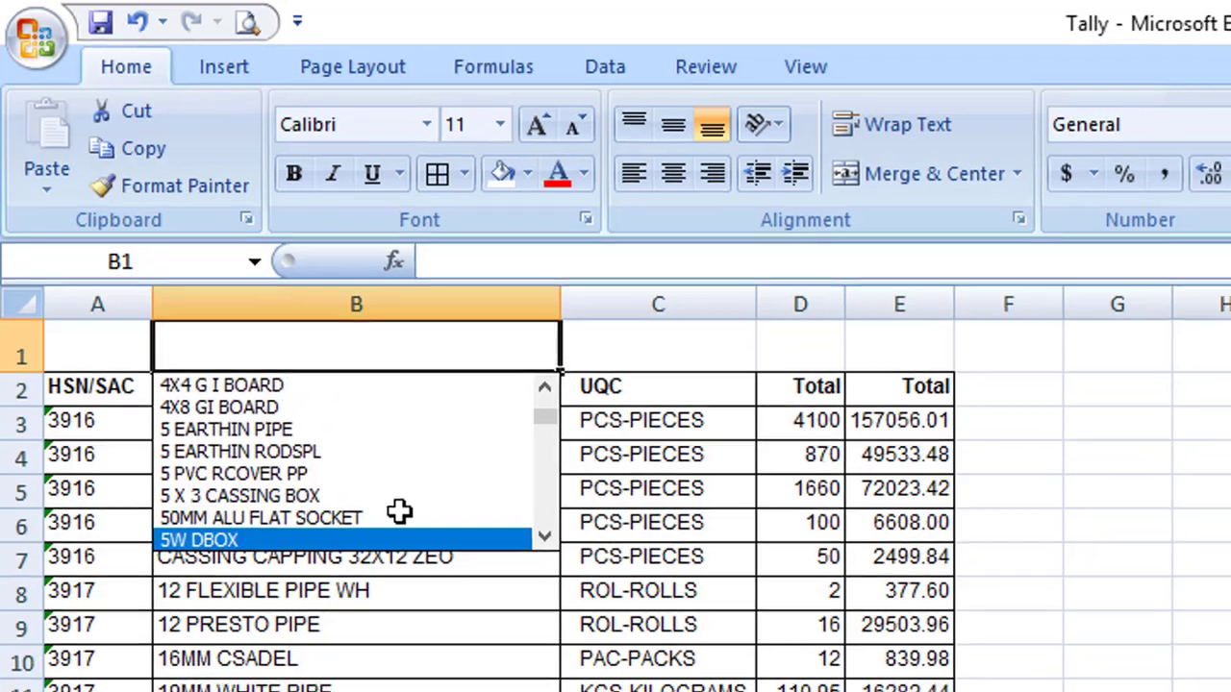
key(Escape)
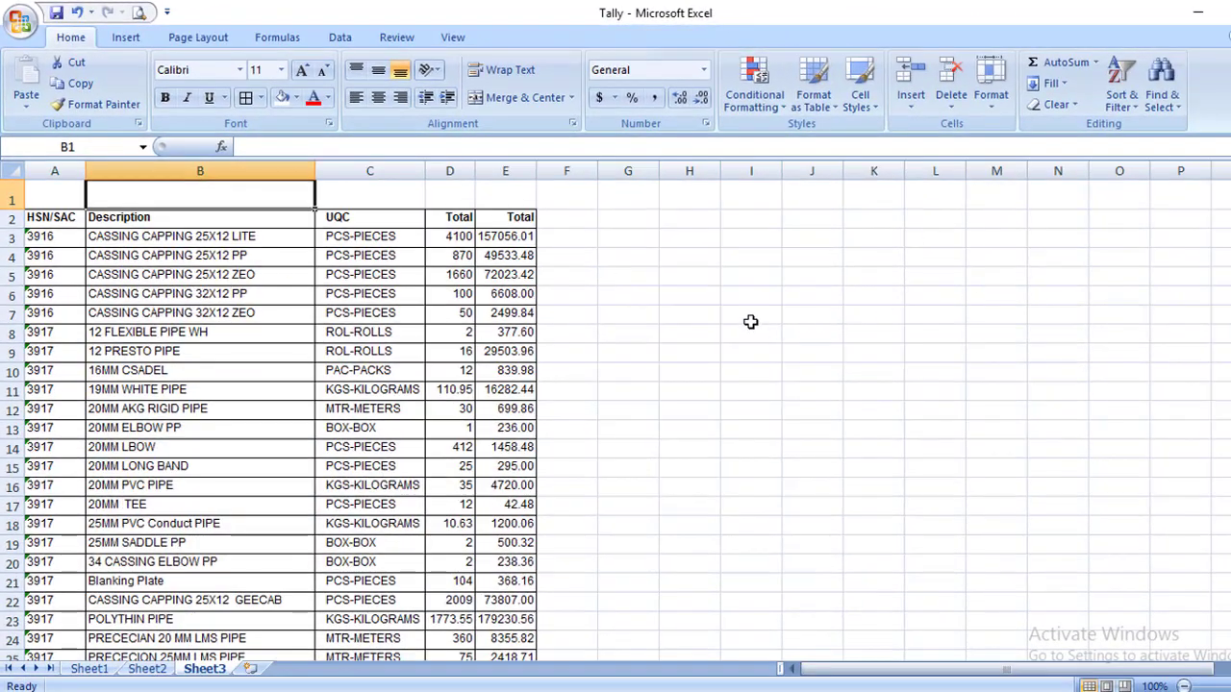
Enter one sample first name in both cells I6 and I7, and a second name in cell I8.
click(915, 357)
text(RAM)
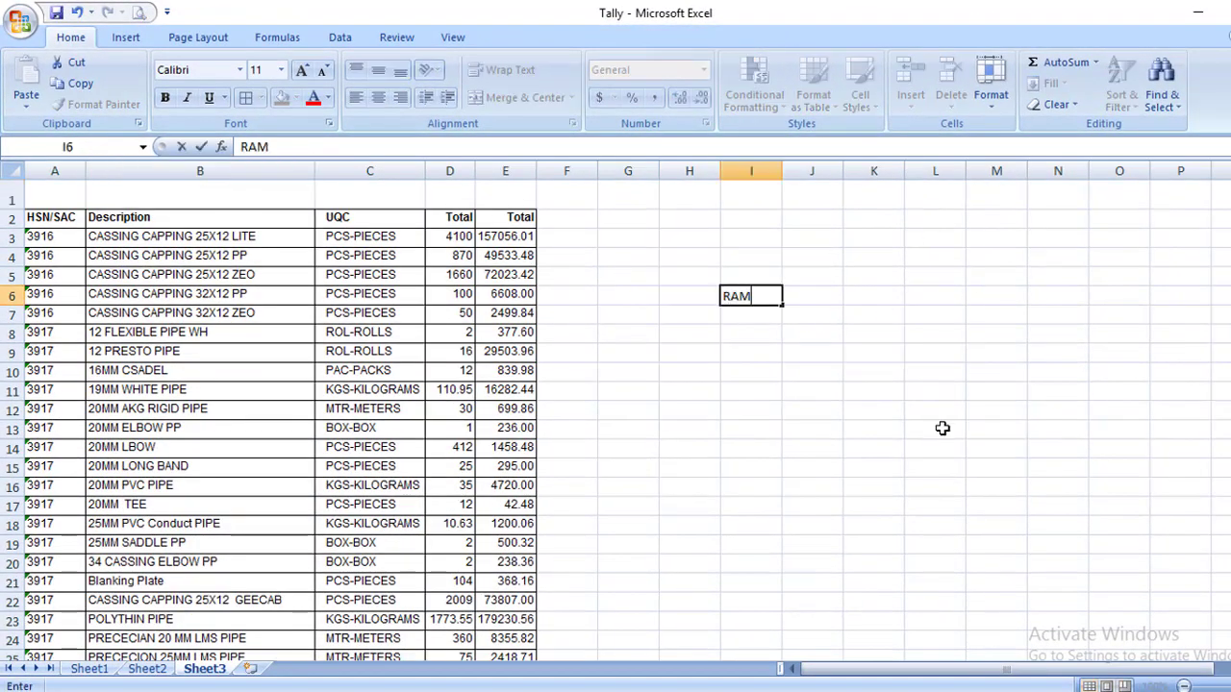
key(Return)
text(RAM)
key(Return)
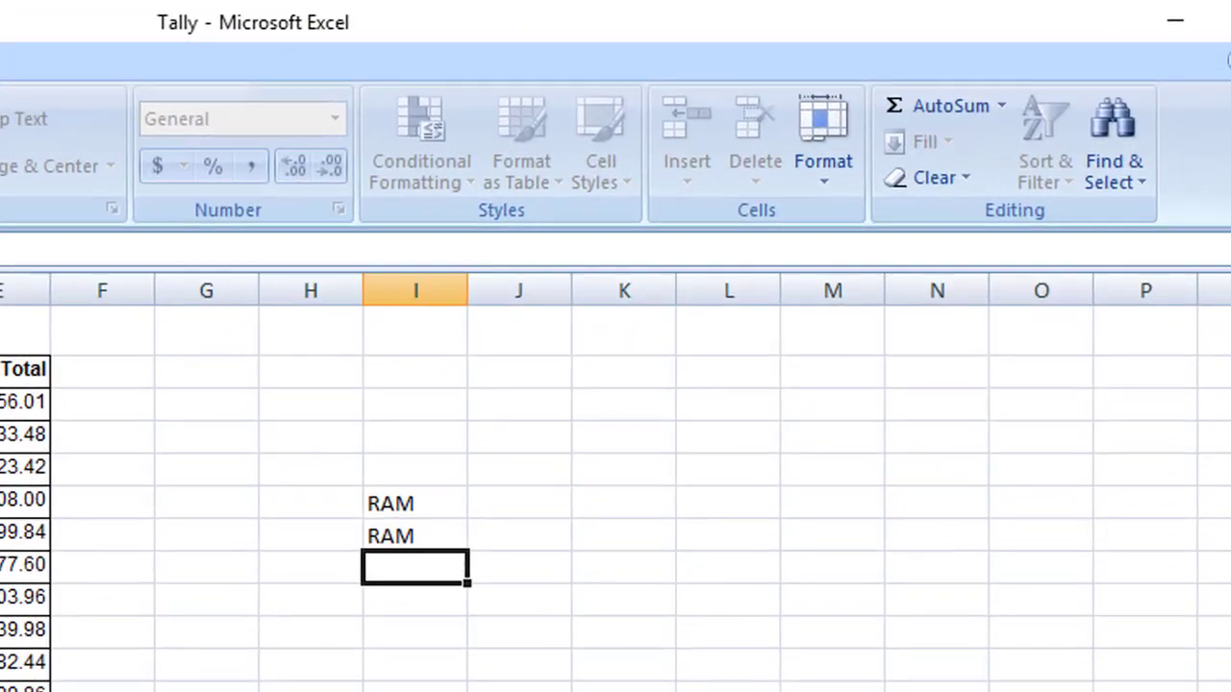
text(SAM)
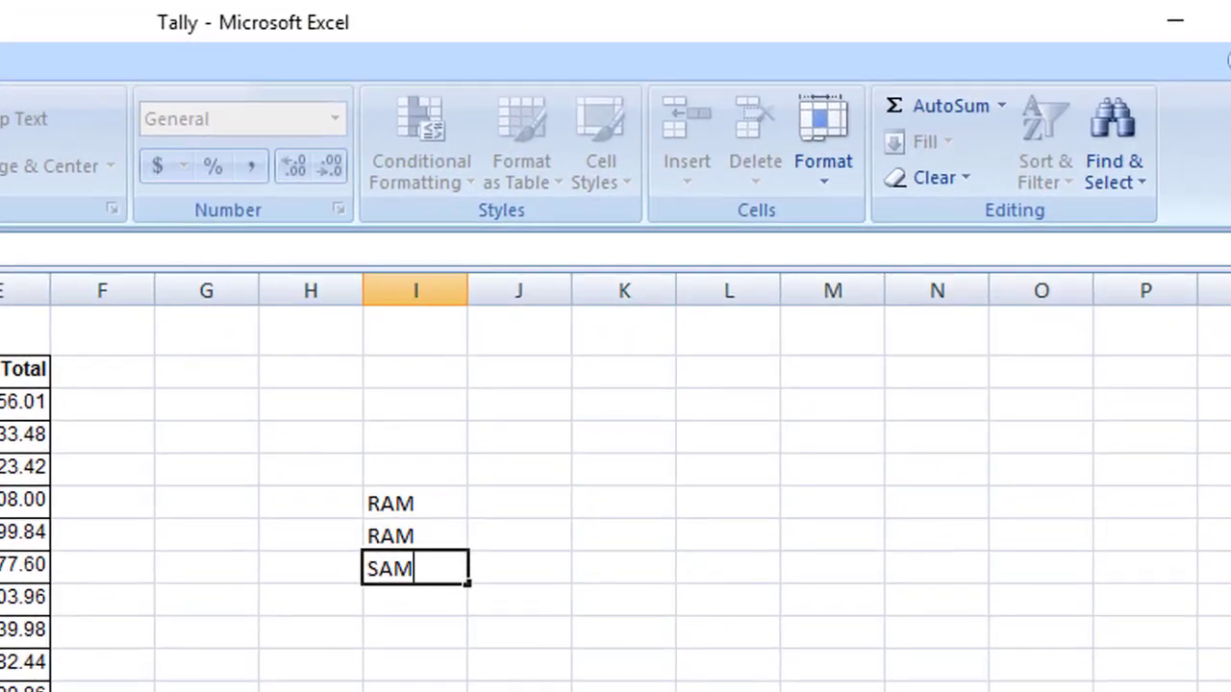
key(Return)
text(JTOM)
key(BackSpace)
key(BackSpace)
key(BackSpace)
key(BackSpace)
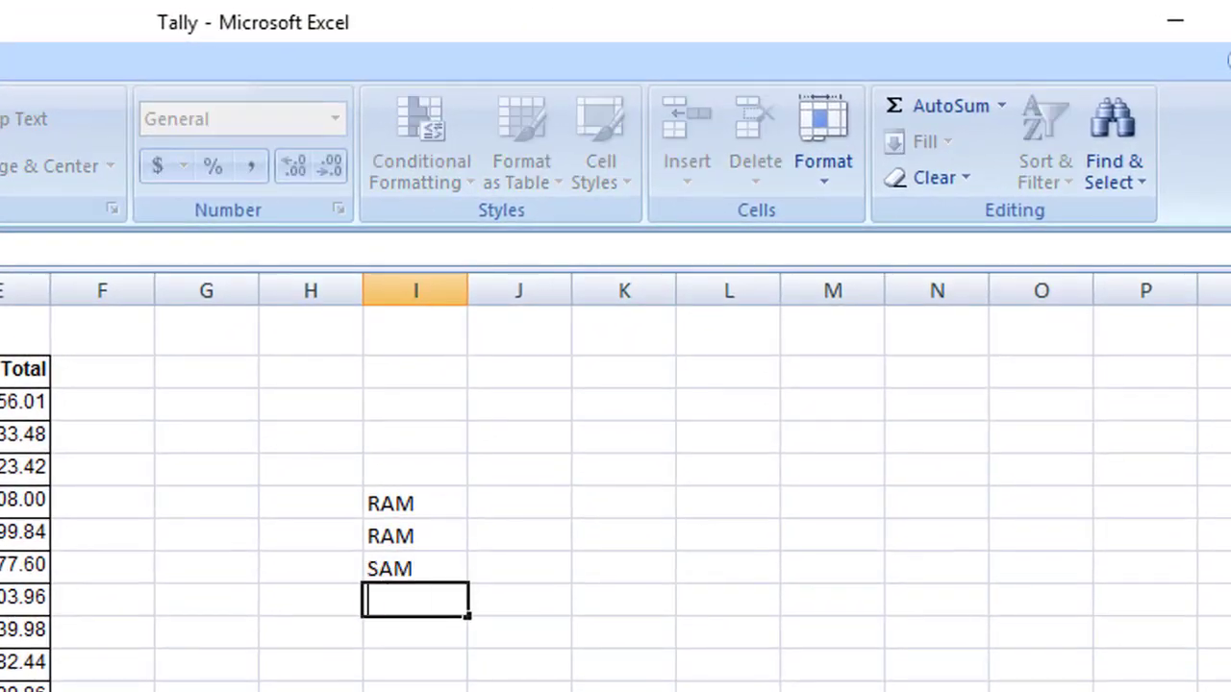
text(JTOM)
key(BackSpace)
key(BackSpace)
key(BackSpace)
key(BackSpace)
Enter a third sample name in cells I9 and I10, and repeat the first two names in I11 and I12.
text(TOM)
key(Return)
text(T)
key(Return)
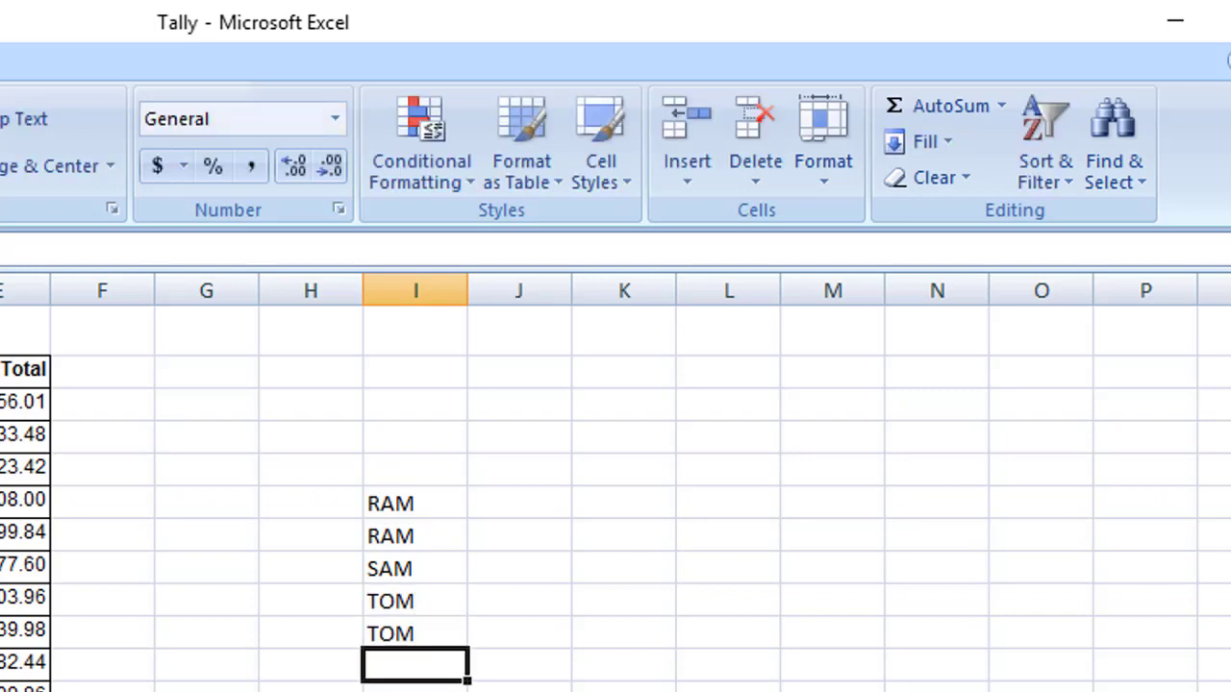
text(R)
key(Return)
text(SAM)
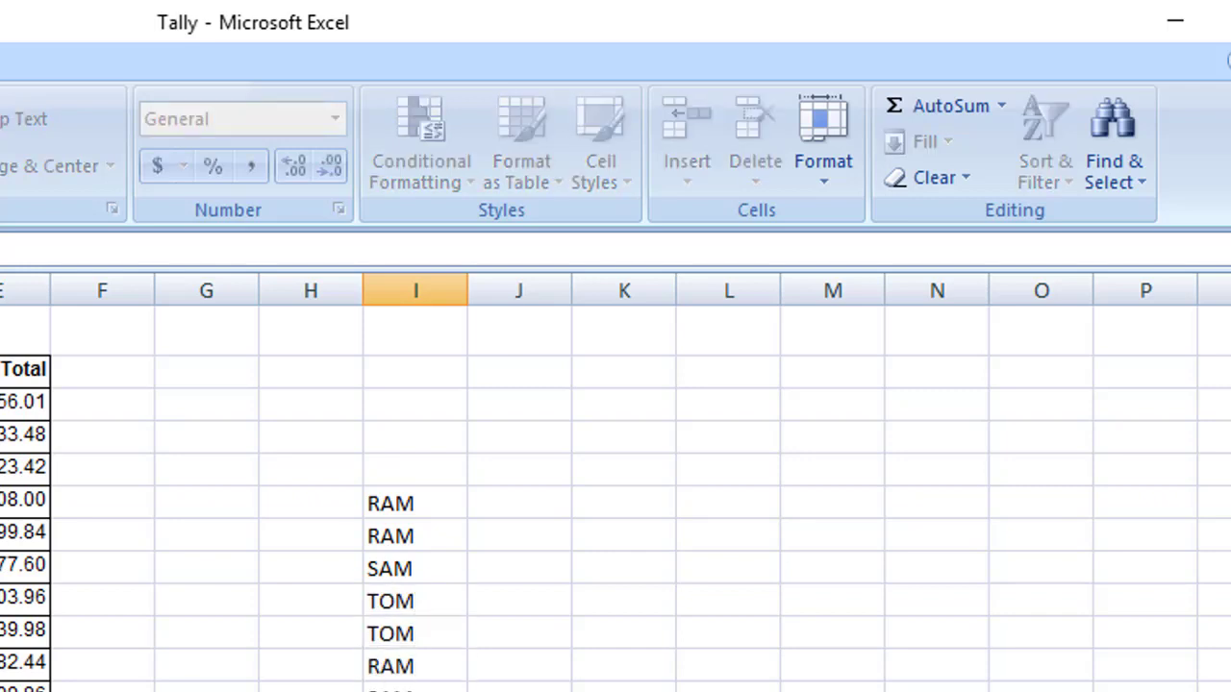
Fill cell I5 with the second name from the pick list of unique column entries, and select cell G5.
key(Up)
key(Up)
key(Up)
key(Up)
key(Up)
key(Up)
key(Up)
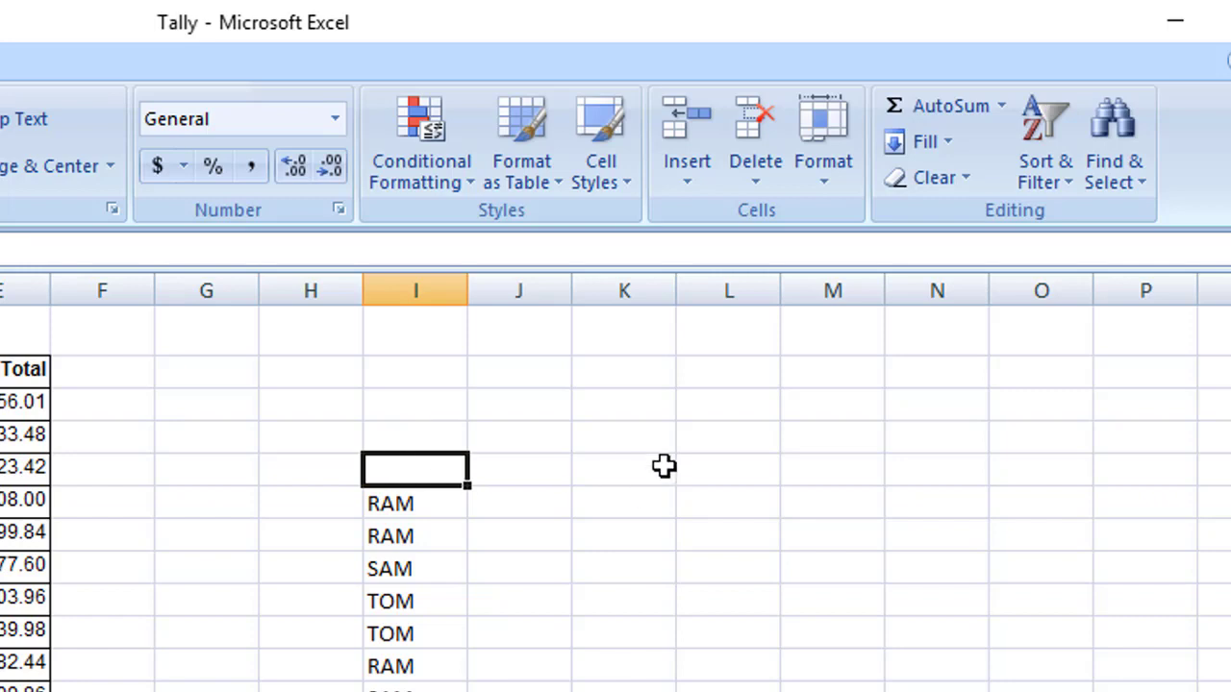
key(alt+Down)
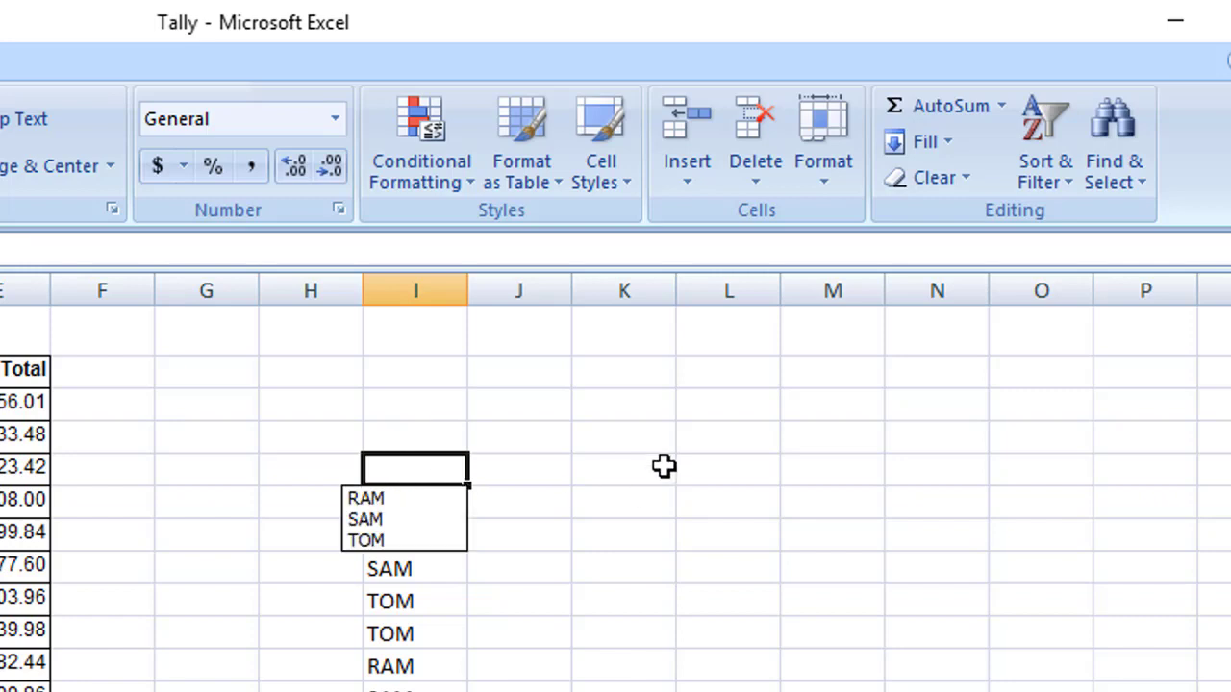
click(404, 518)
click(706, 547)
click(206, 466)
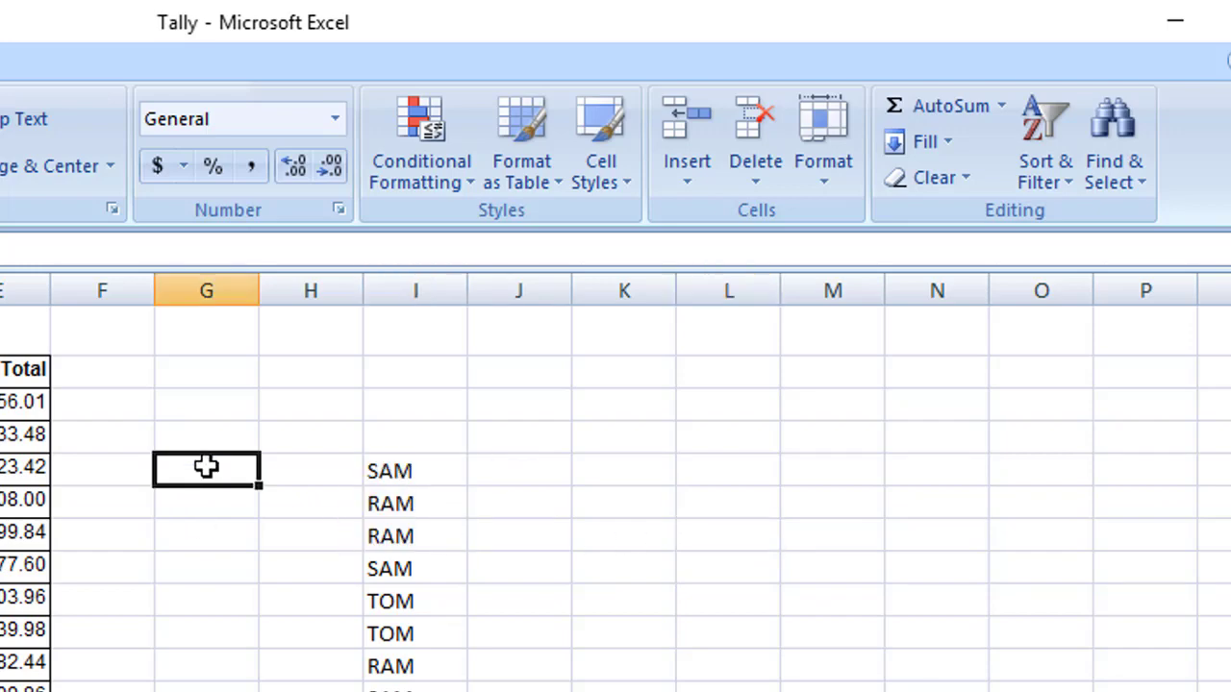